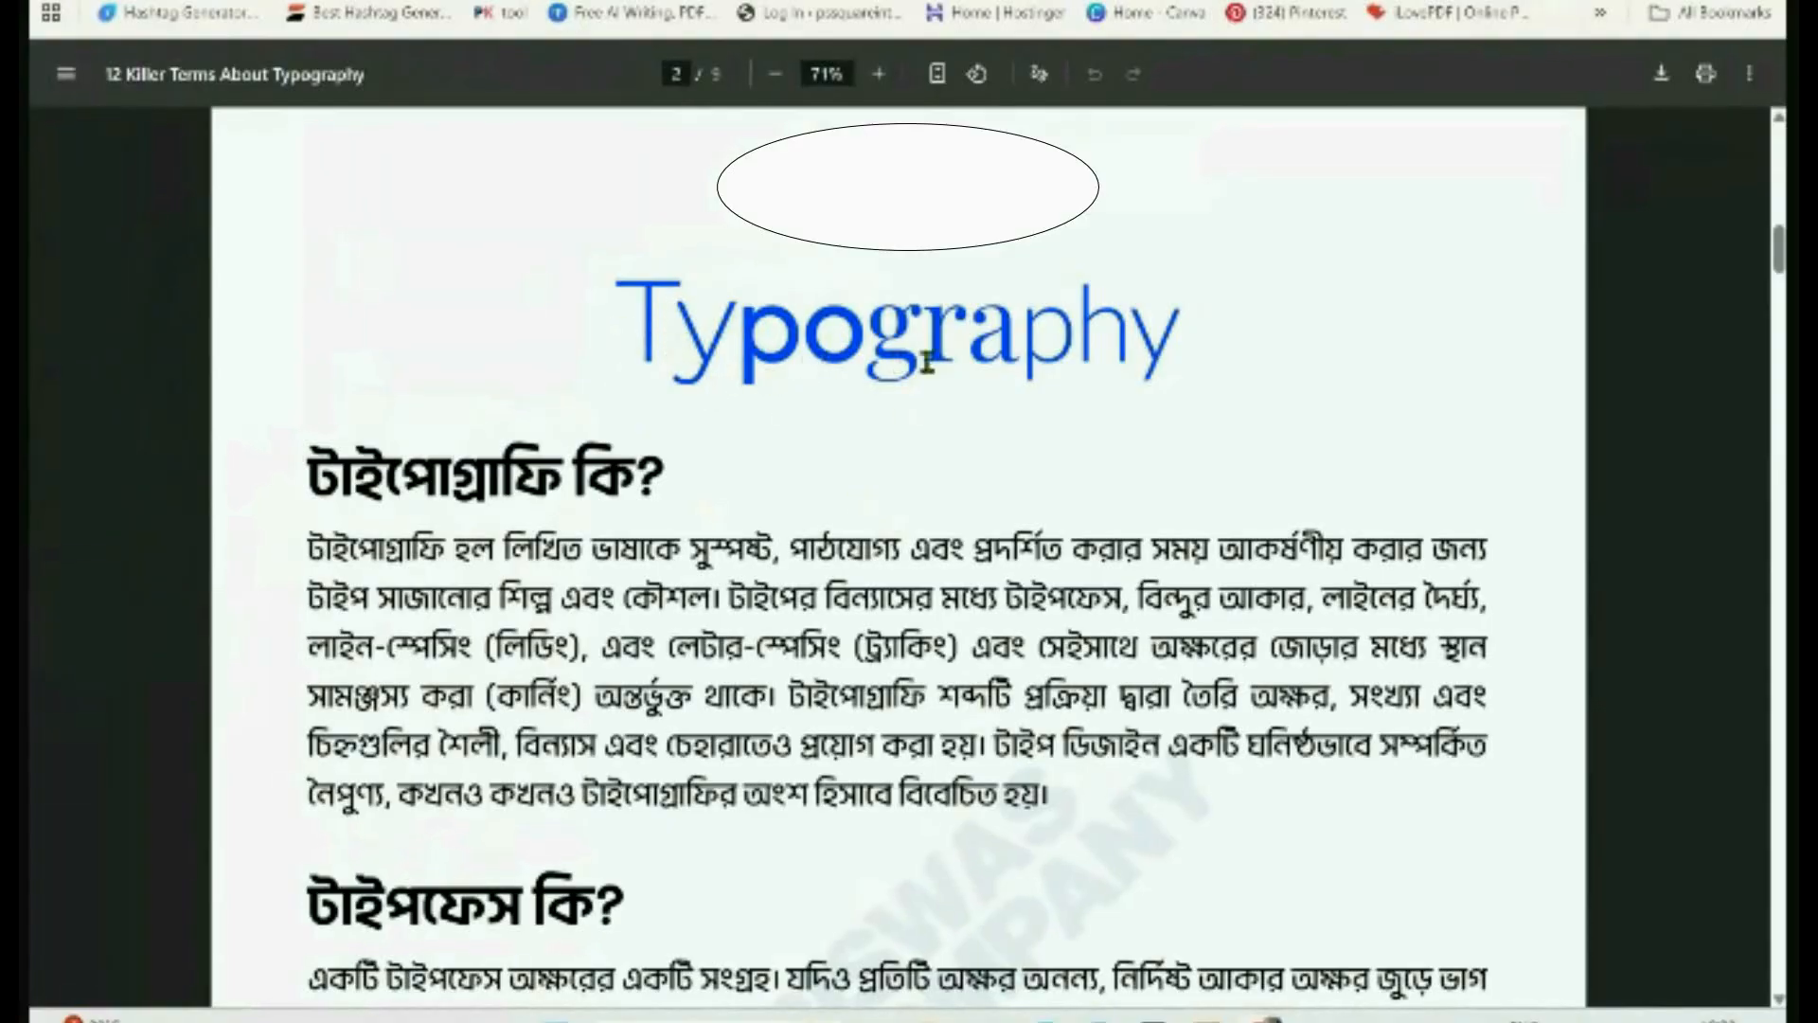
Read the Typography definition in the PDF and continue to the section comparing typeface and font
drag(634, 321, 1162, 351)
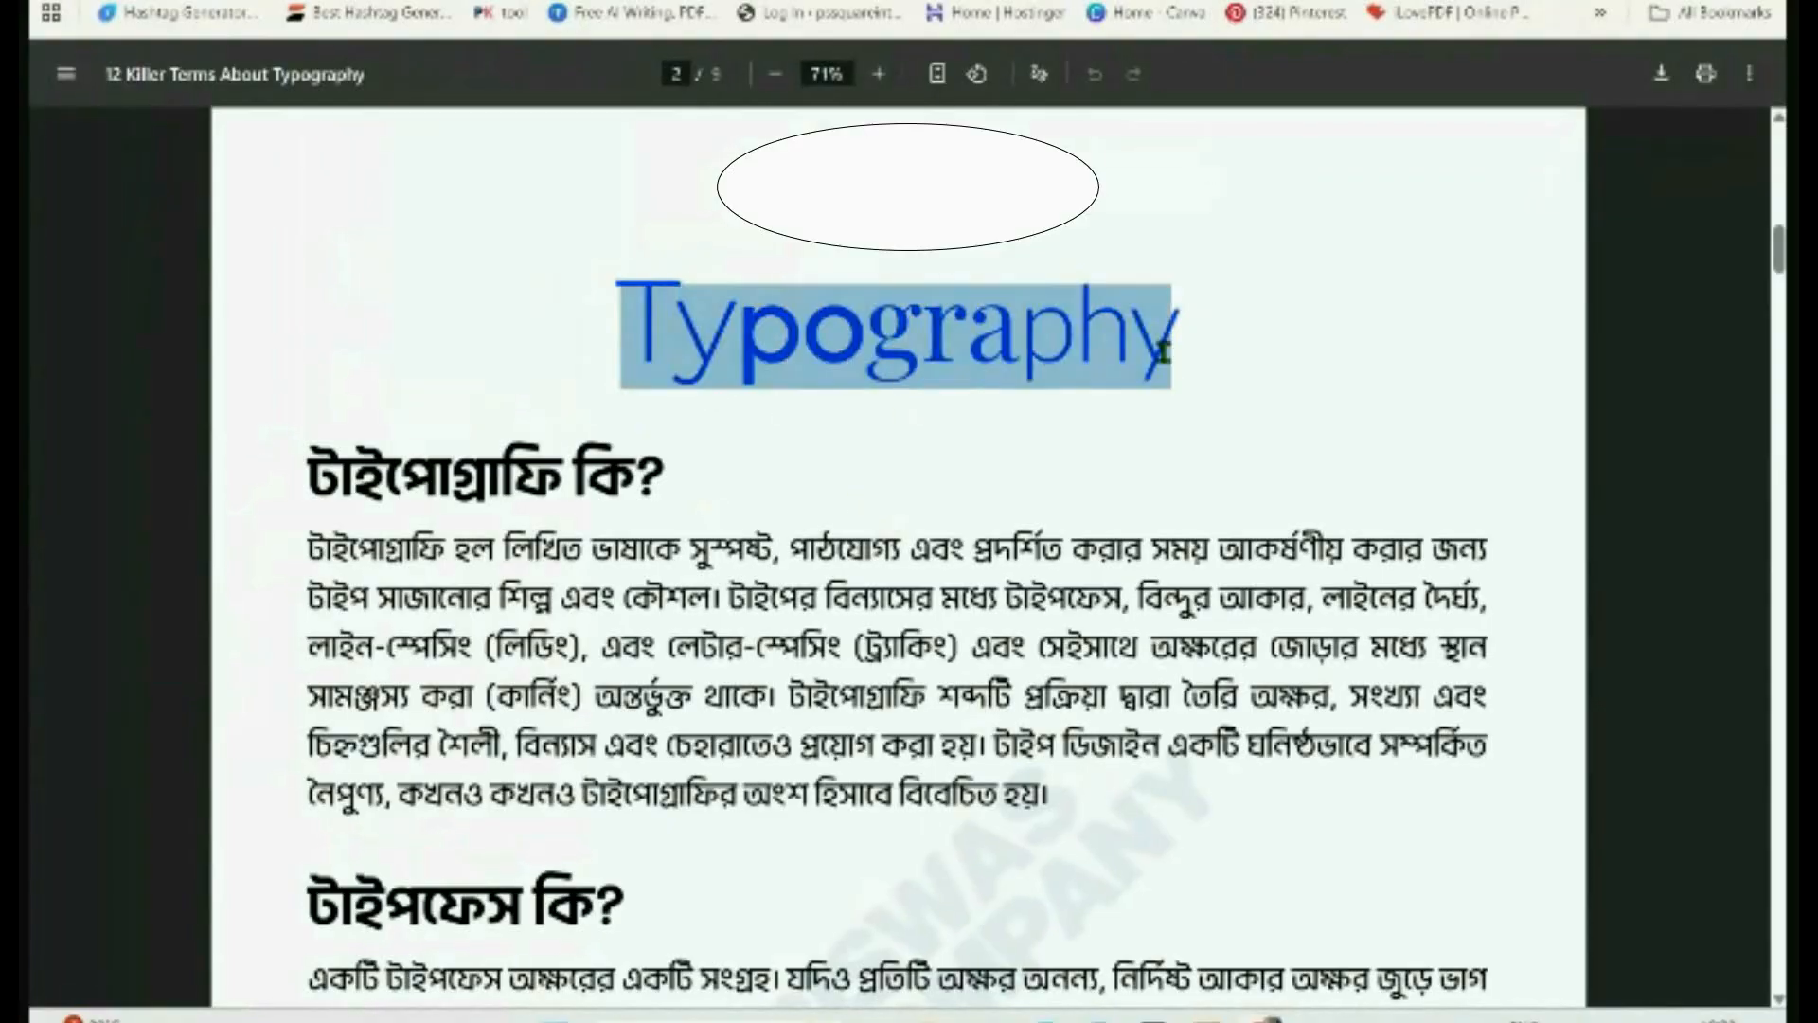
click(1351, 373)
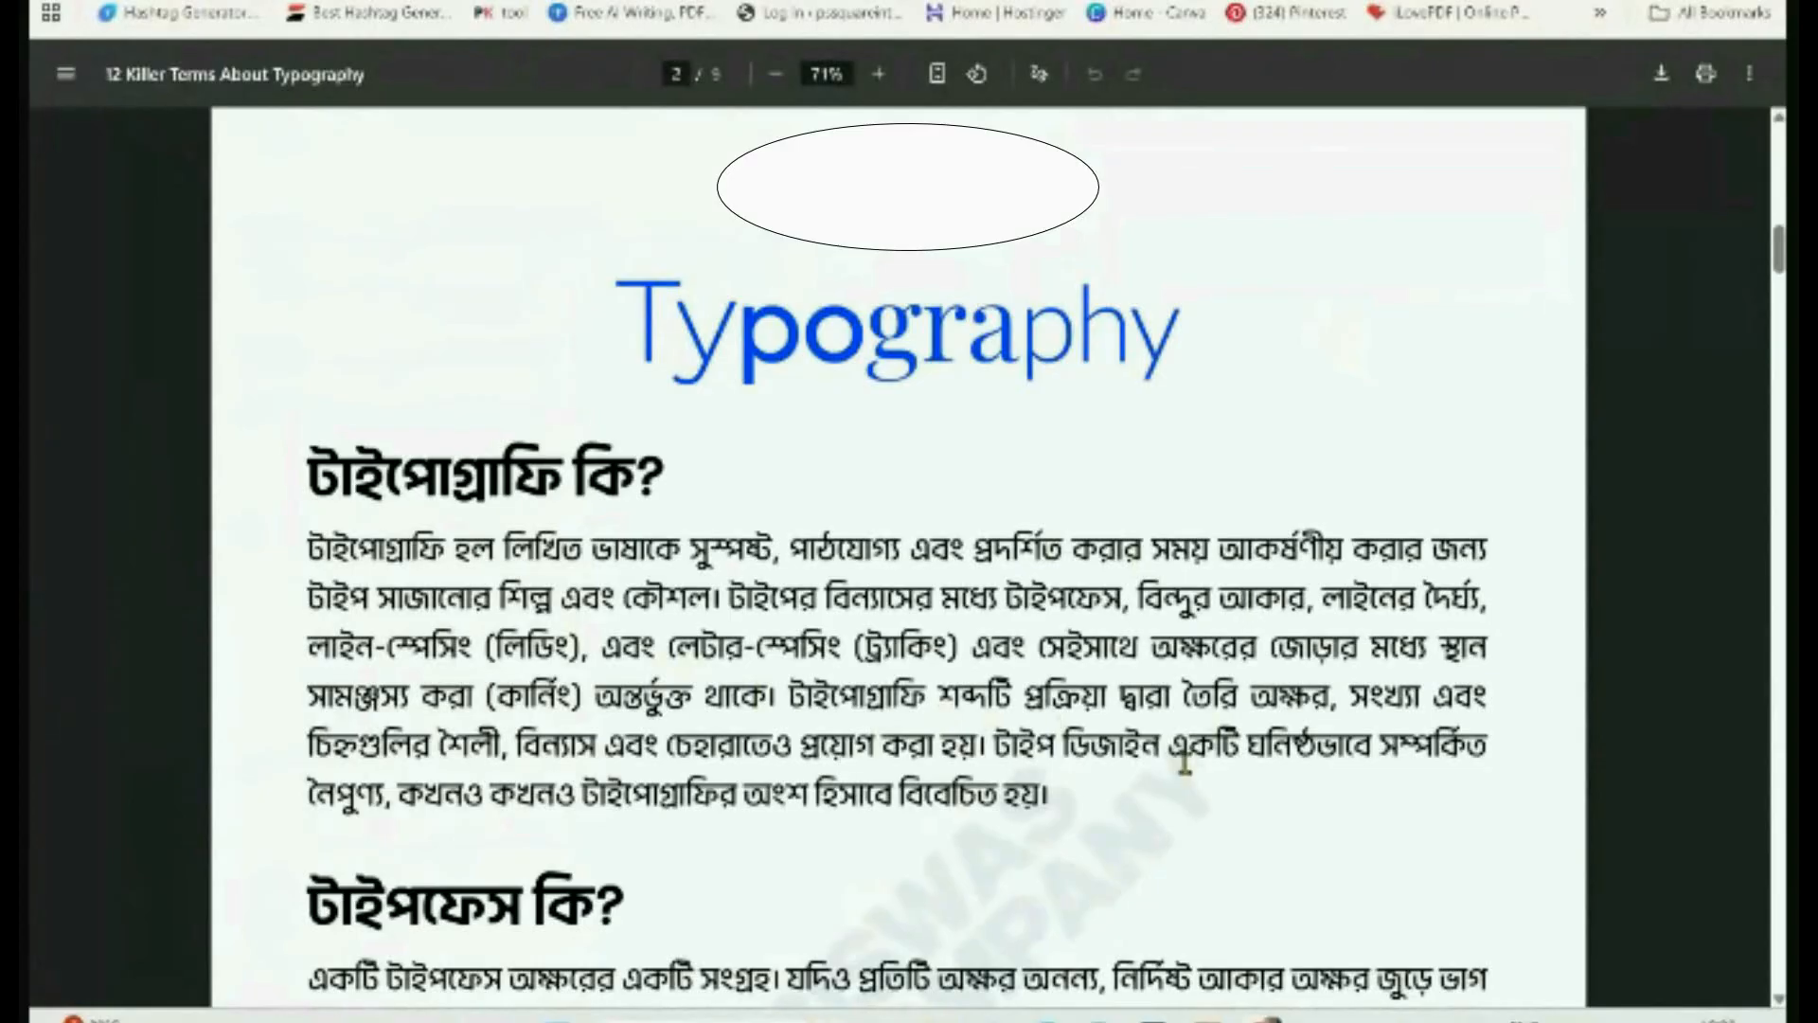
scroll(1146, 734, down, 3)
scroll(1146, 734, down, 4)
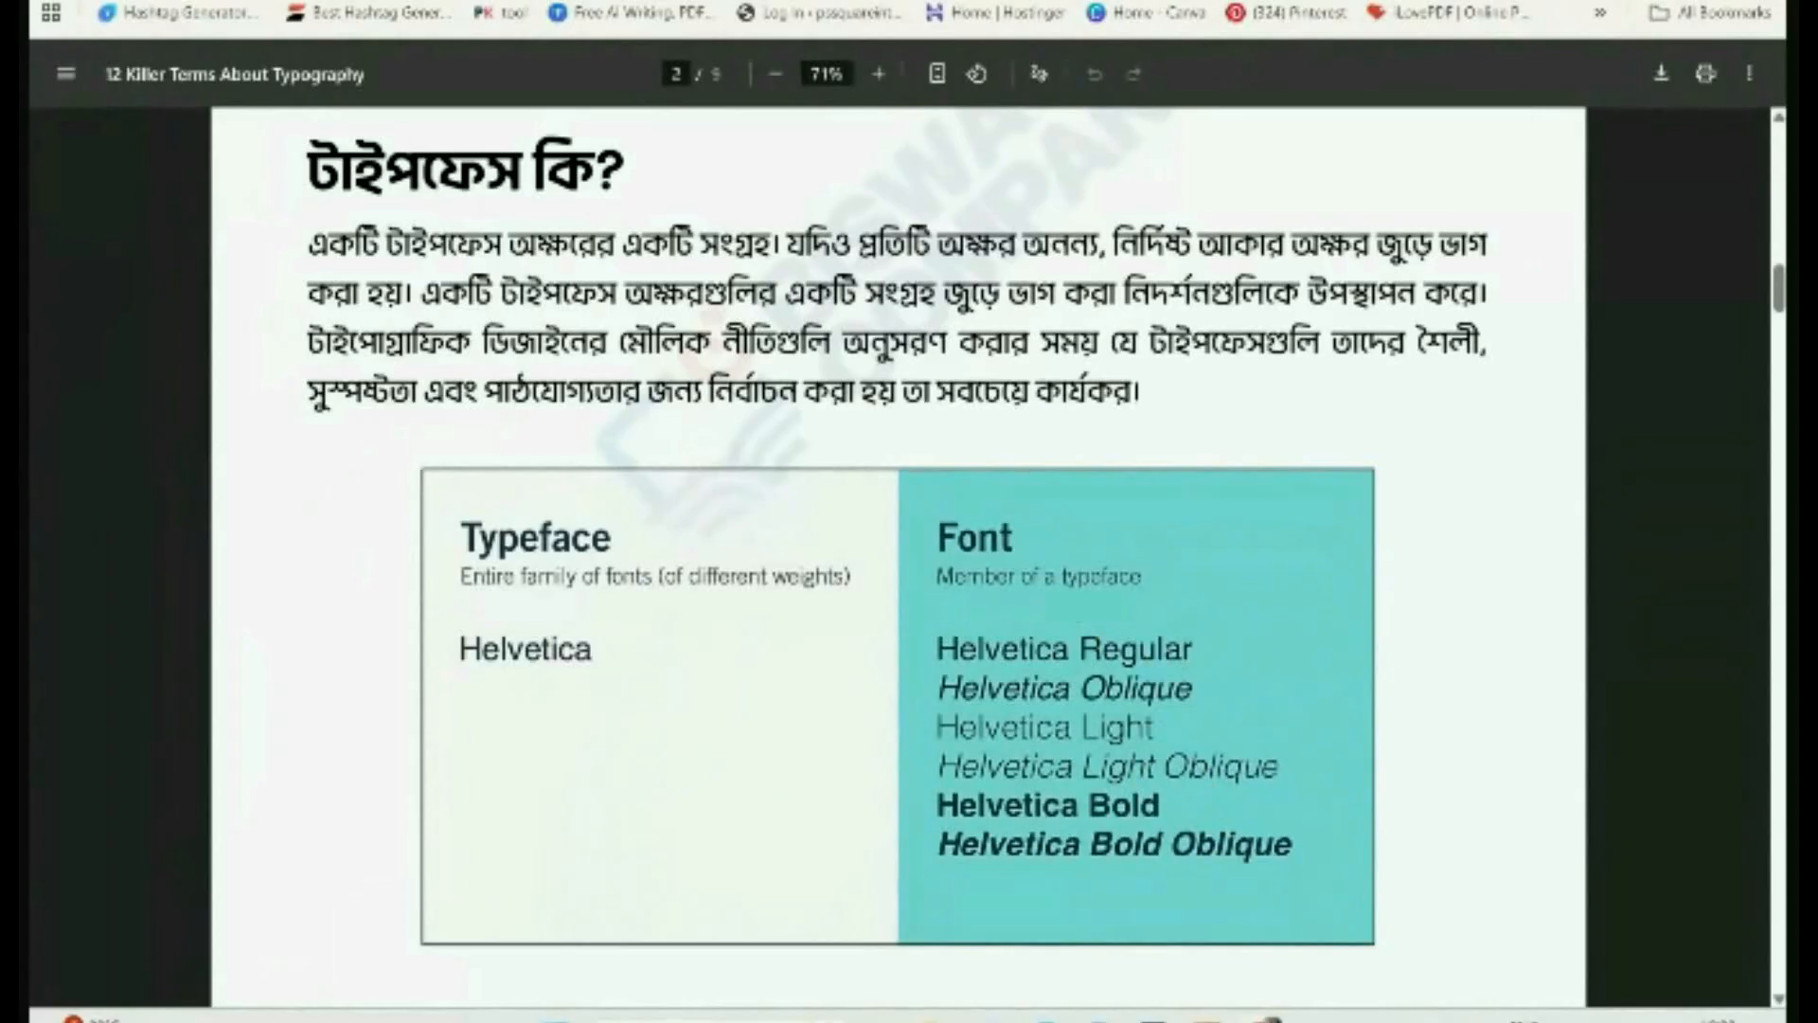
Switch to Canva and create a blank Instagram Post (4:5) design with a default heading on it
click(293, 2)
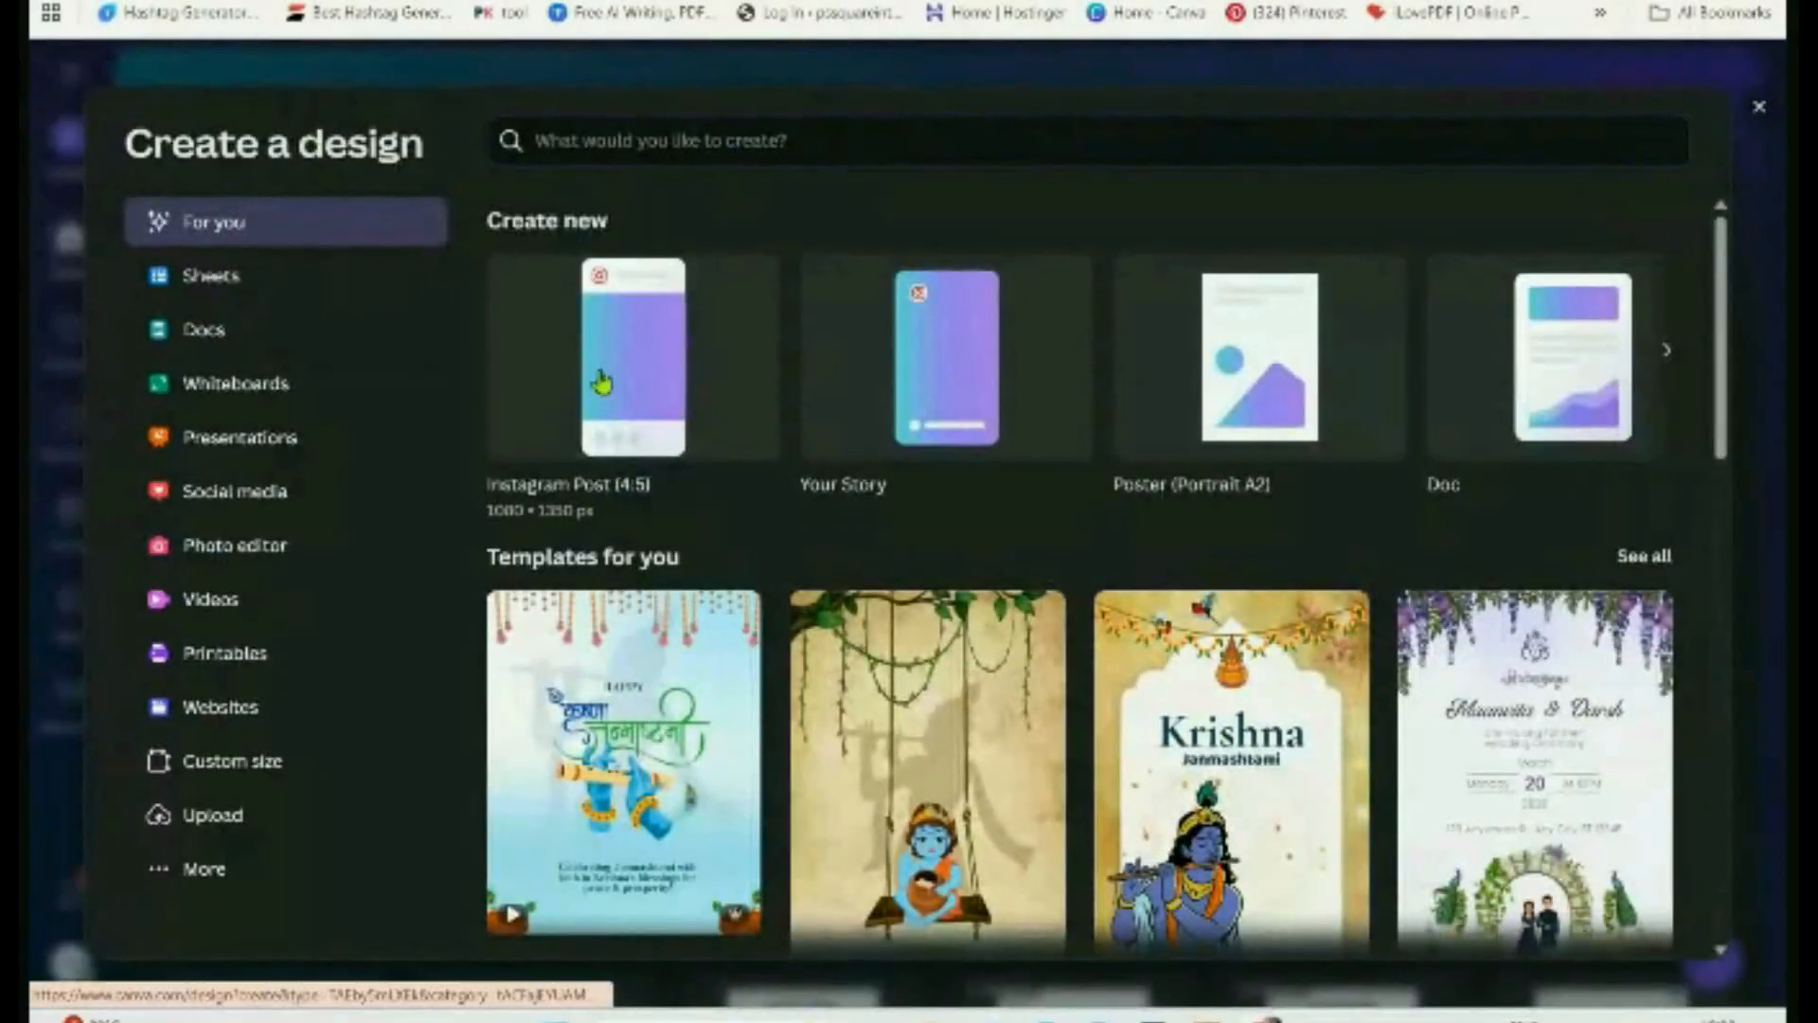
click(632, 359)
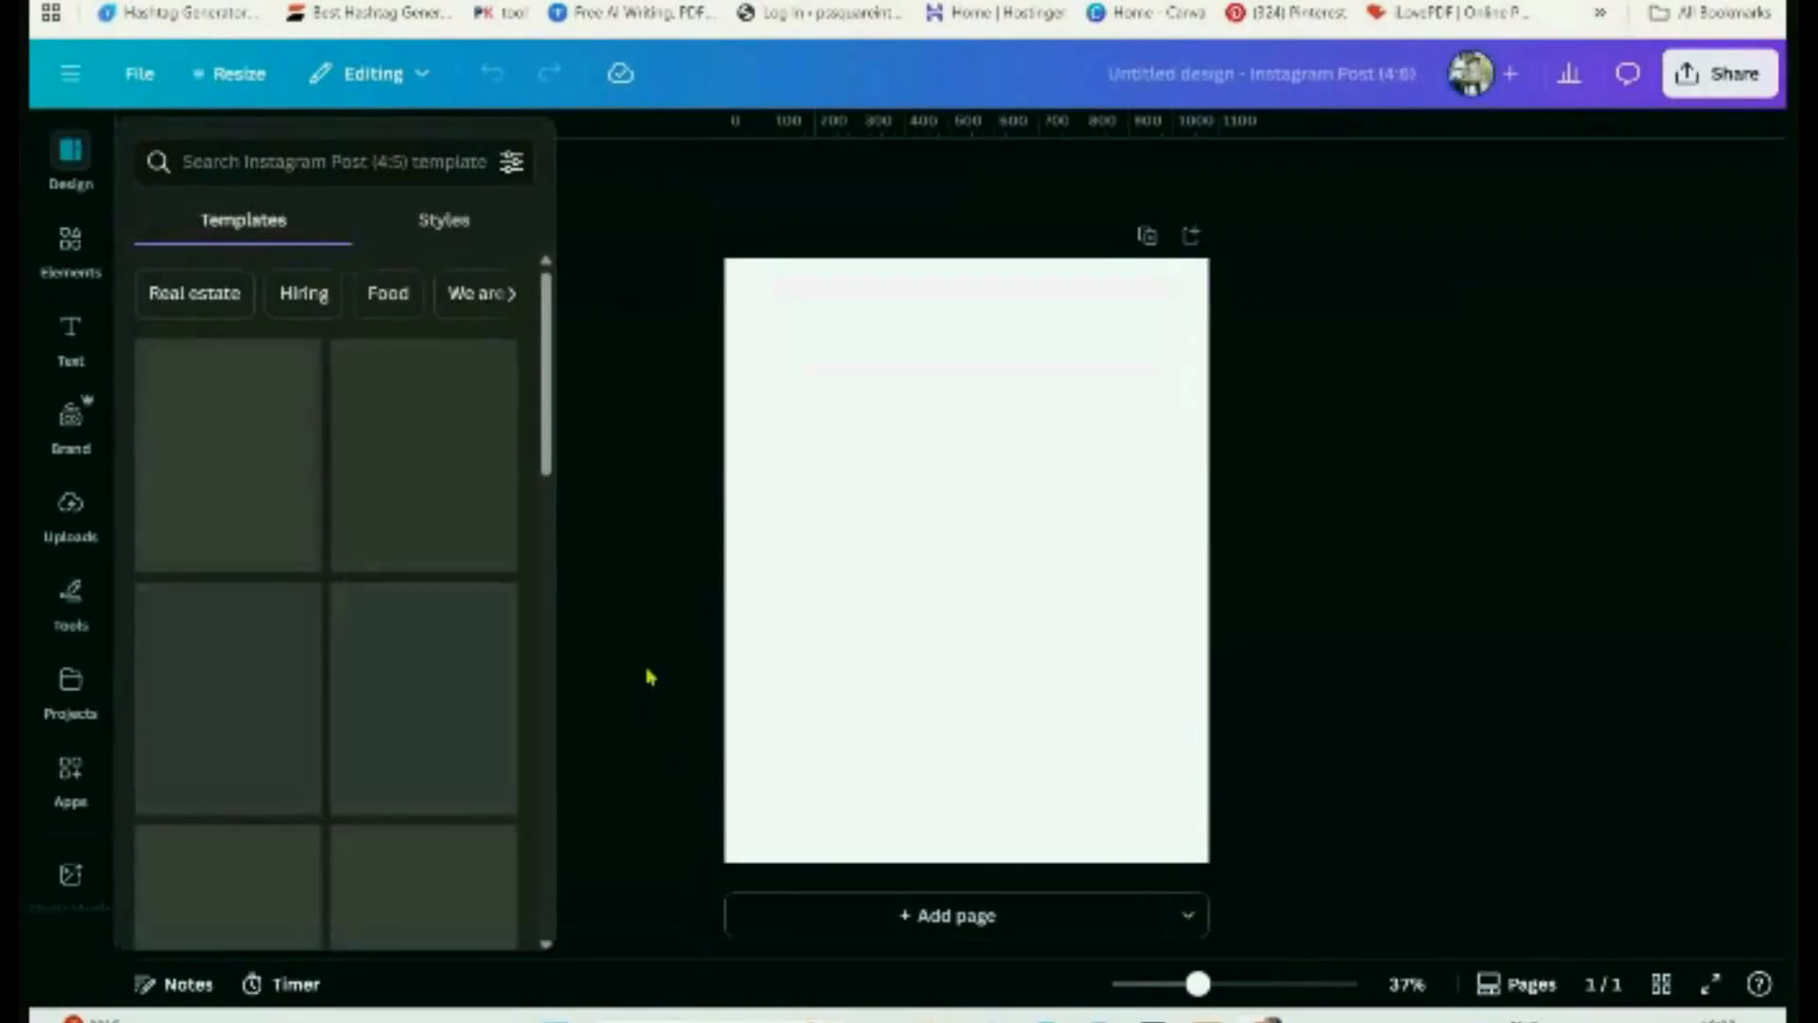
click(71, 341)
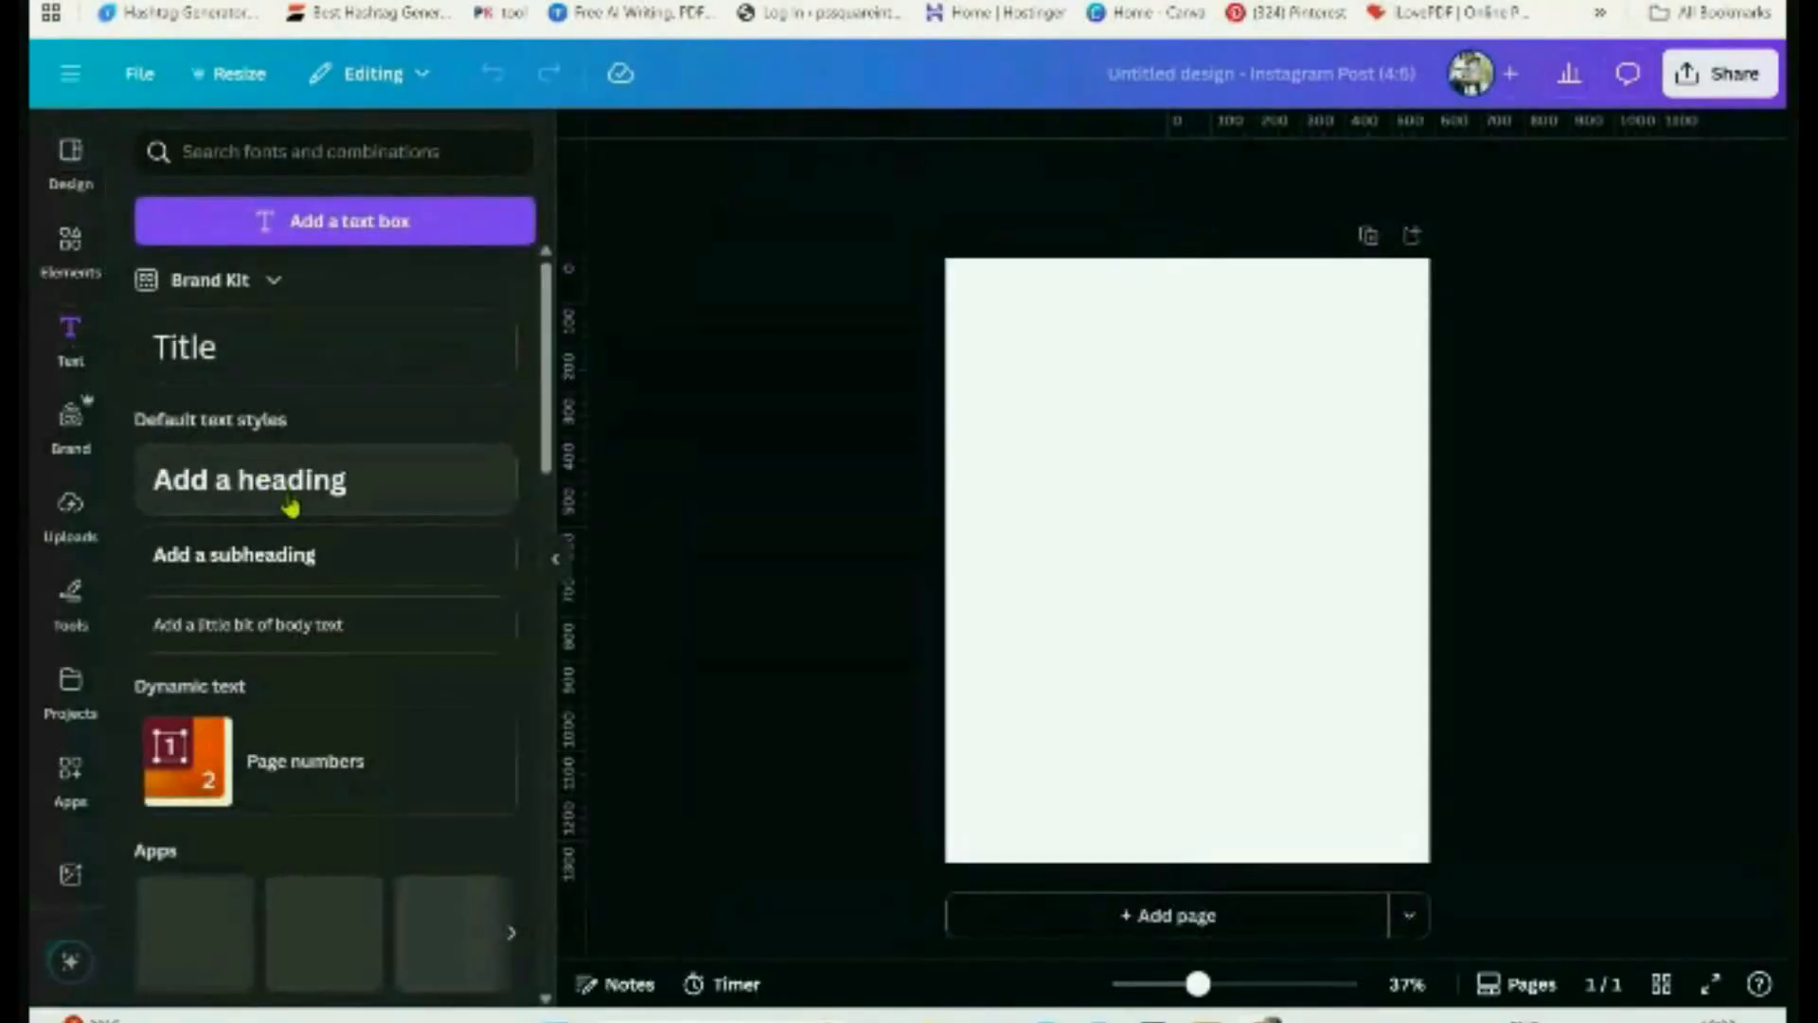
click(237, 493)
Look through the fonts available for the heading and examine the weights of the Poppins family
click(750, 185)
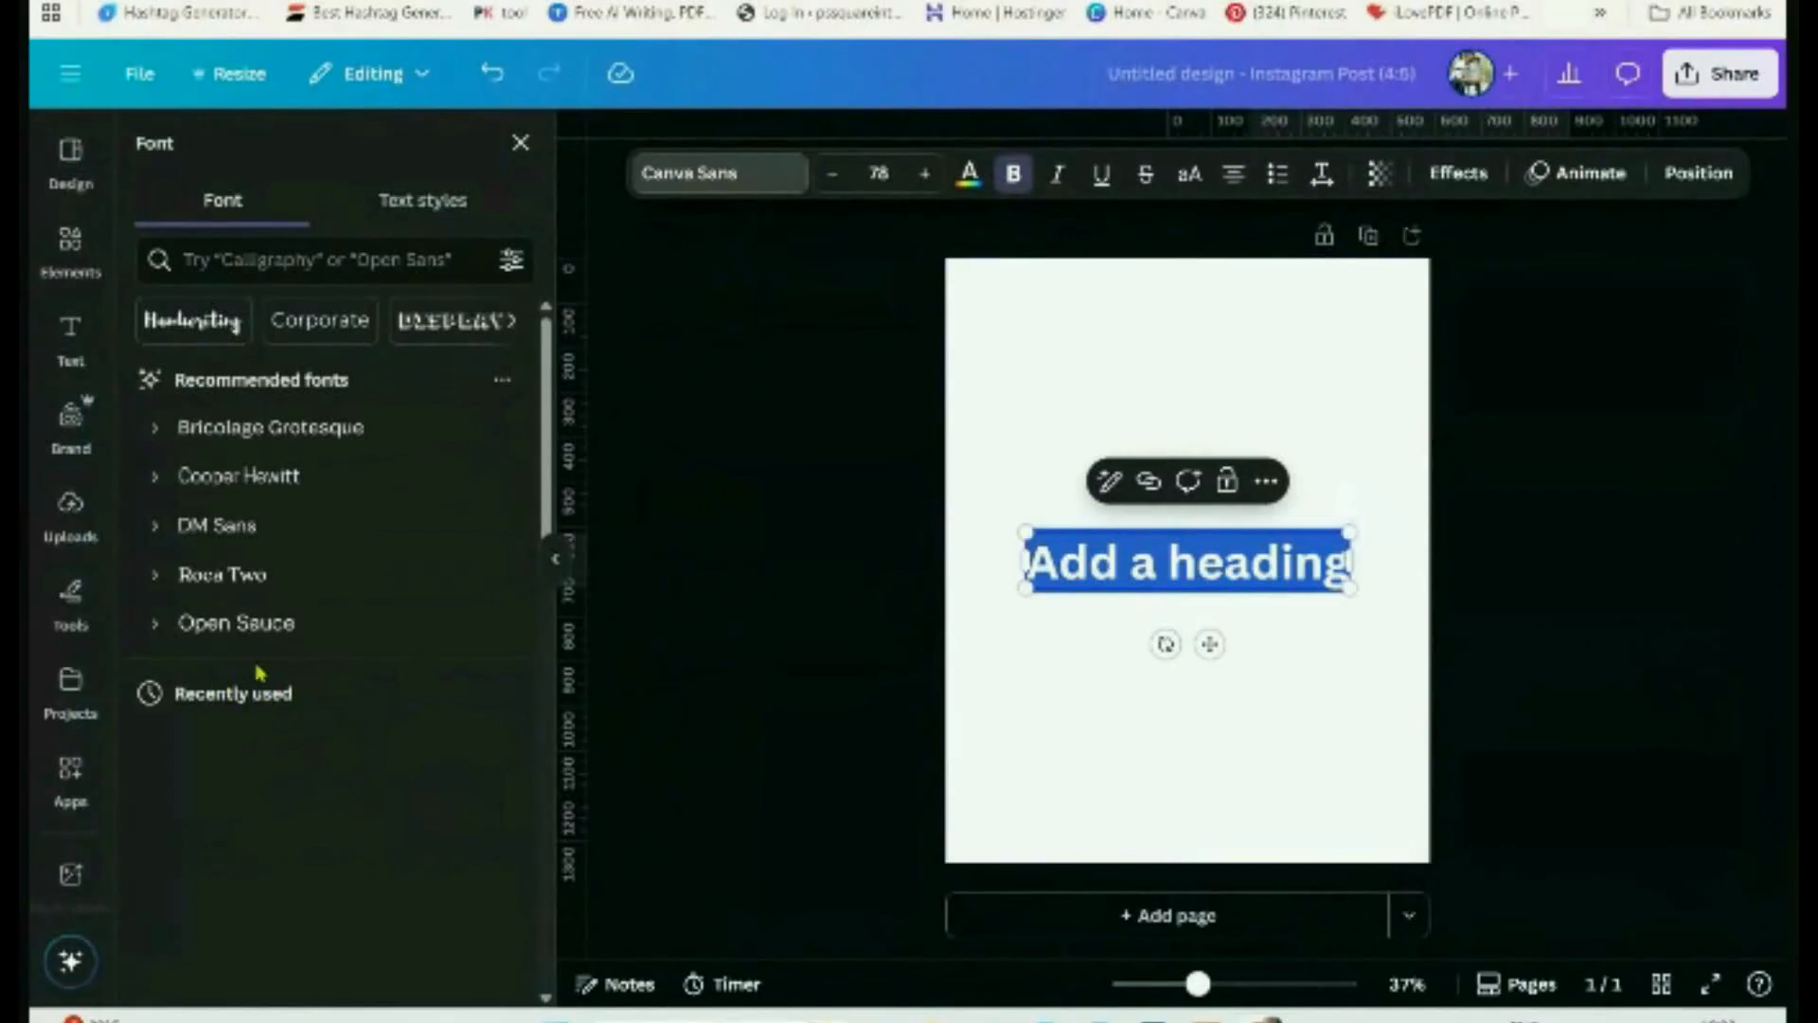
scroll(237, 663, down, 3)
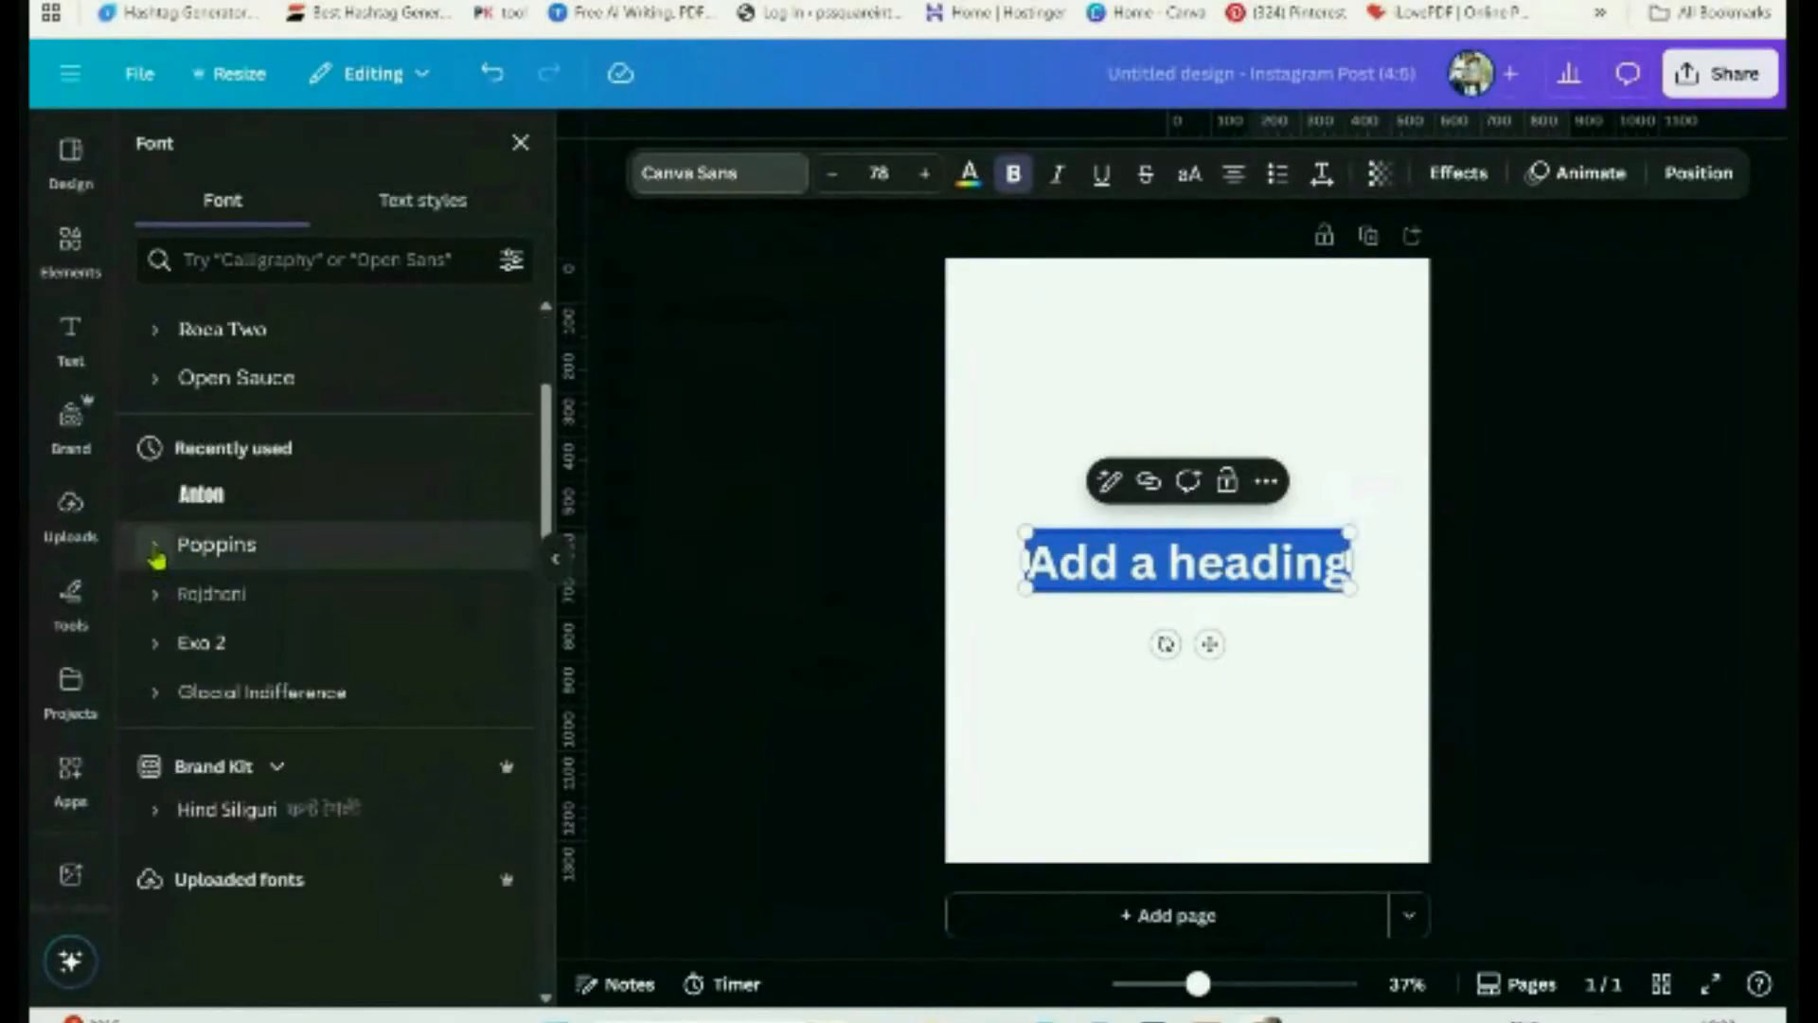
click(155, 548)
scroll(243, 637, down, 3)
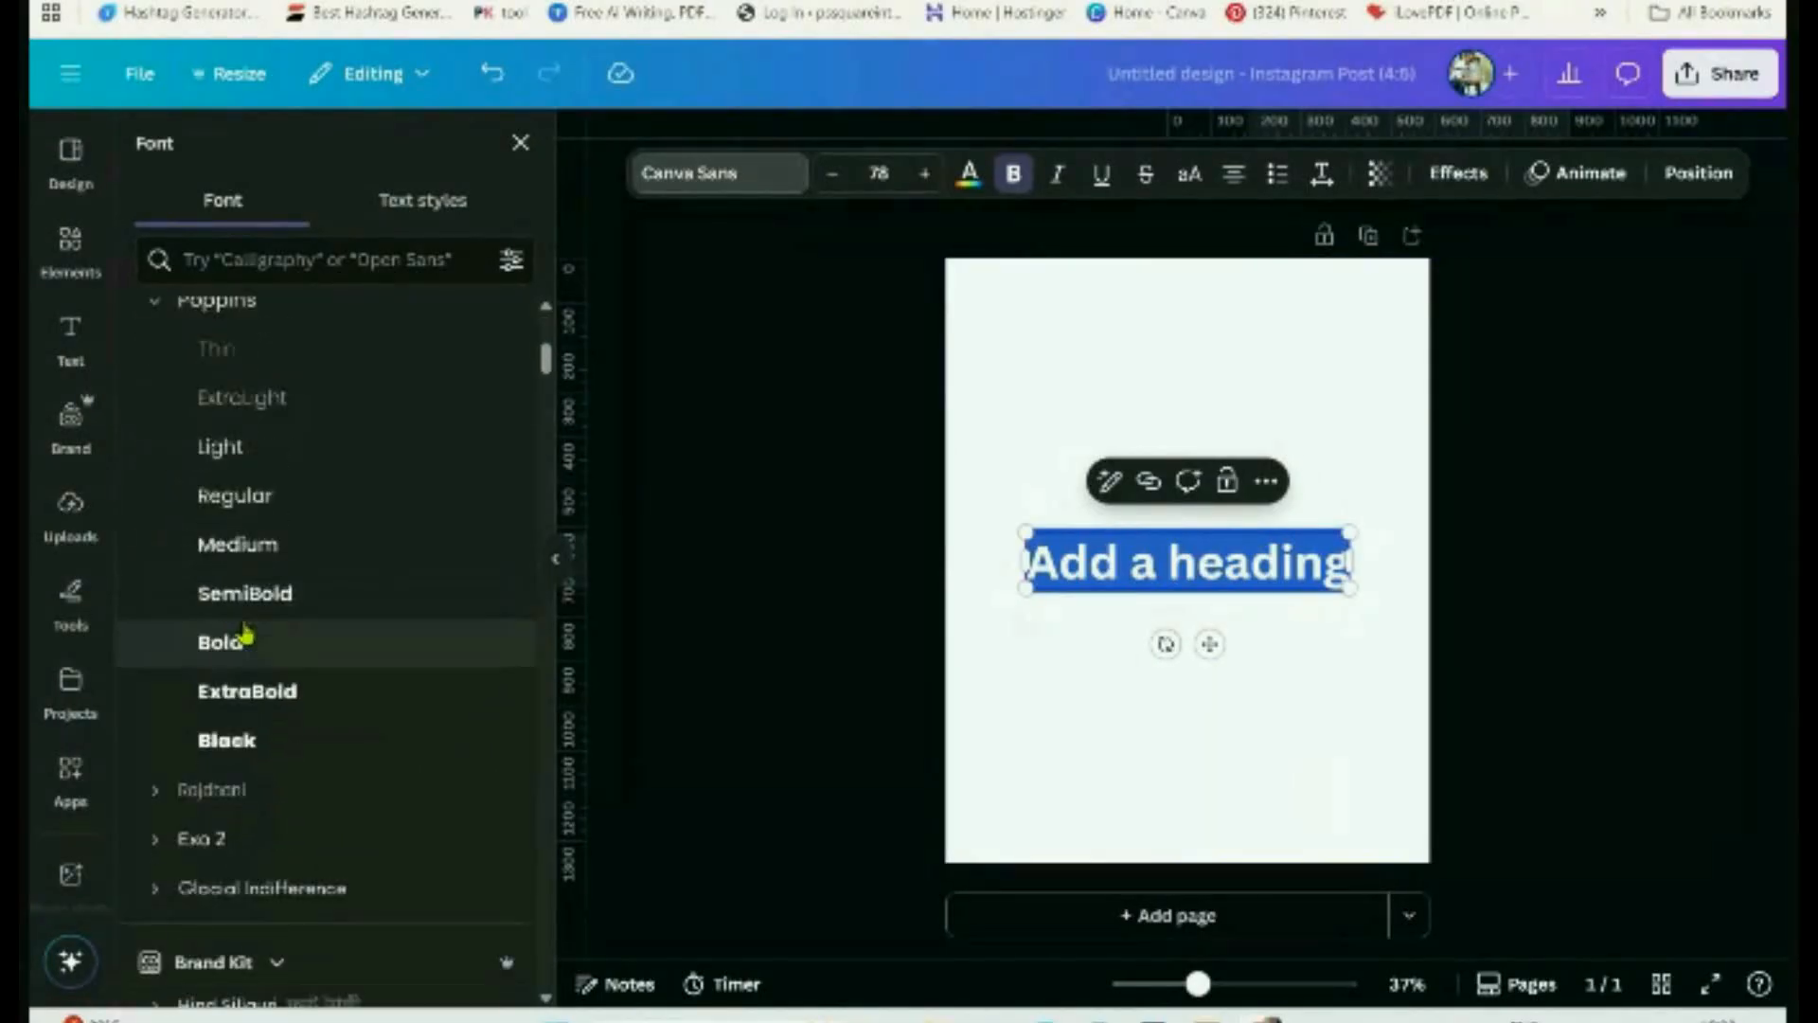
scroll(243, 617, up, 1)
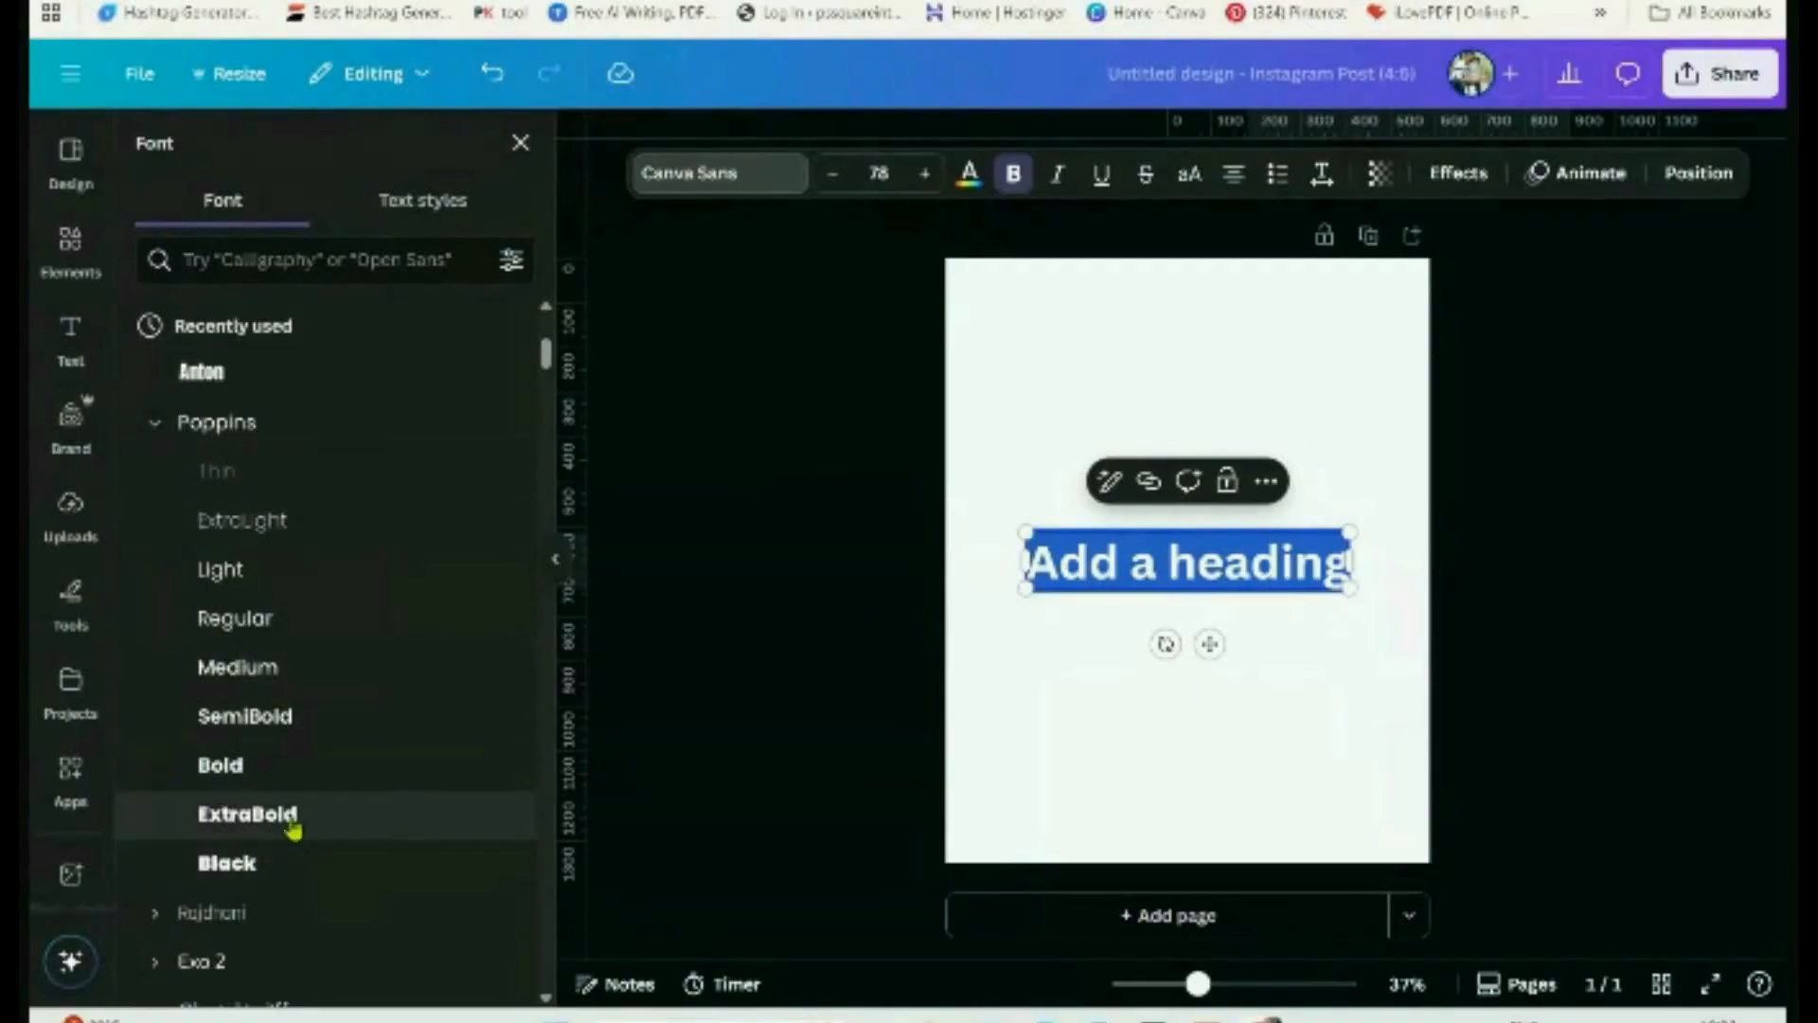
click(150, 425)
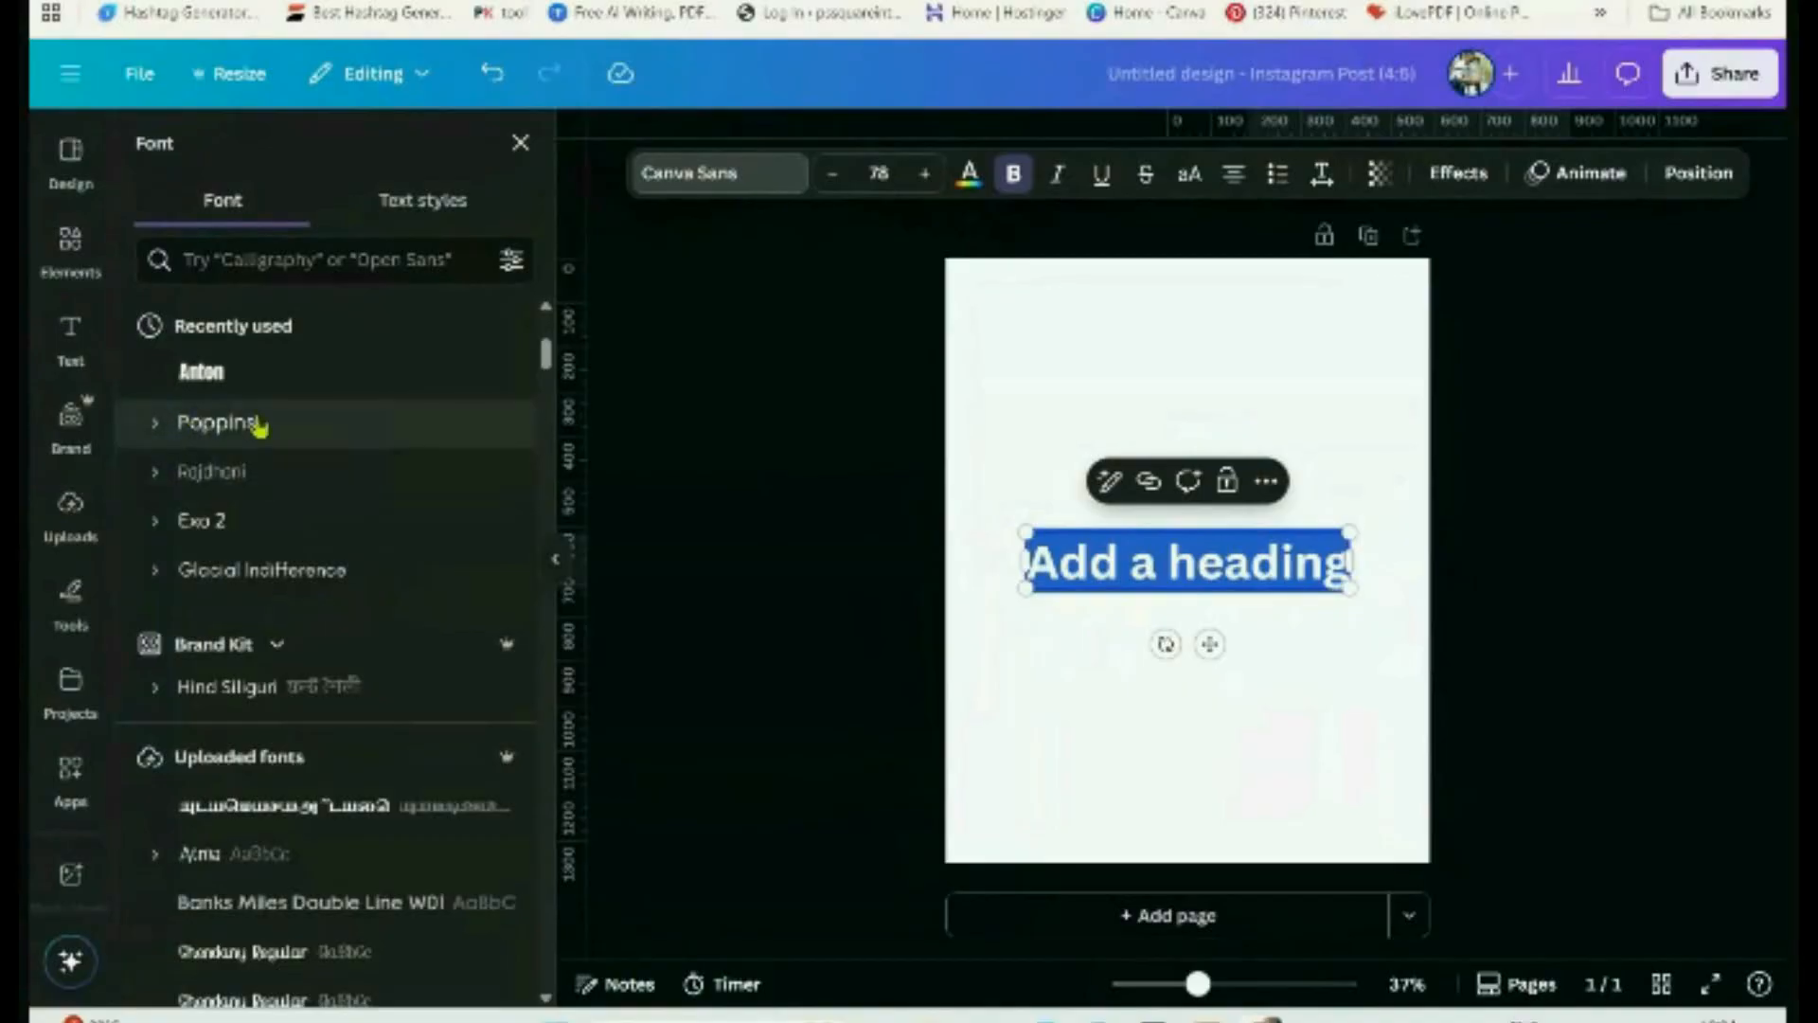
click(154, 425)
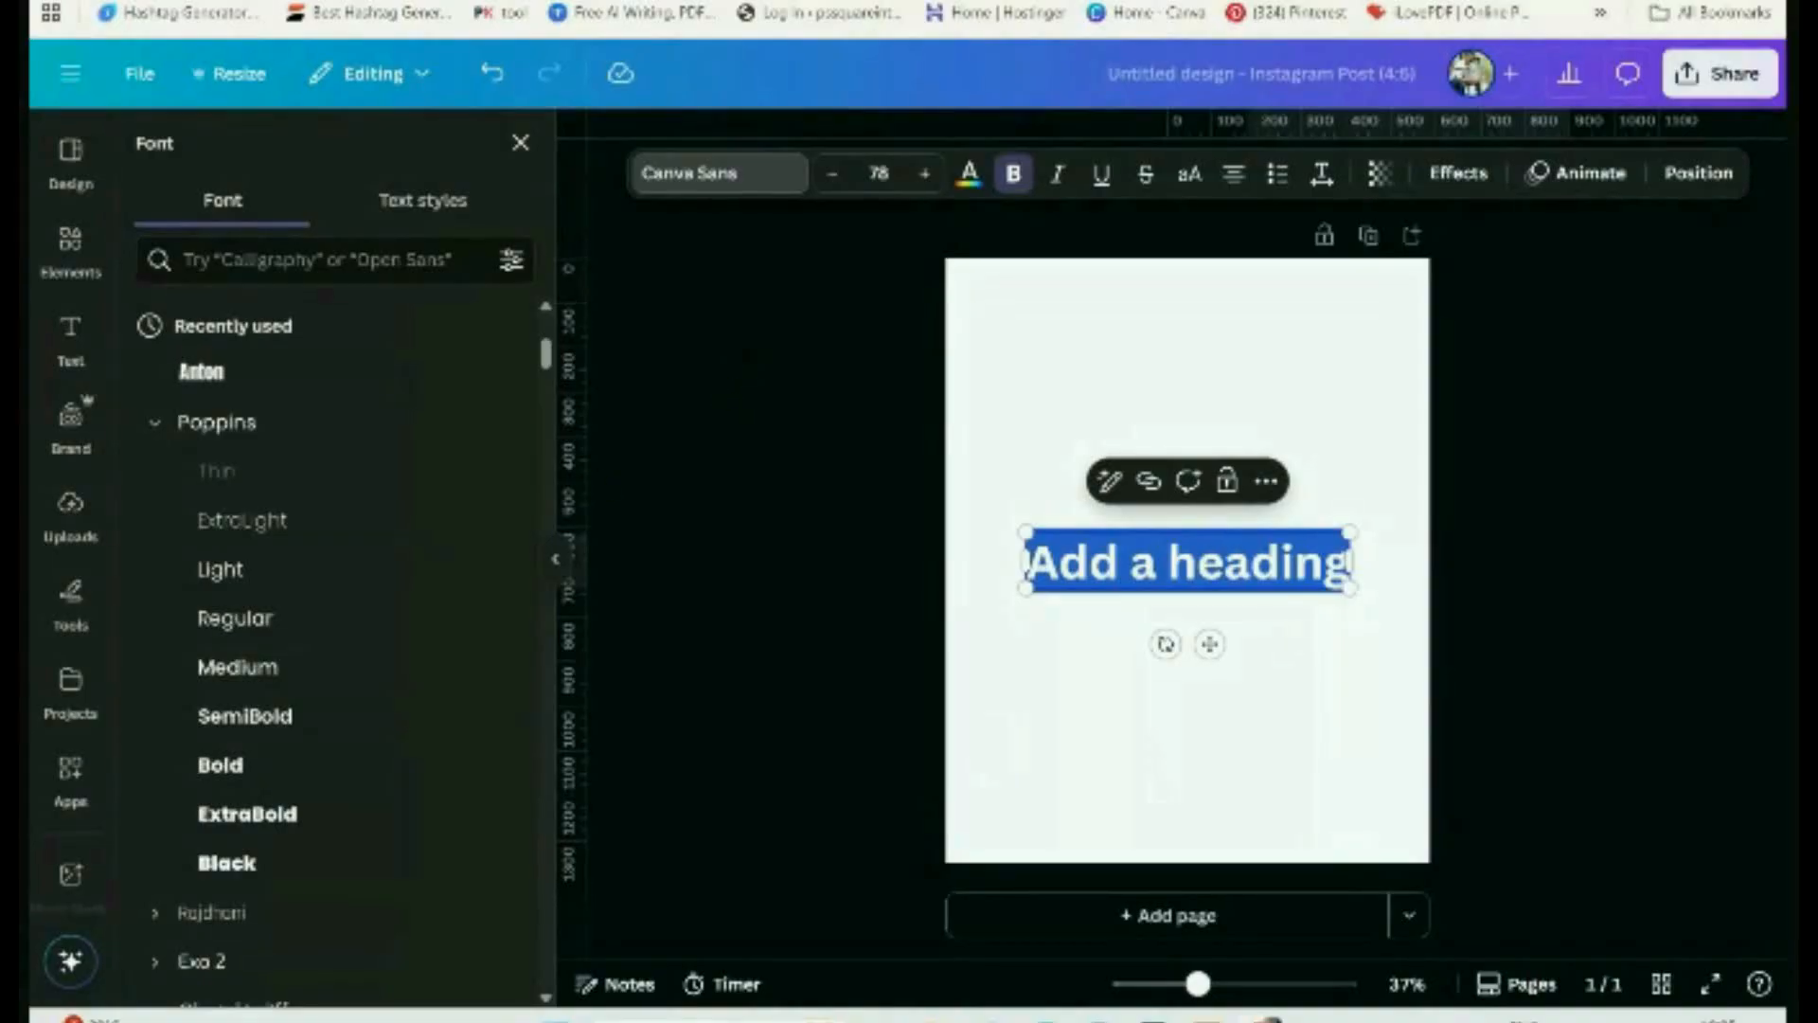
Return to the typography PDF, review the Helvetica typeface and font comparison, and read on through the 4DP Grid section
key(ctrl+Tab)
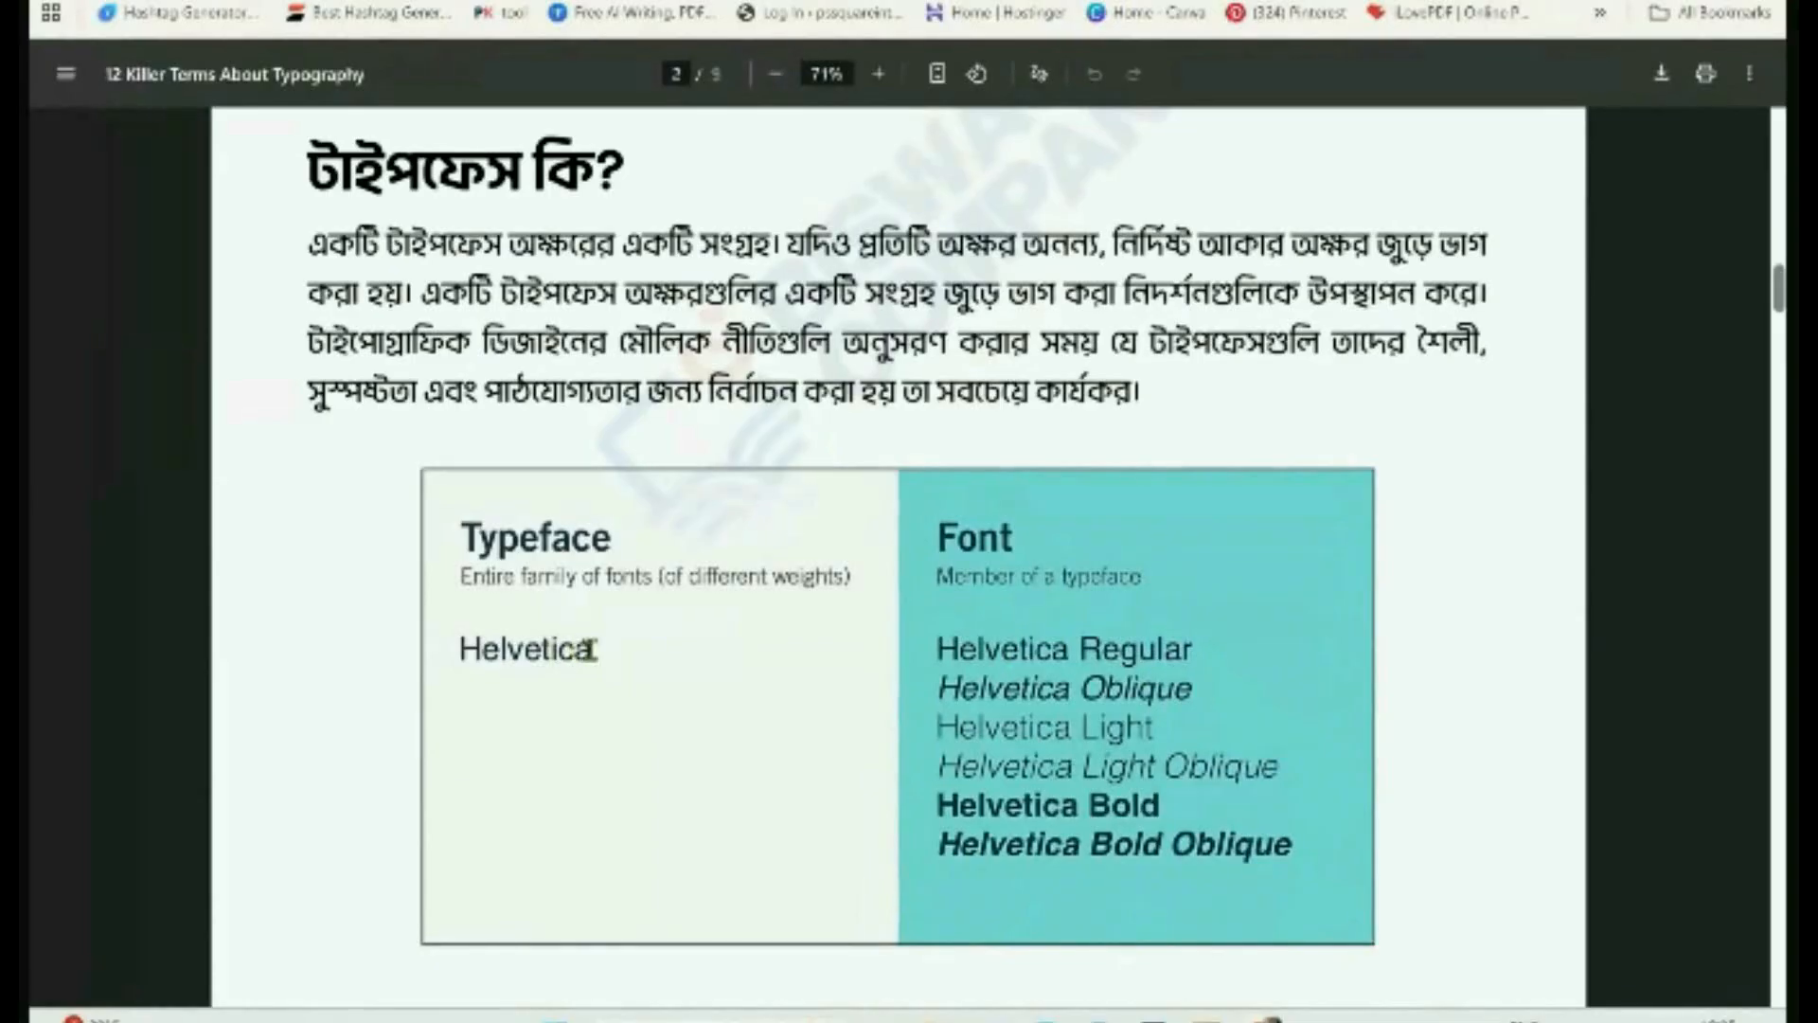
drag(592, 649, 465, 650)
click(640, 692)
drag(594, 651, 462, 649)
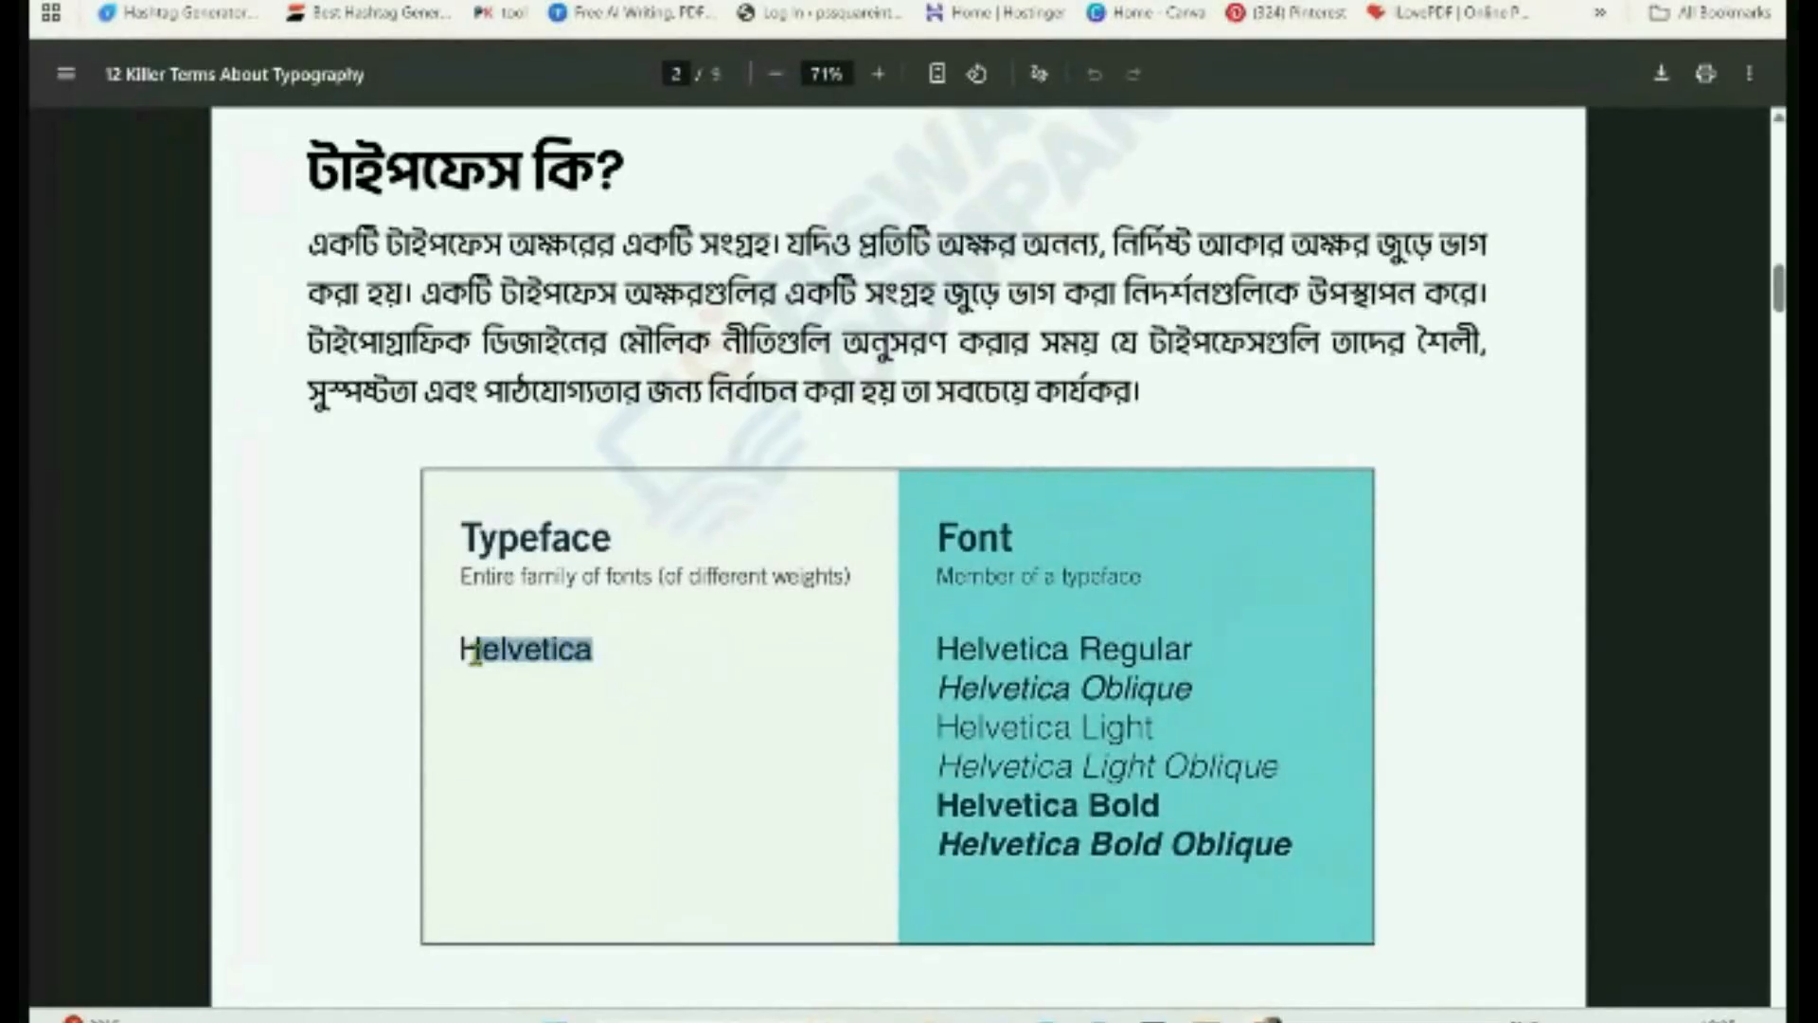
click(556, 651)
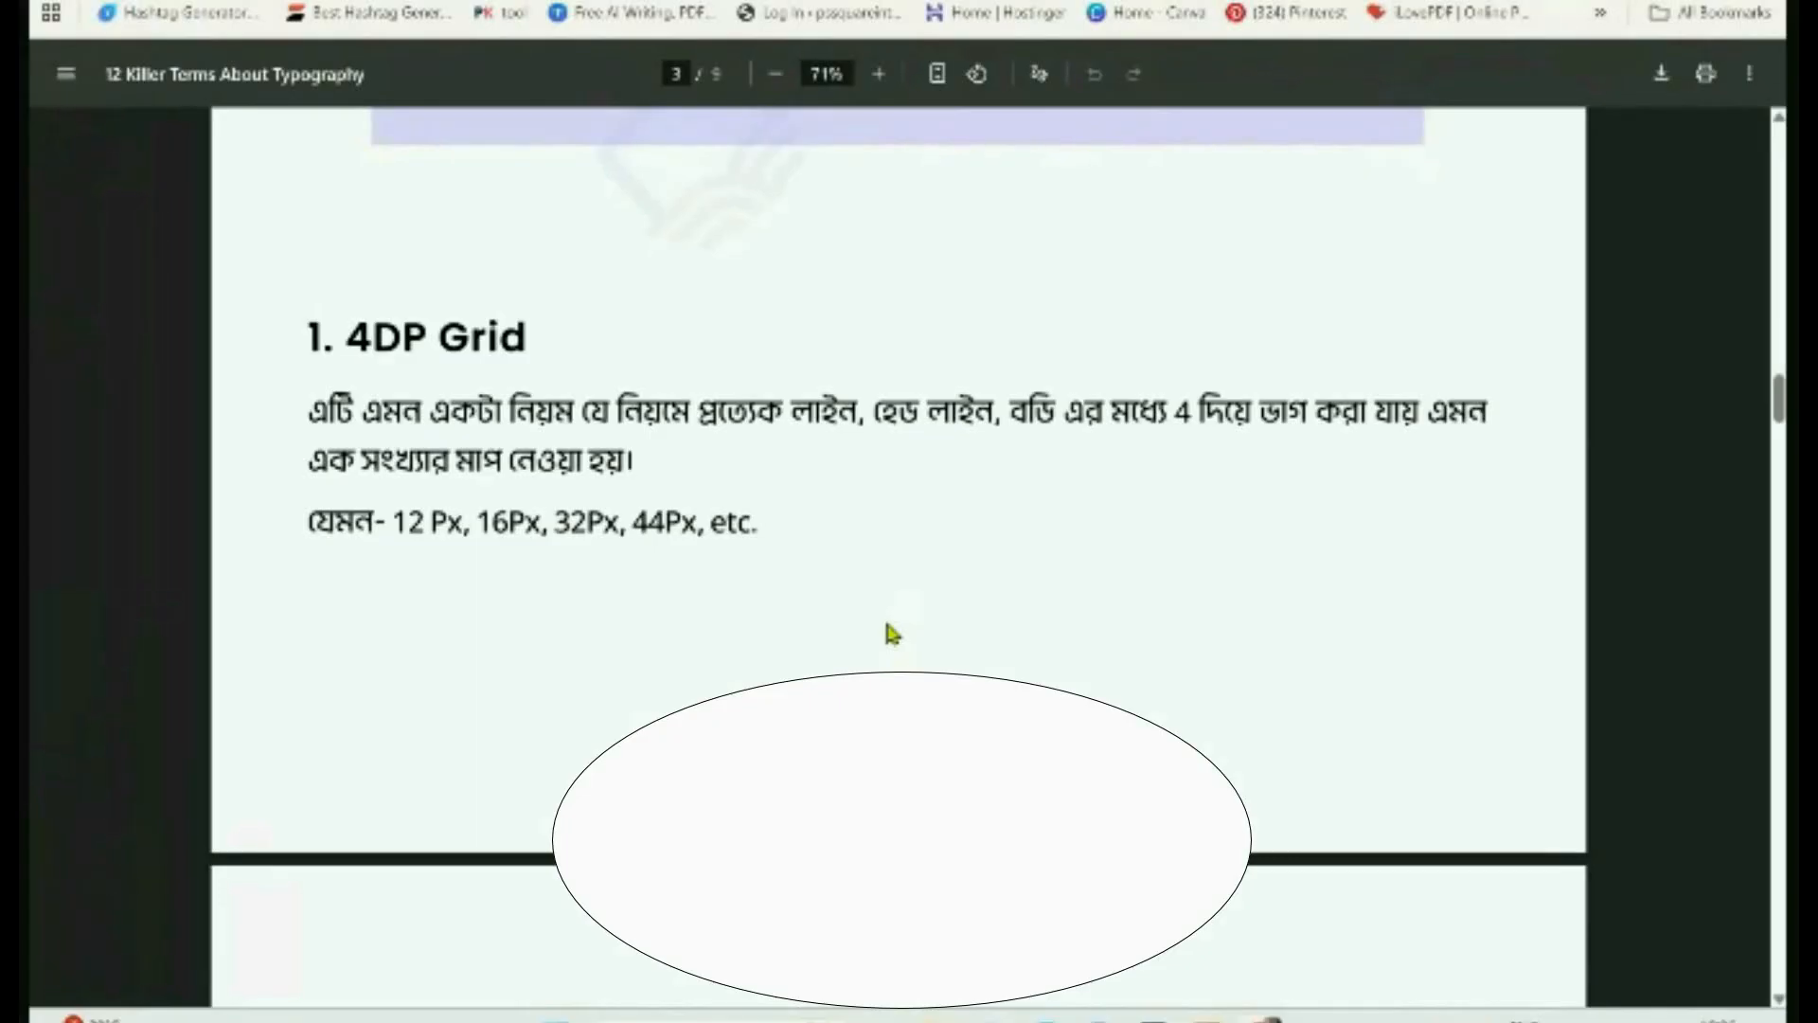
scroll(890, 633, down, 7)
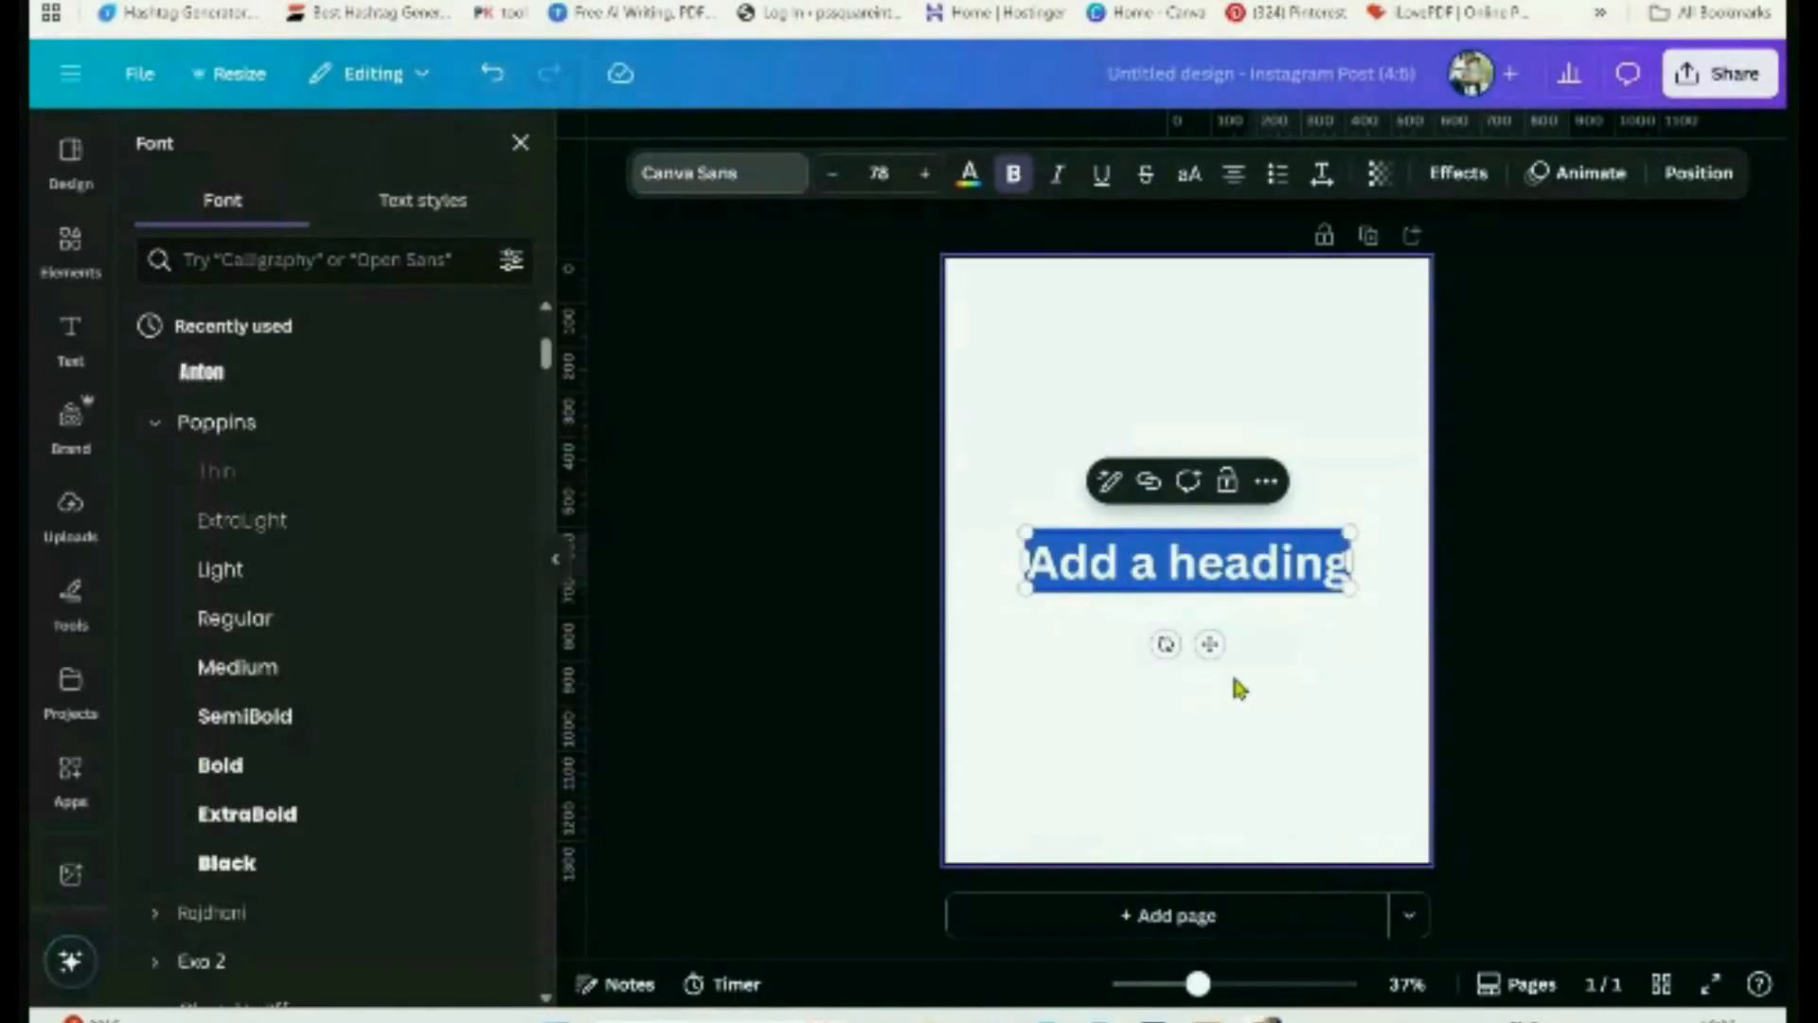
In the Canva design, move the heading to the upper part of the page and duplicate it directly below
key(Escape)
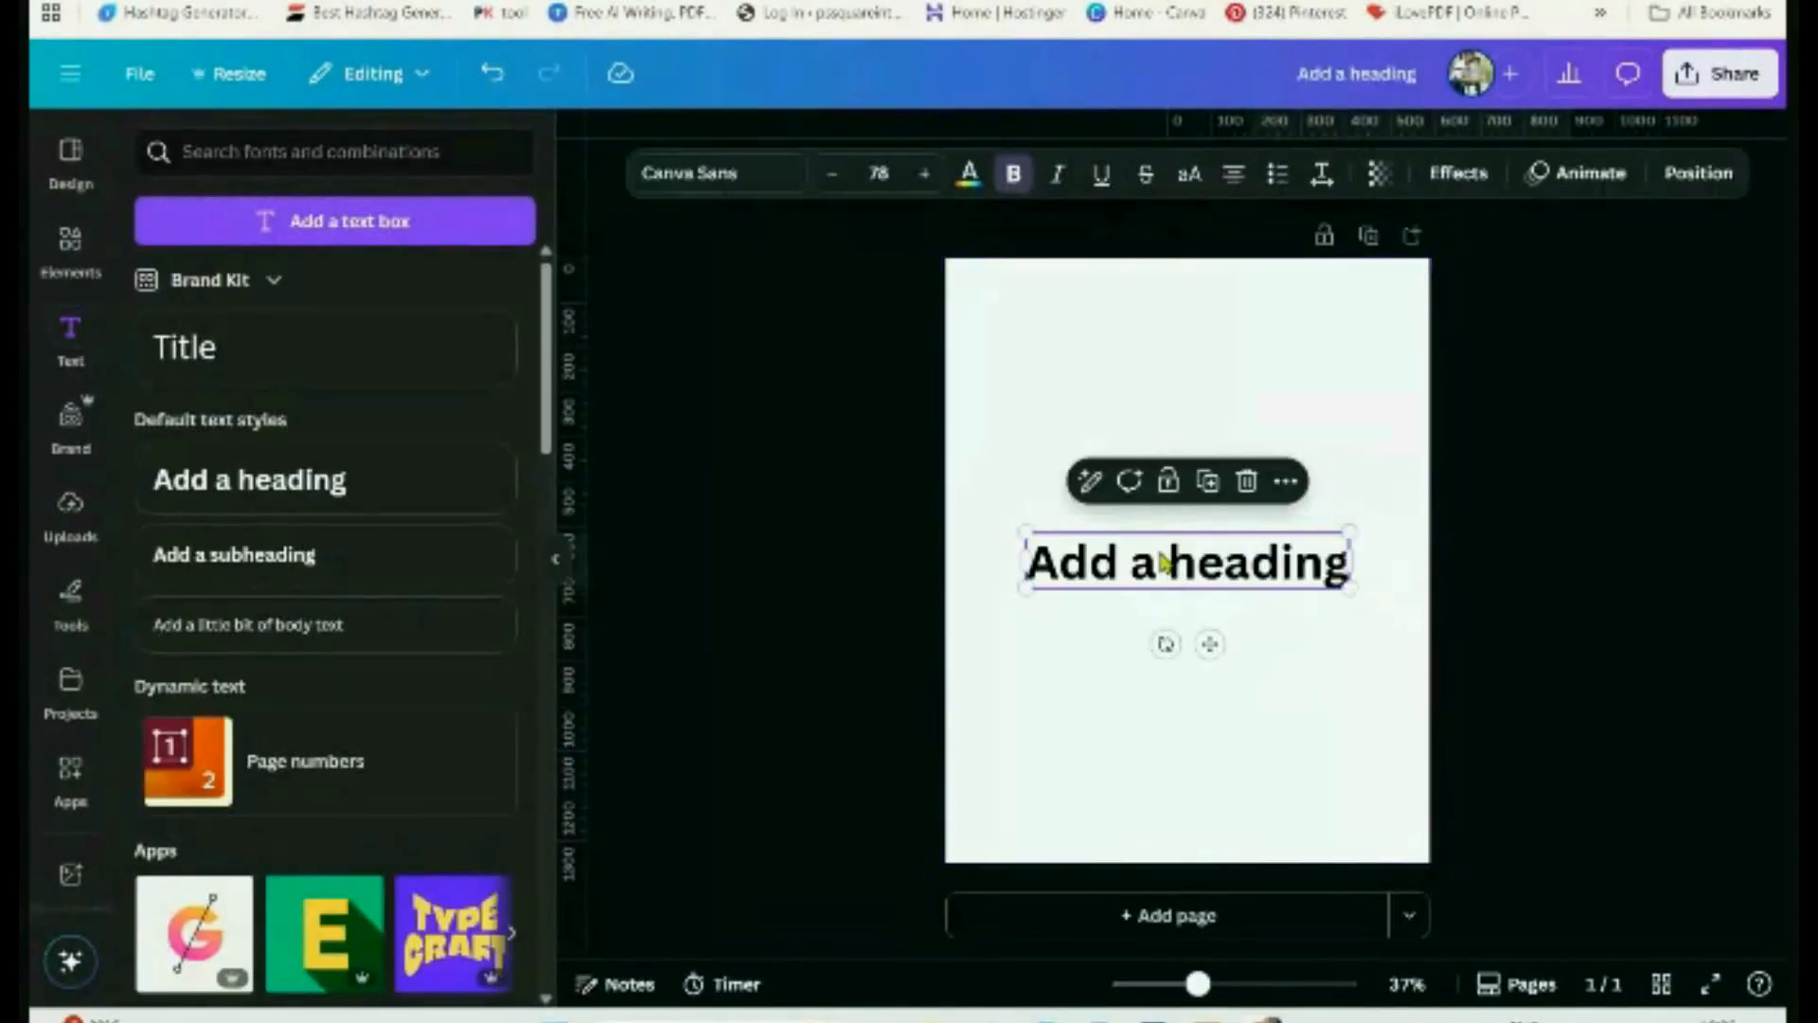
drag(1153, 565, 1202, 479)
key(ctrl+d)
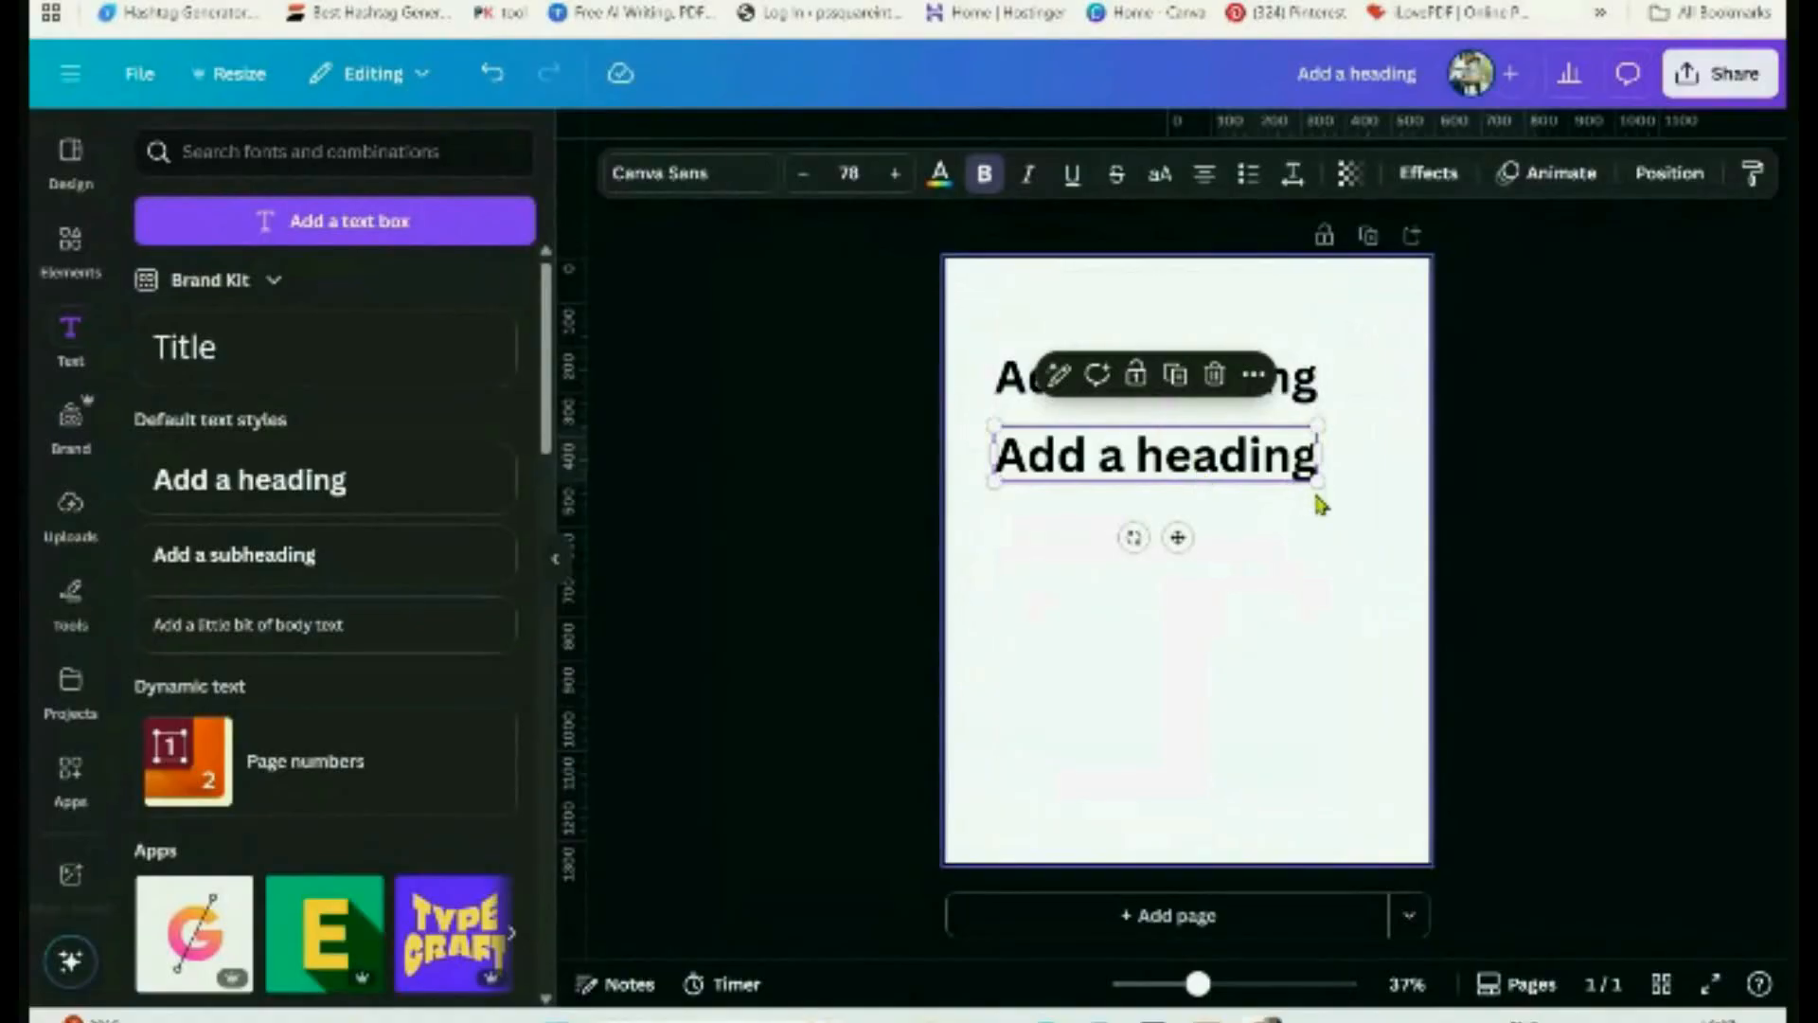
Change the copy's text to "Add a Sub-heading", align it with the heading's left edge and scale it down to about size 48.1
drag(1321, 499, 1256, 472)
click(1111, 459)
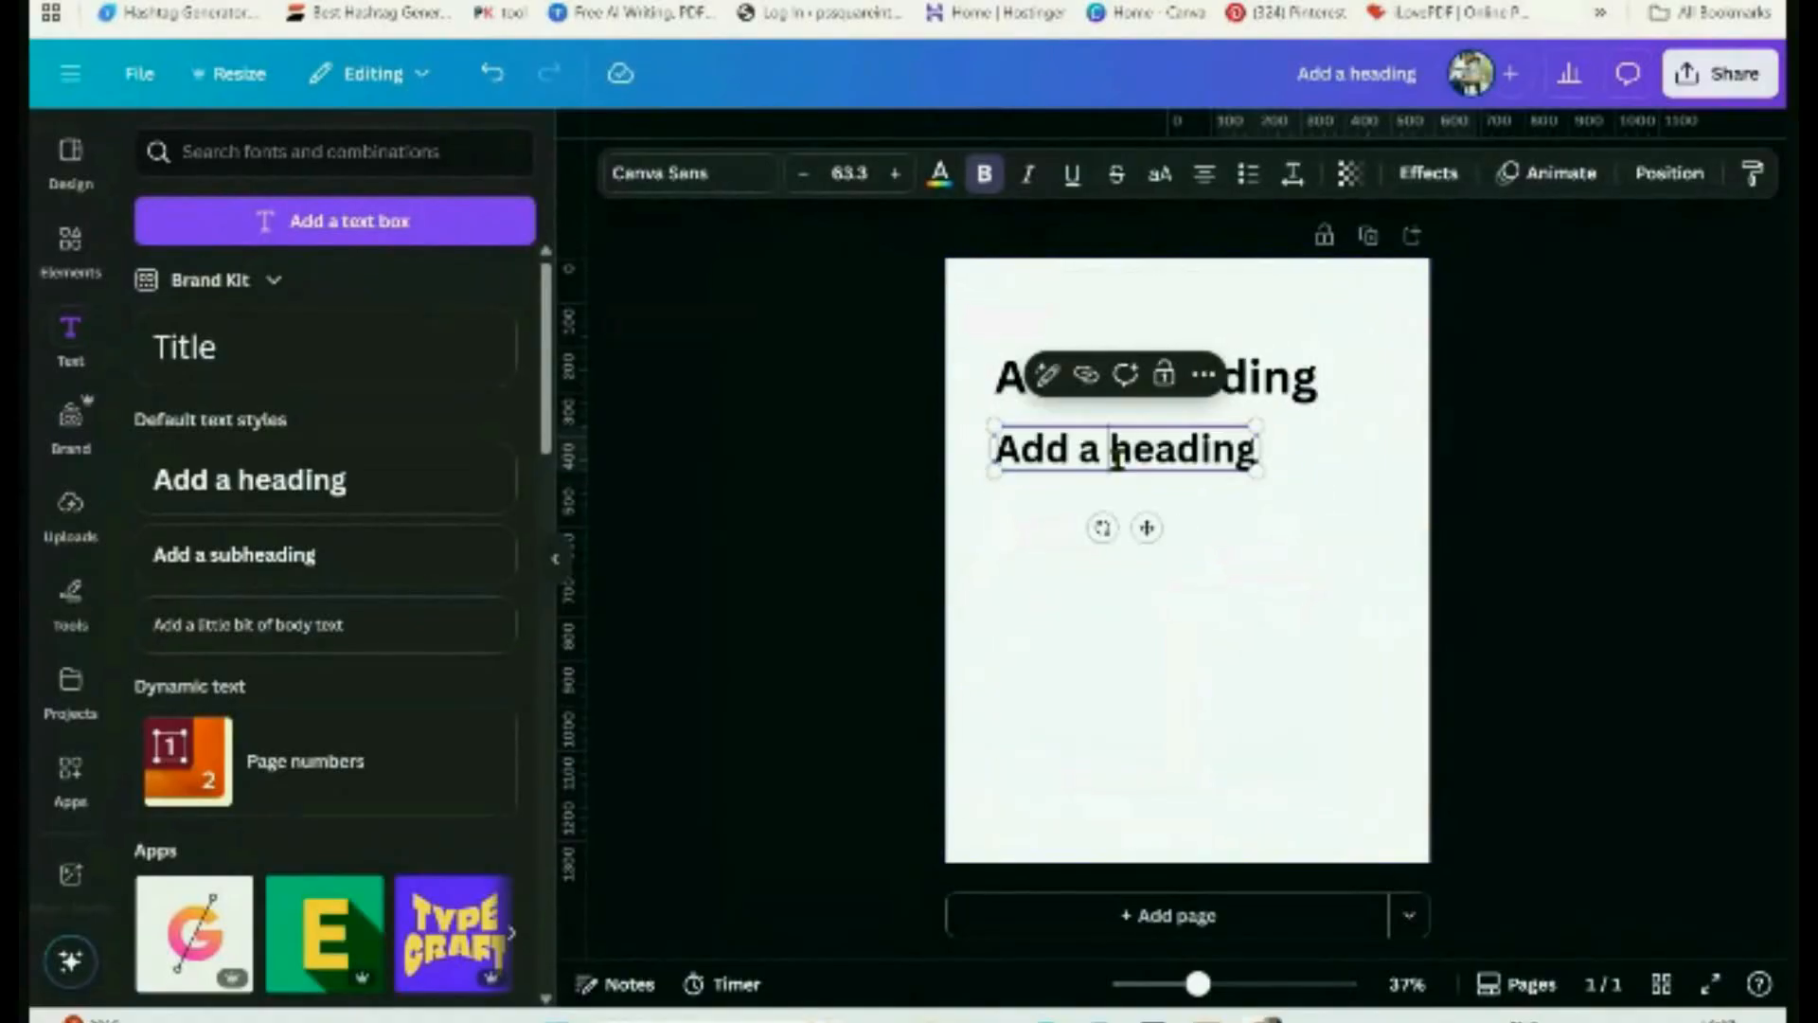
text(Sub-)
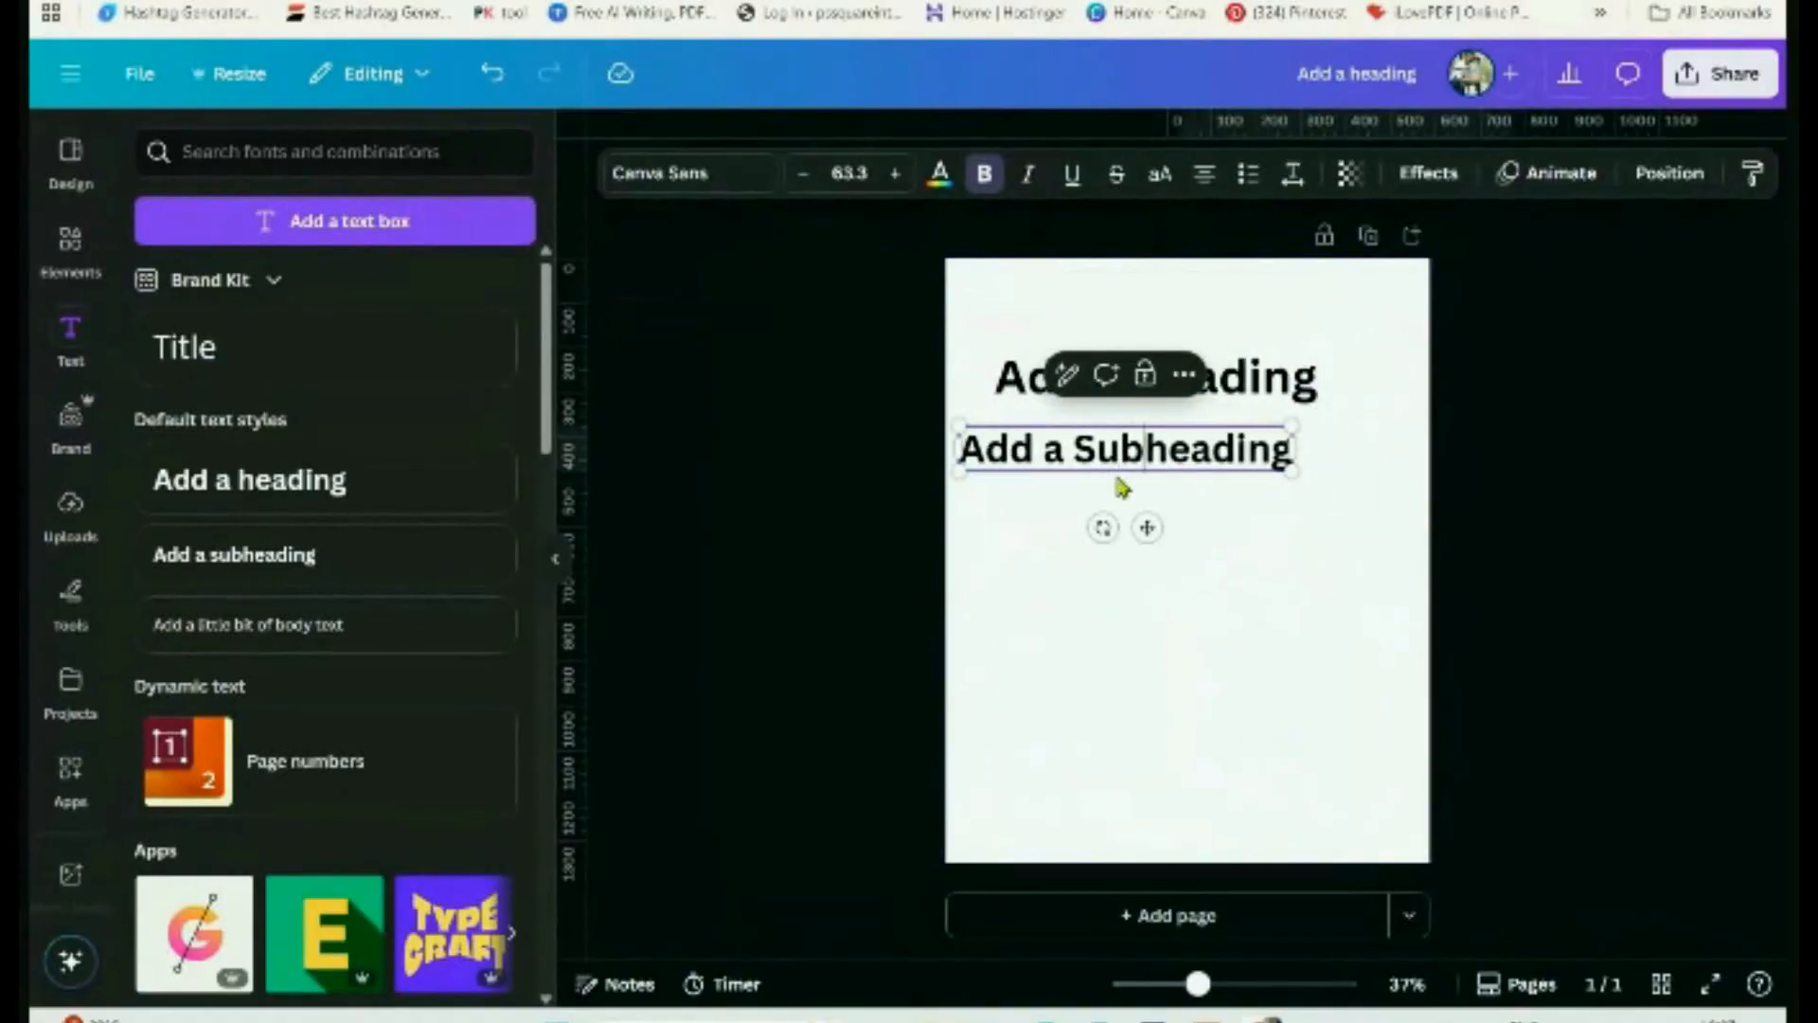
drag(1146, 526, 1202, 521)
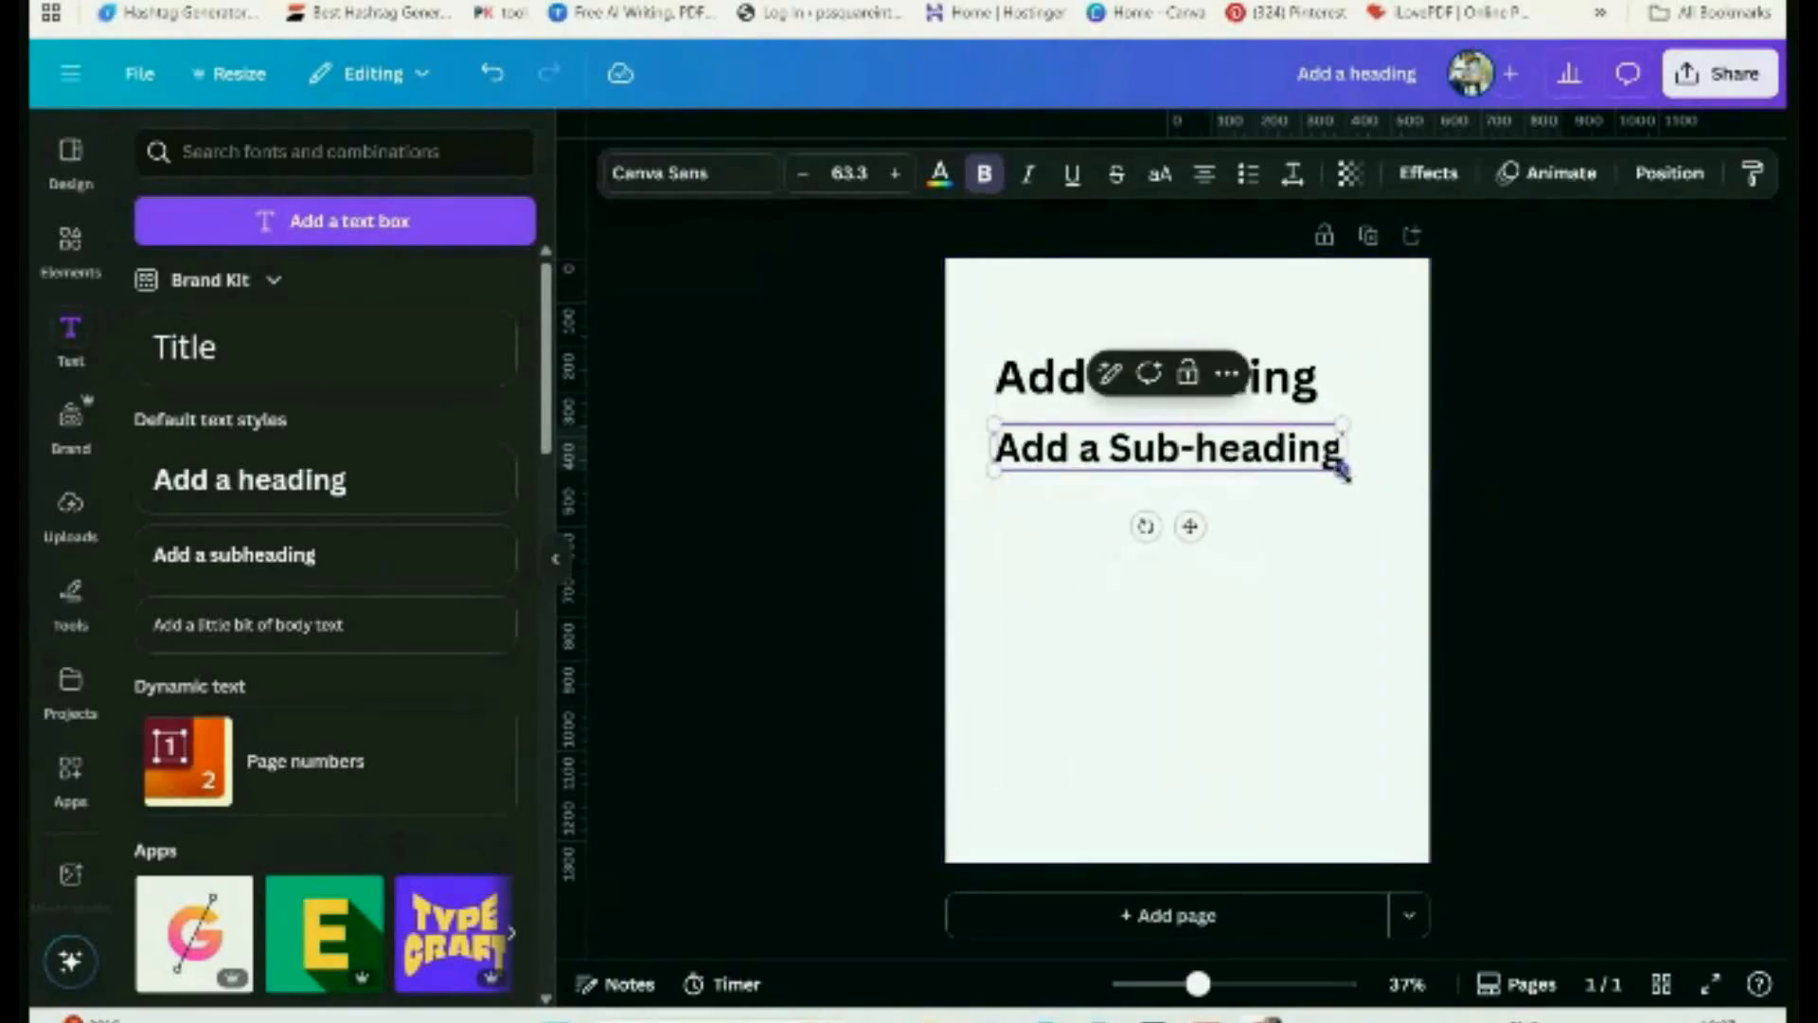
drag(1331, 463, 1260, 463)
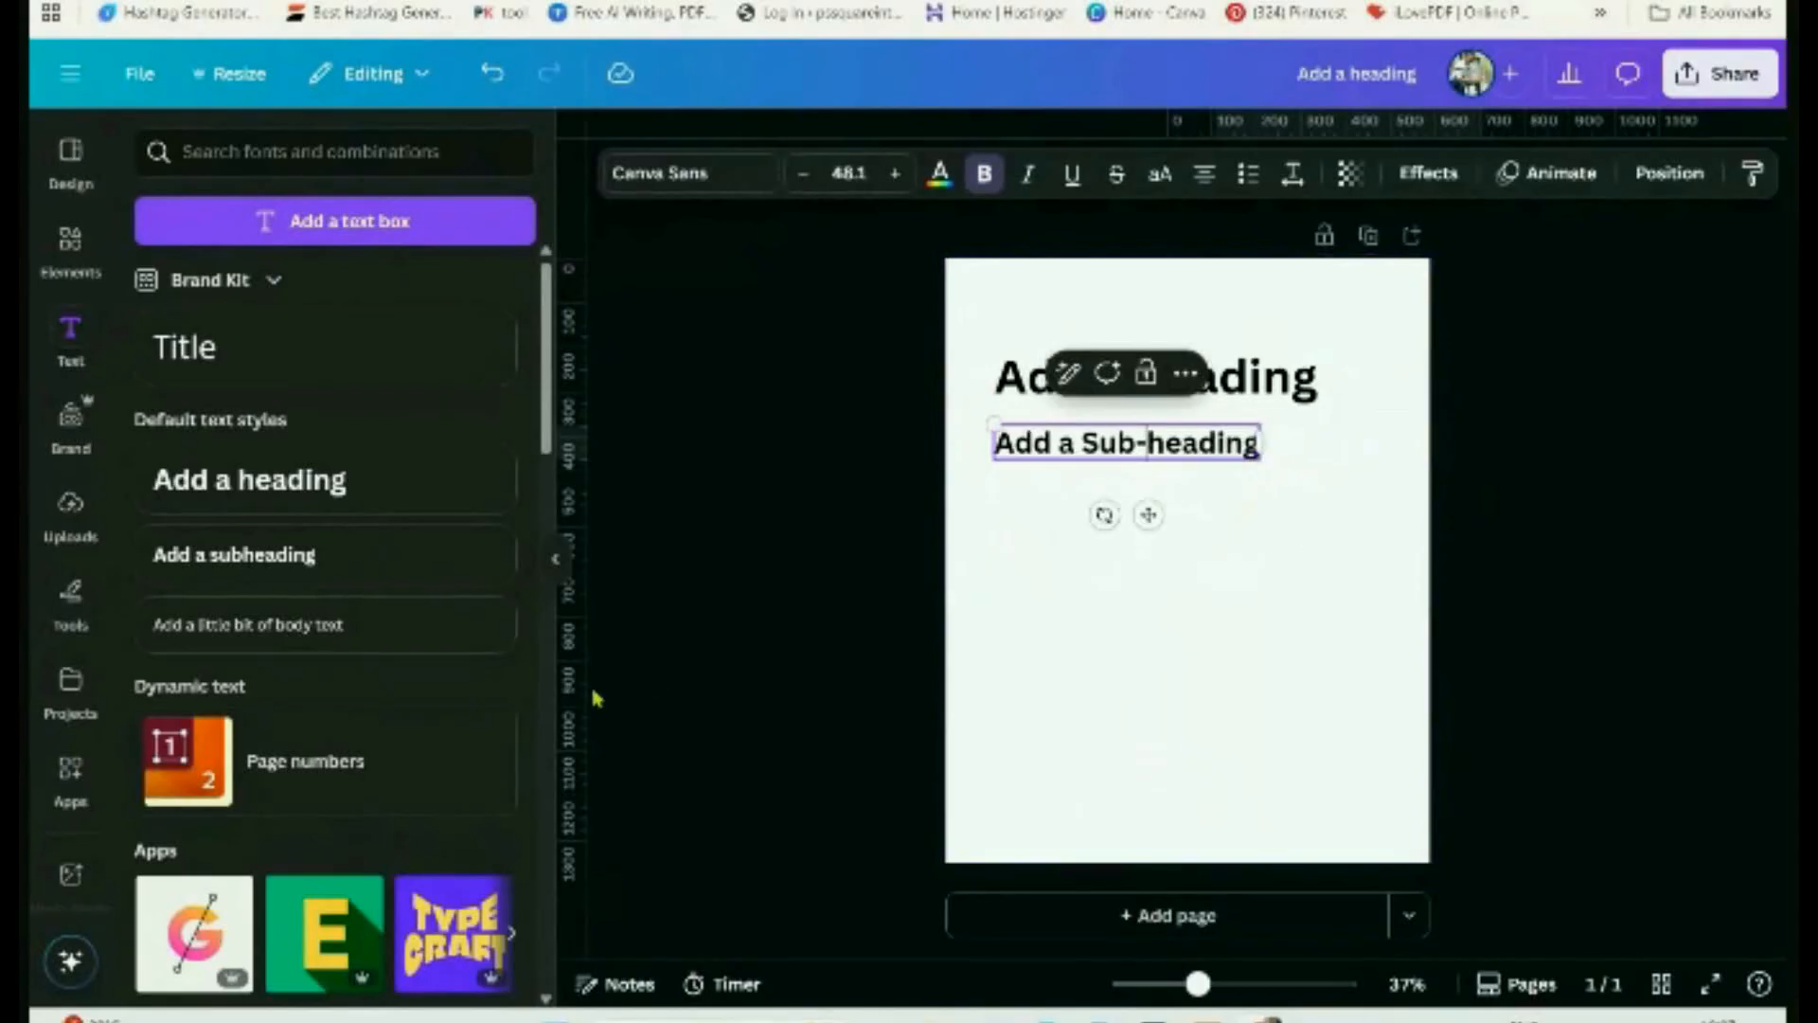
Add left-aligned body text below the sub-heading, with the line "Add a little bit of body text" twice and a third line "sfdgsgsgsg"
click(381, 625)
drag(1143, 540, 1145, 578)
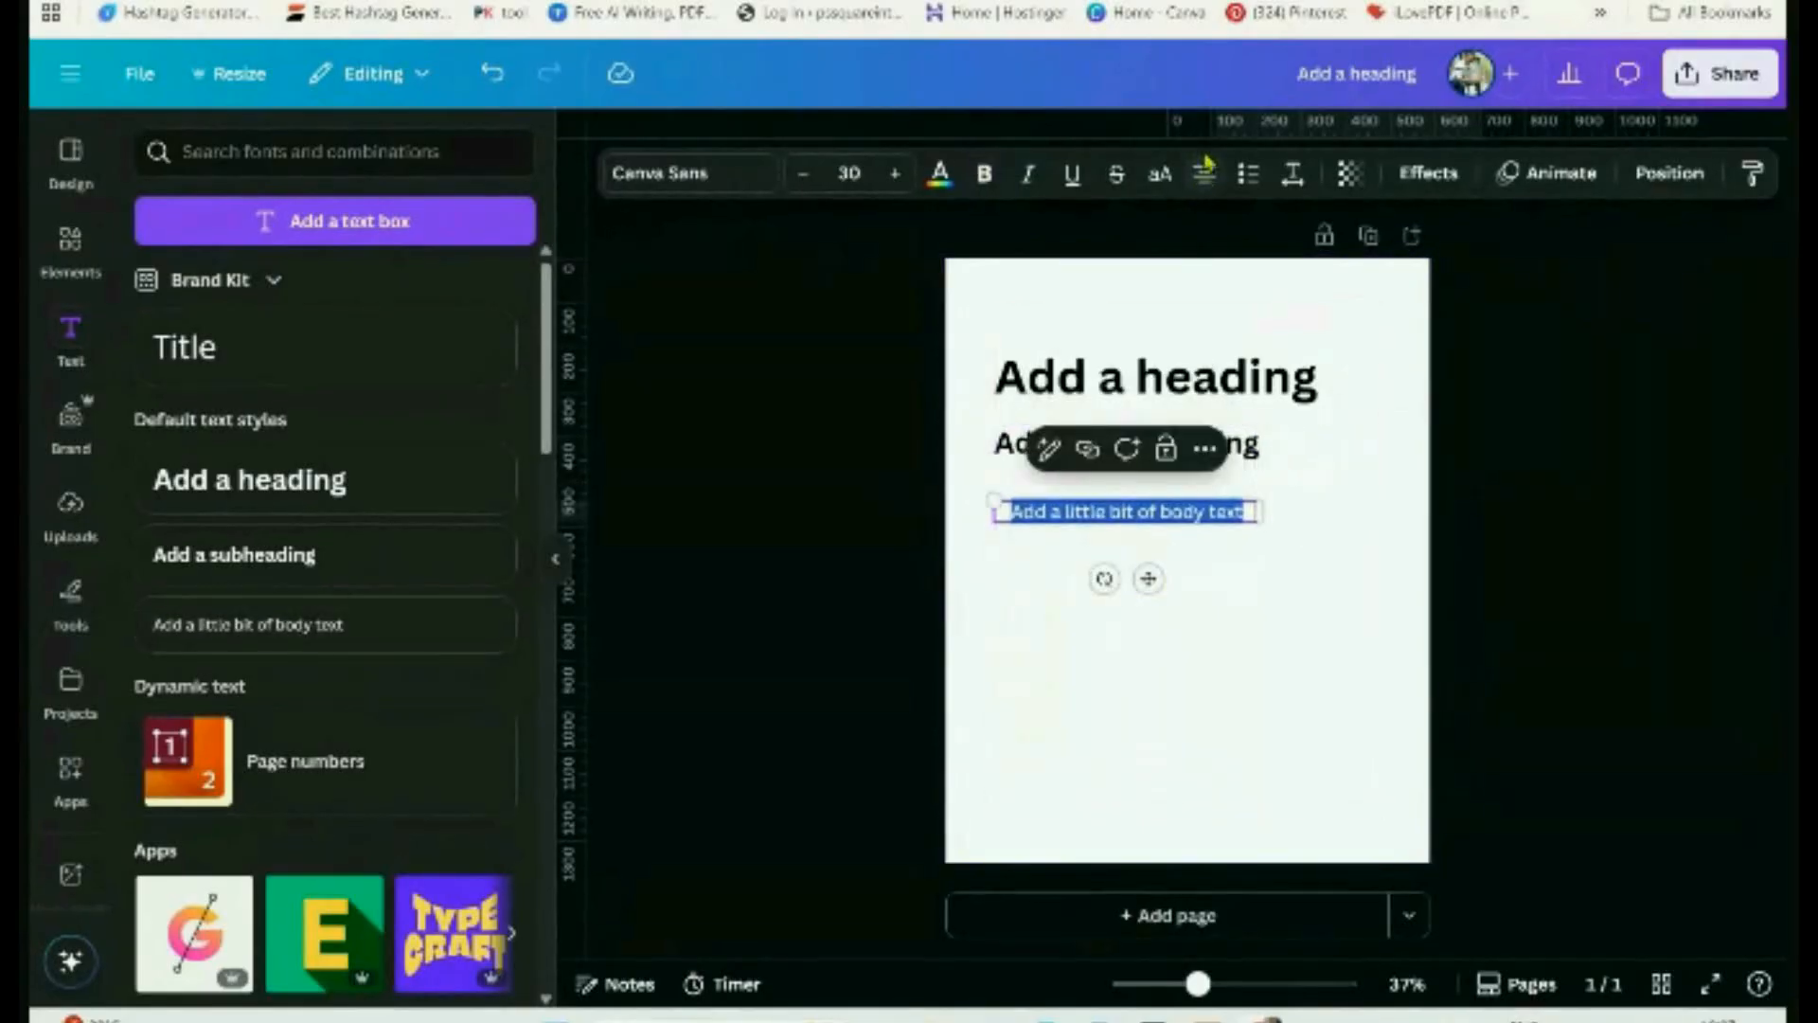
key(ctrl+c)
click(1230, 516)
key(Return)
key(ctrl+v)
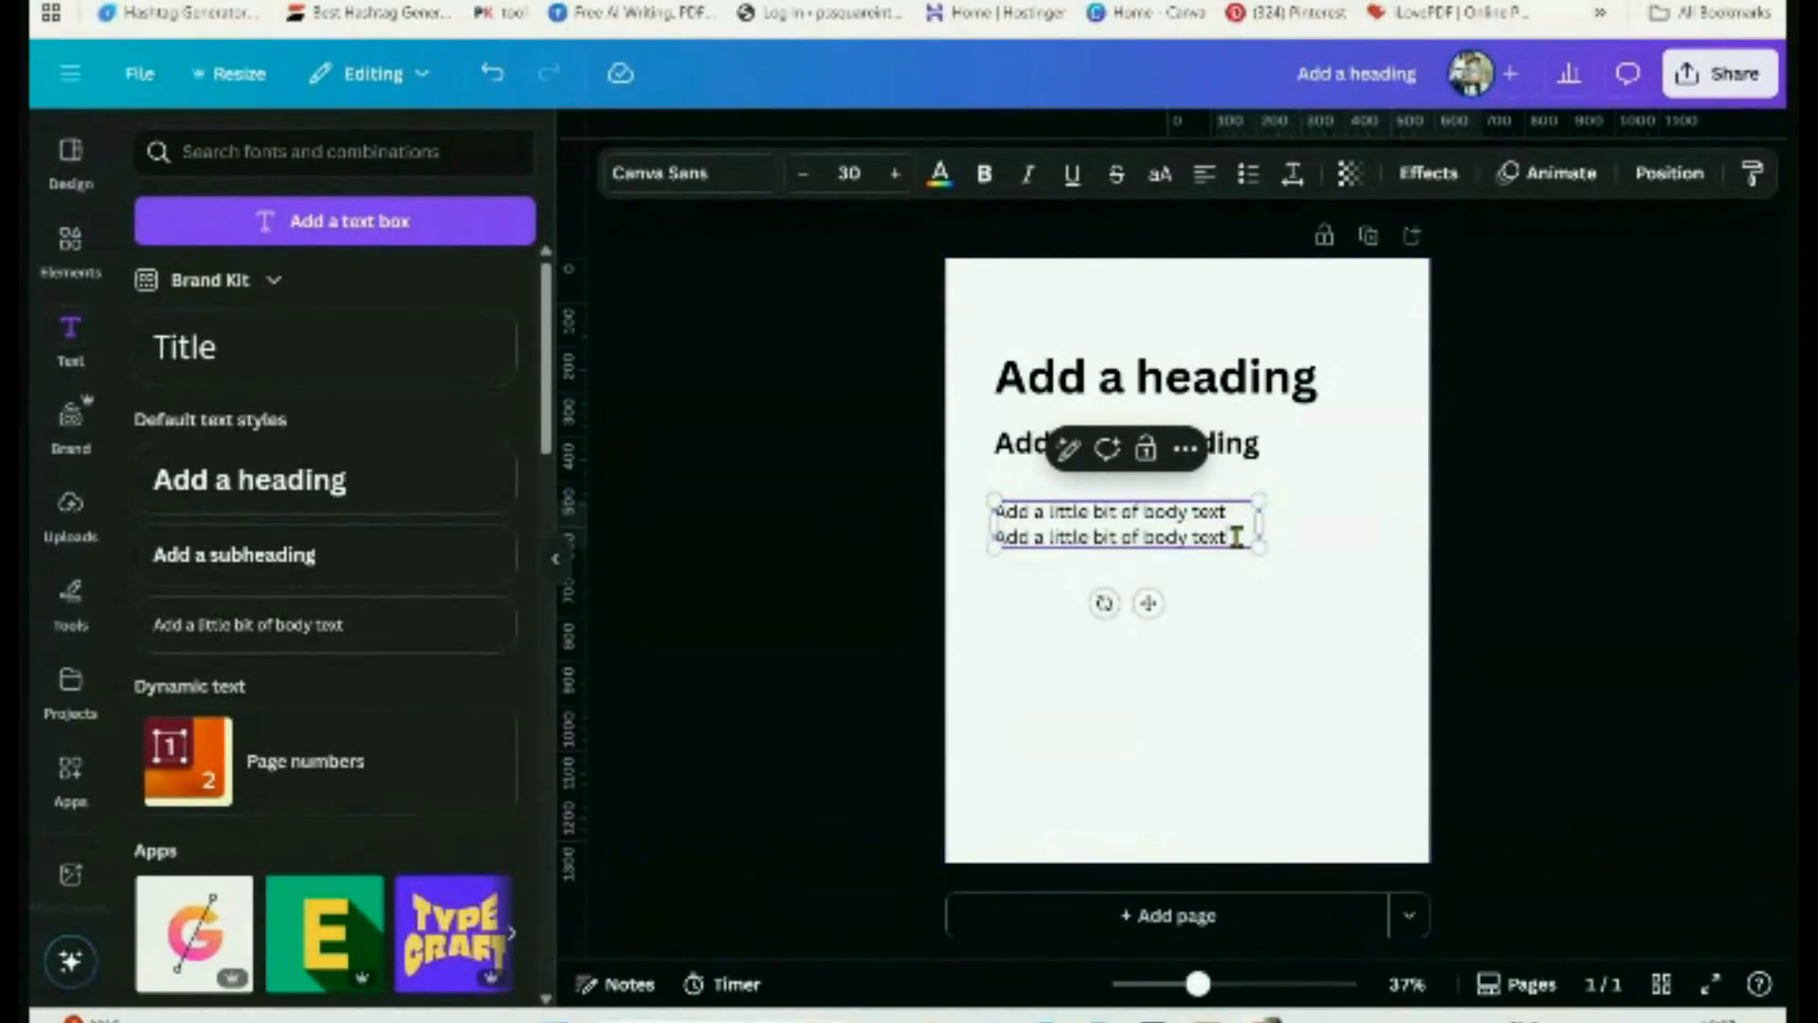
key(Return)
text(sfdgsgsgsg)
click(1333, 676)
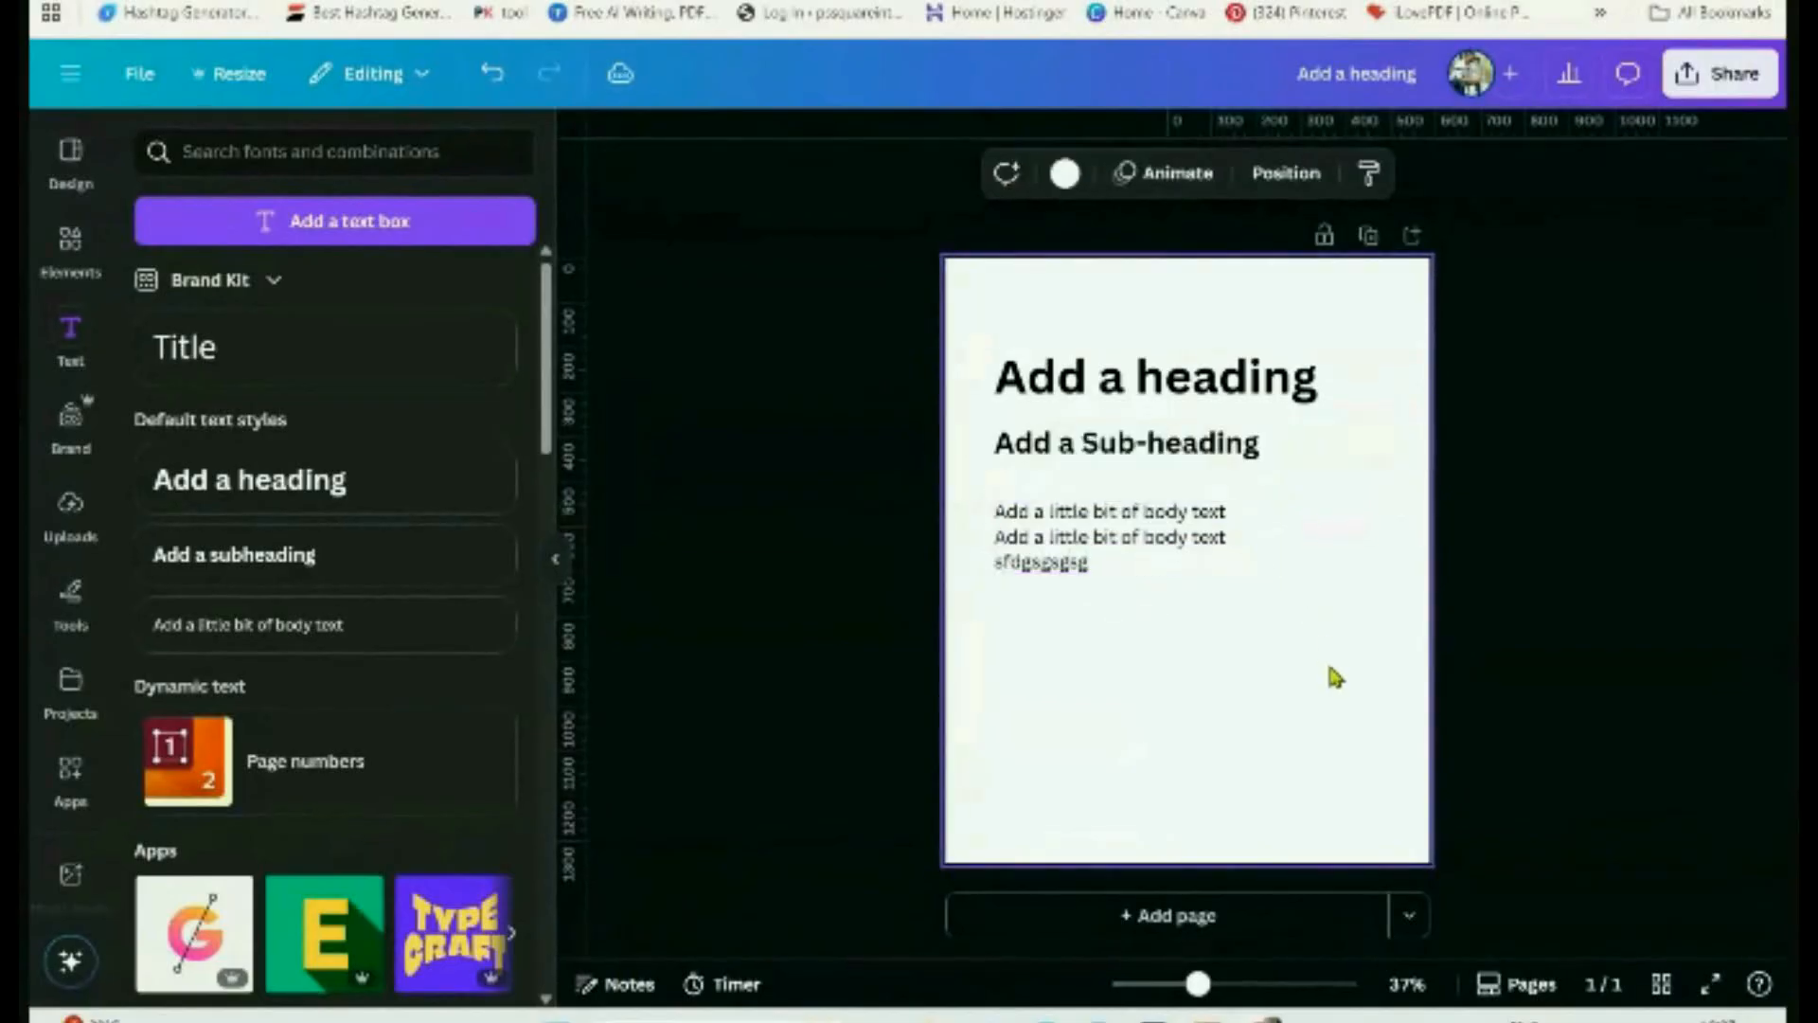
Move the body text block slightly further down from the sub-heading
click(1223, 564)
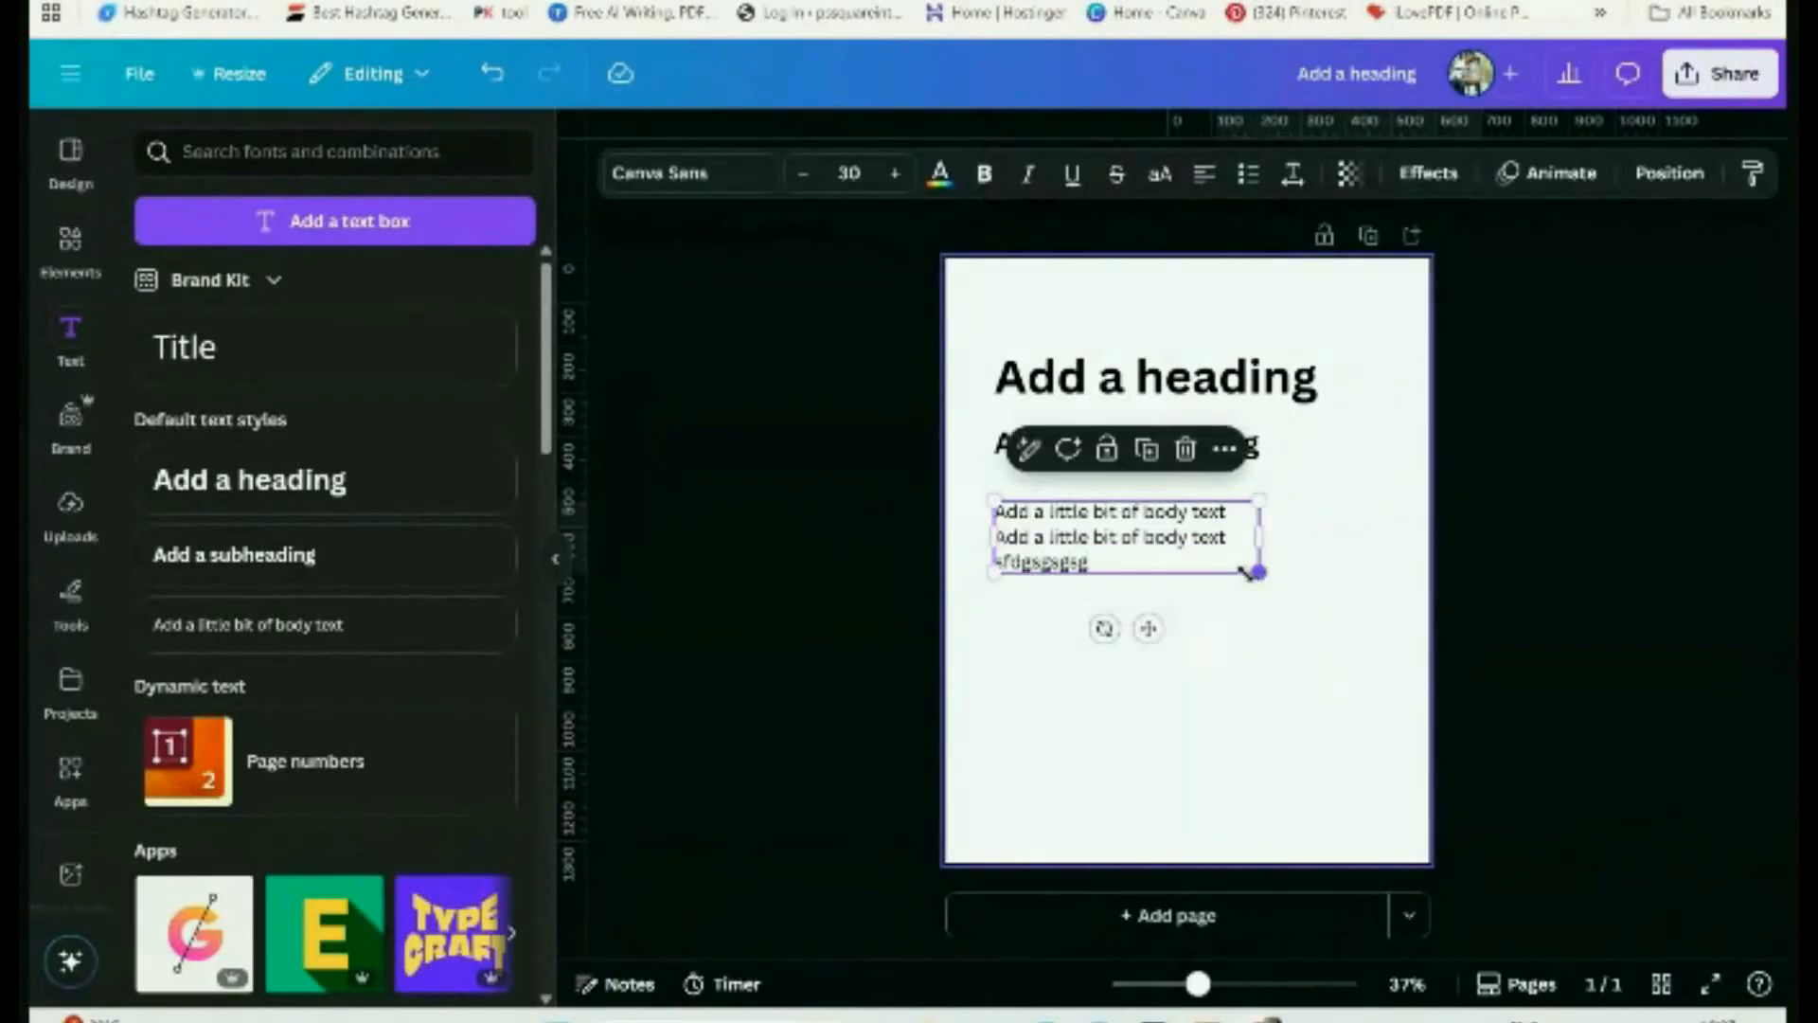
click(1274, 627)
scroll(1275, 644, up, 5)
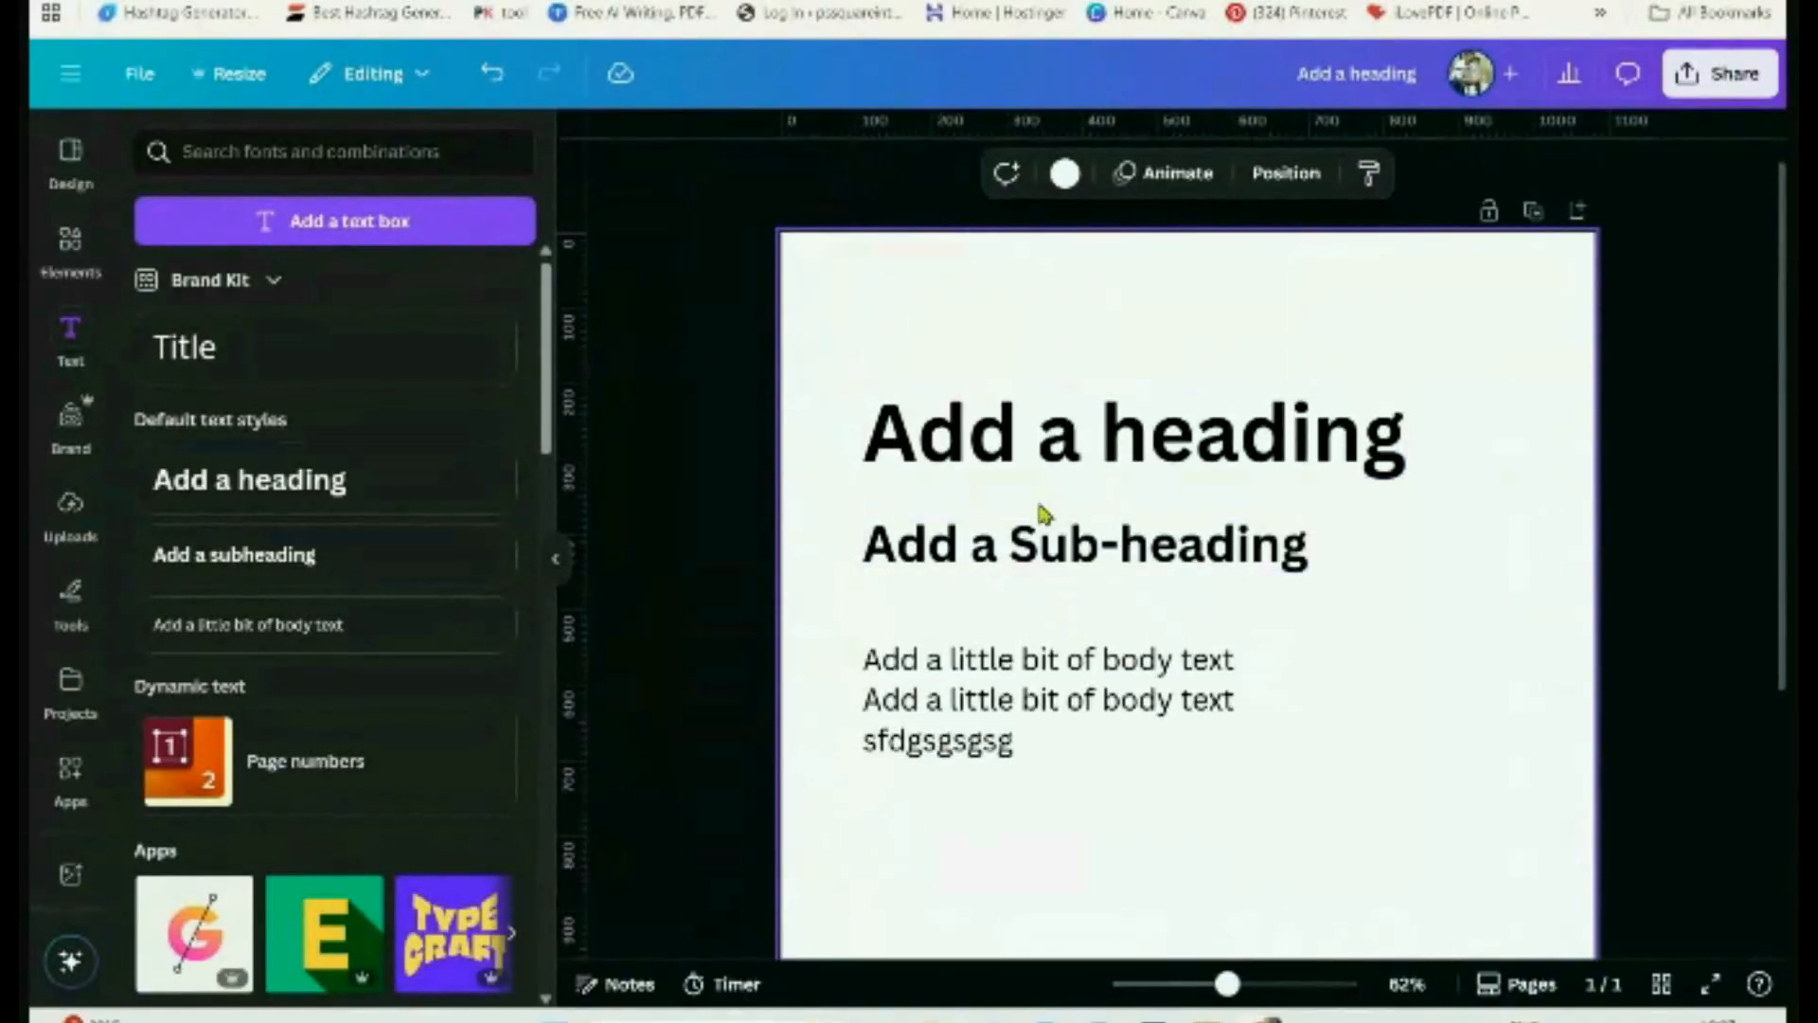
drag(1230, 697, 1227, 709)
click(1389, 697)
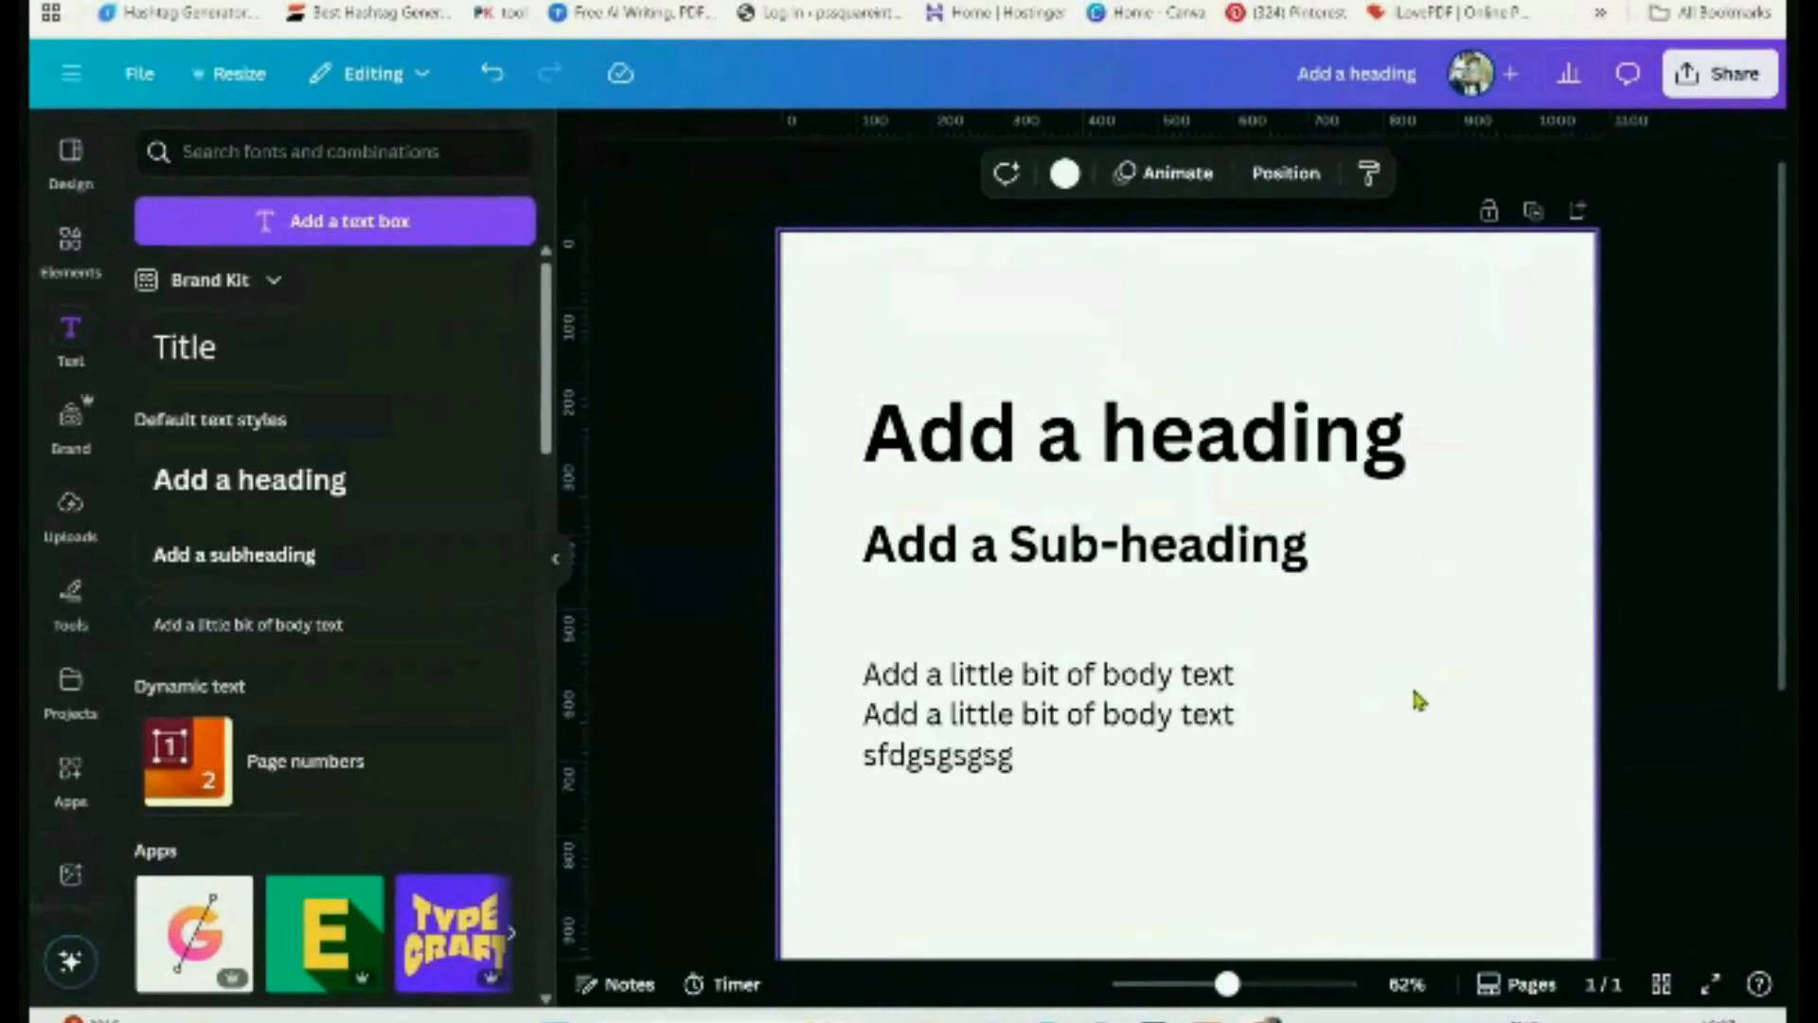
Measure the spacing between the heading and the sub-heading
scroll(1218, 435, up, 2)
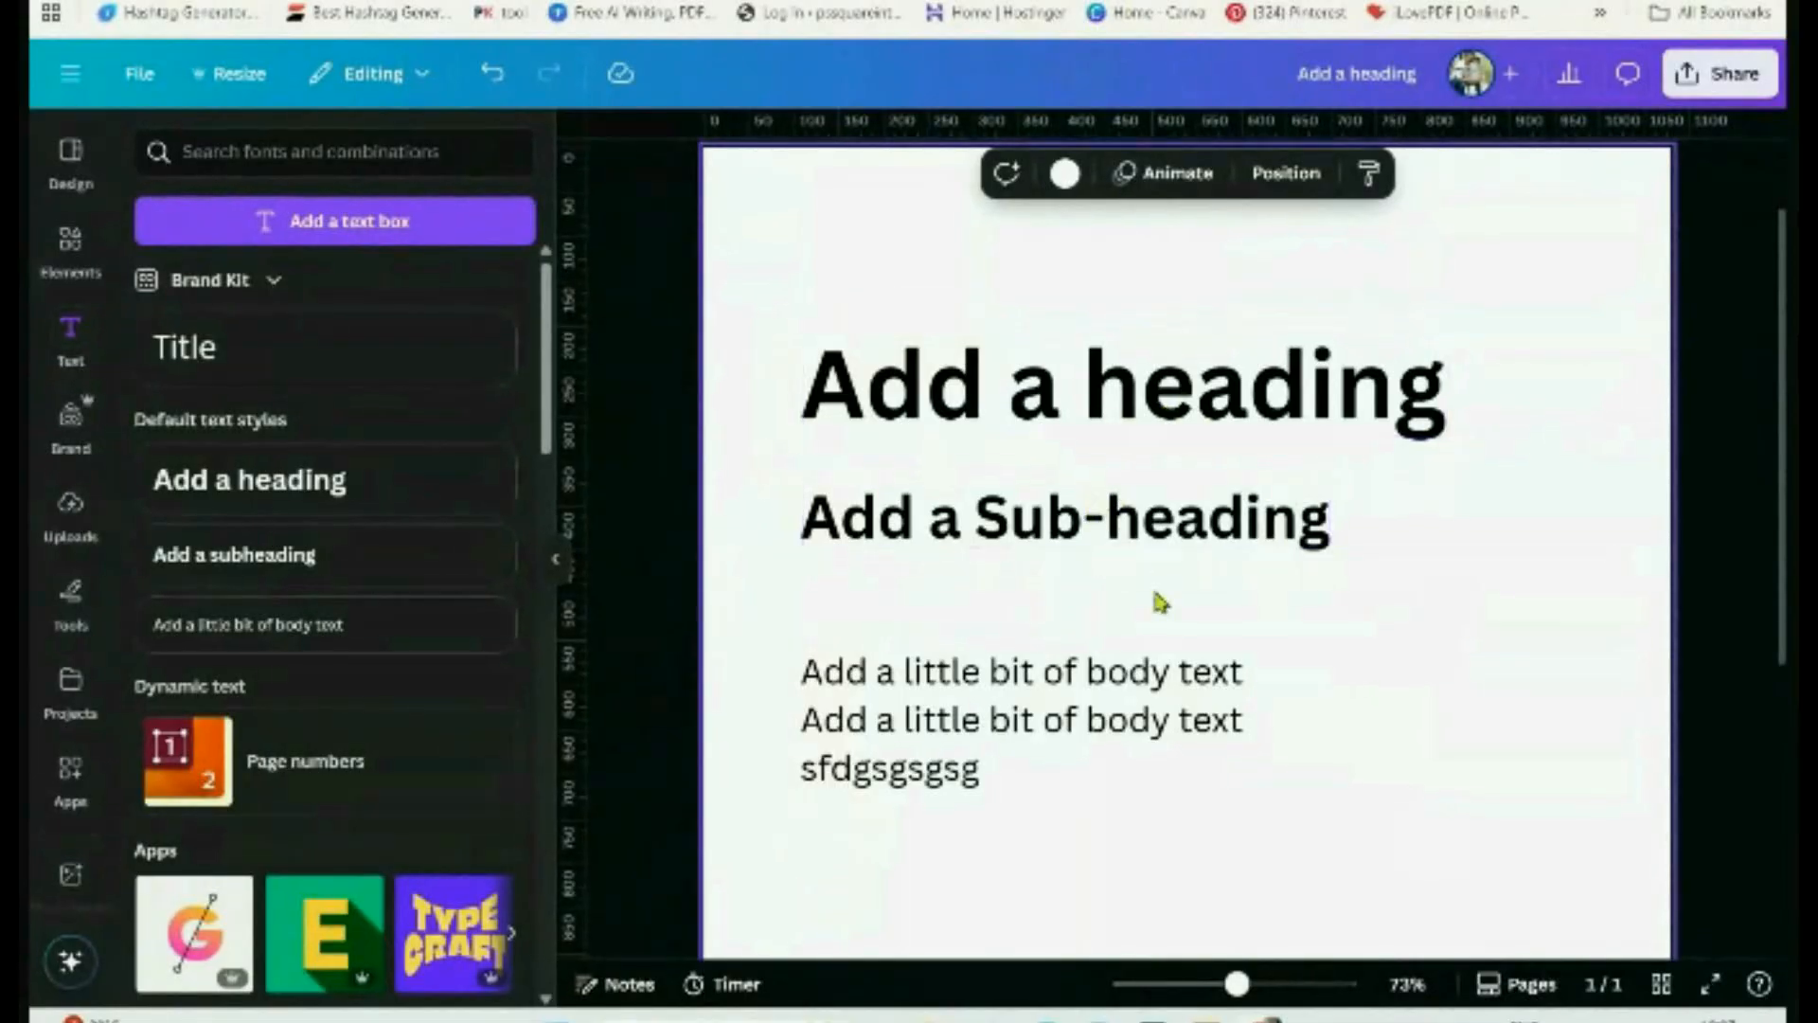
click(1104, 538)
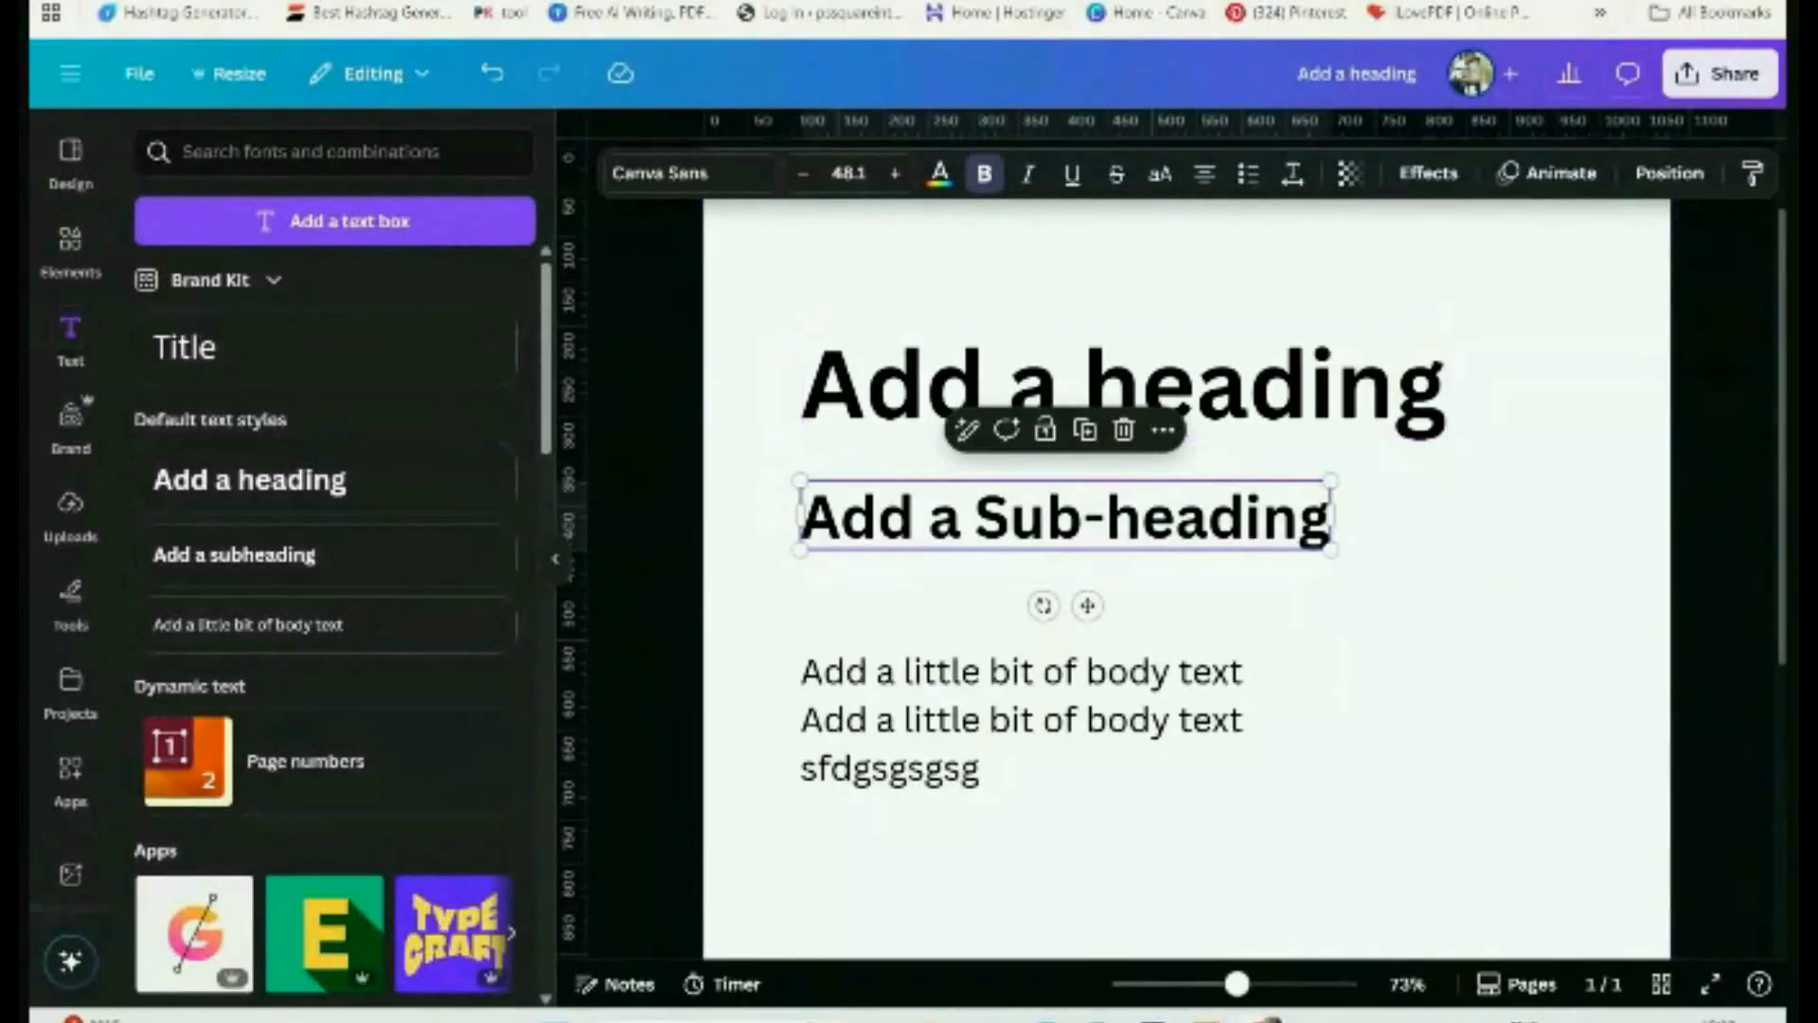
key(alt)
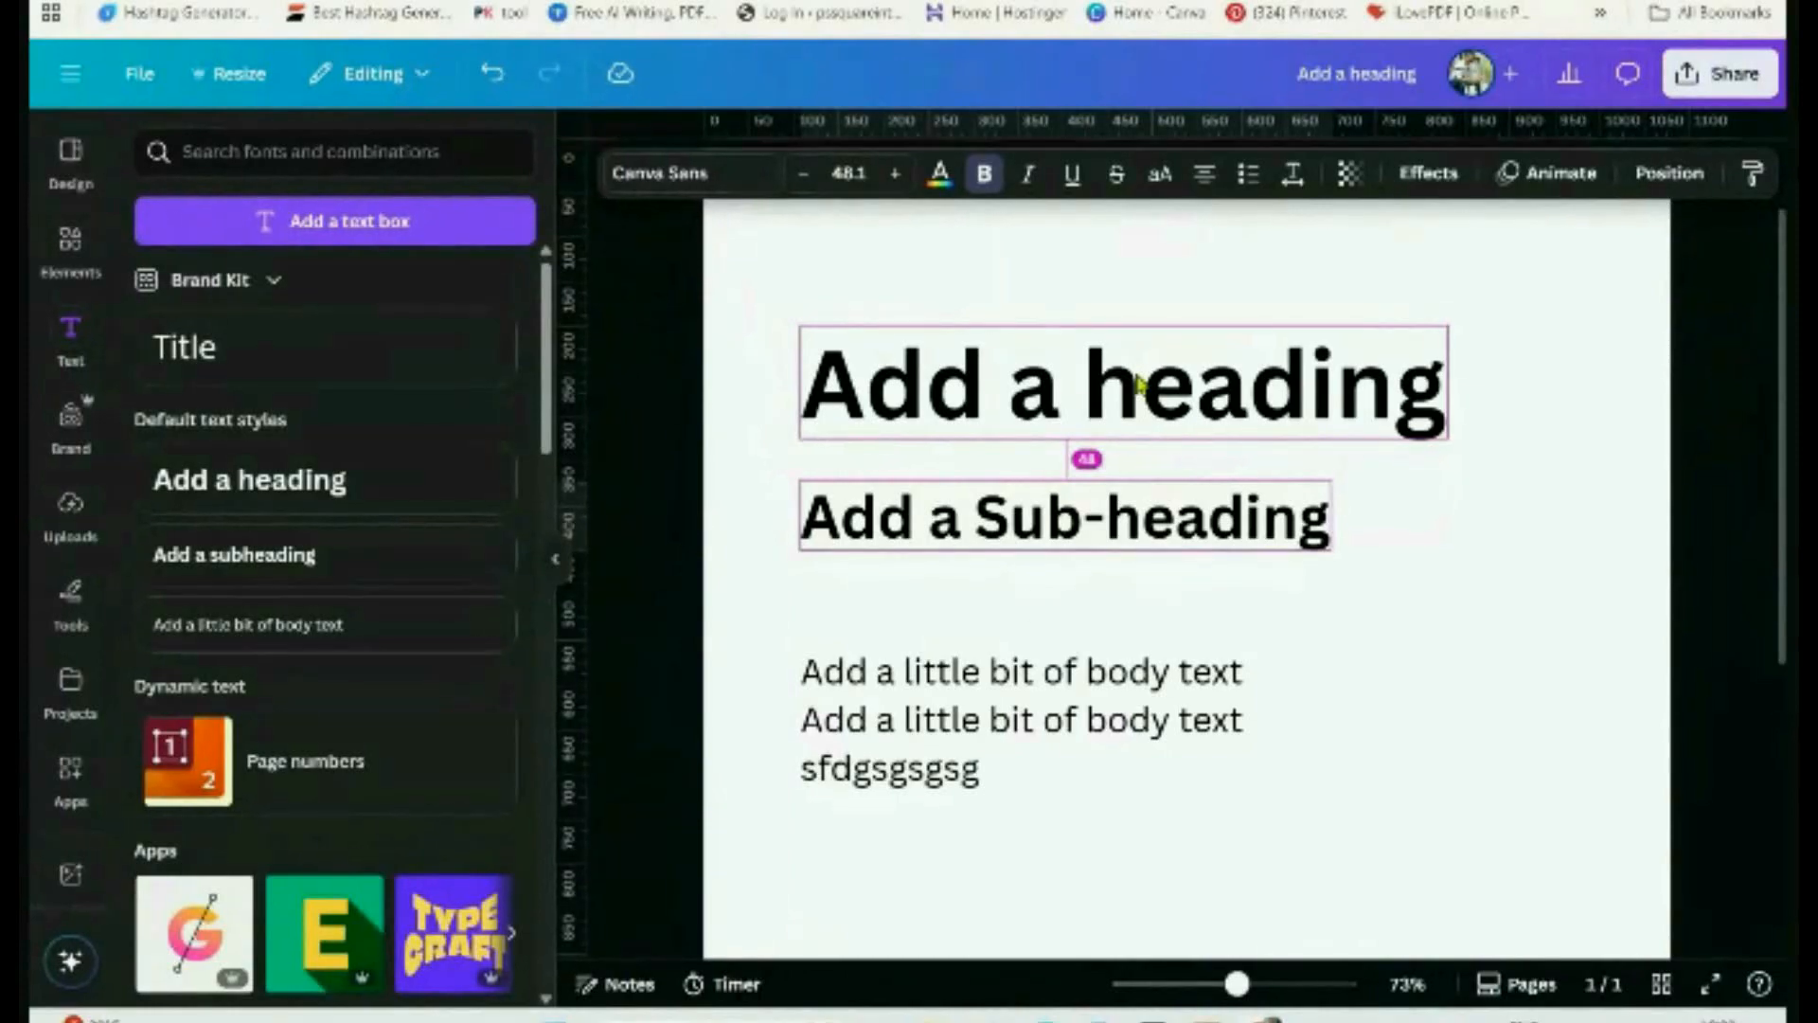
click(1174, 479)
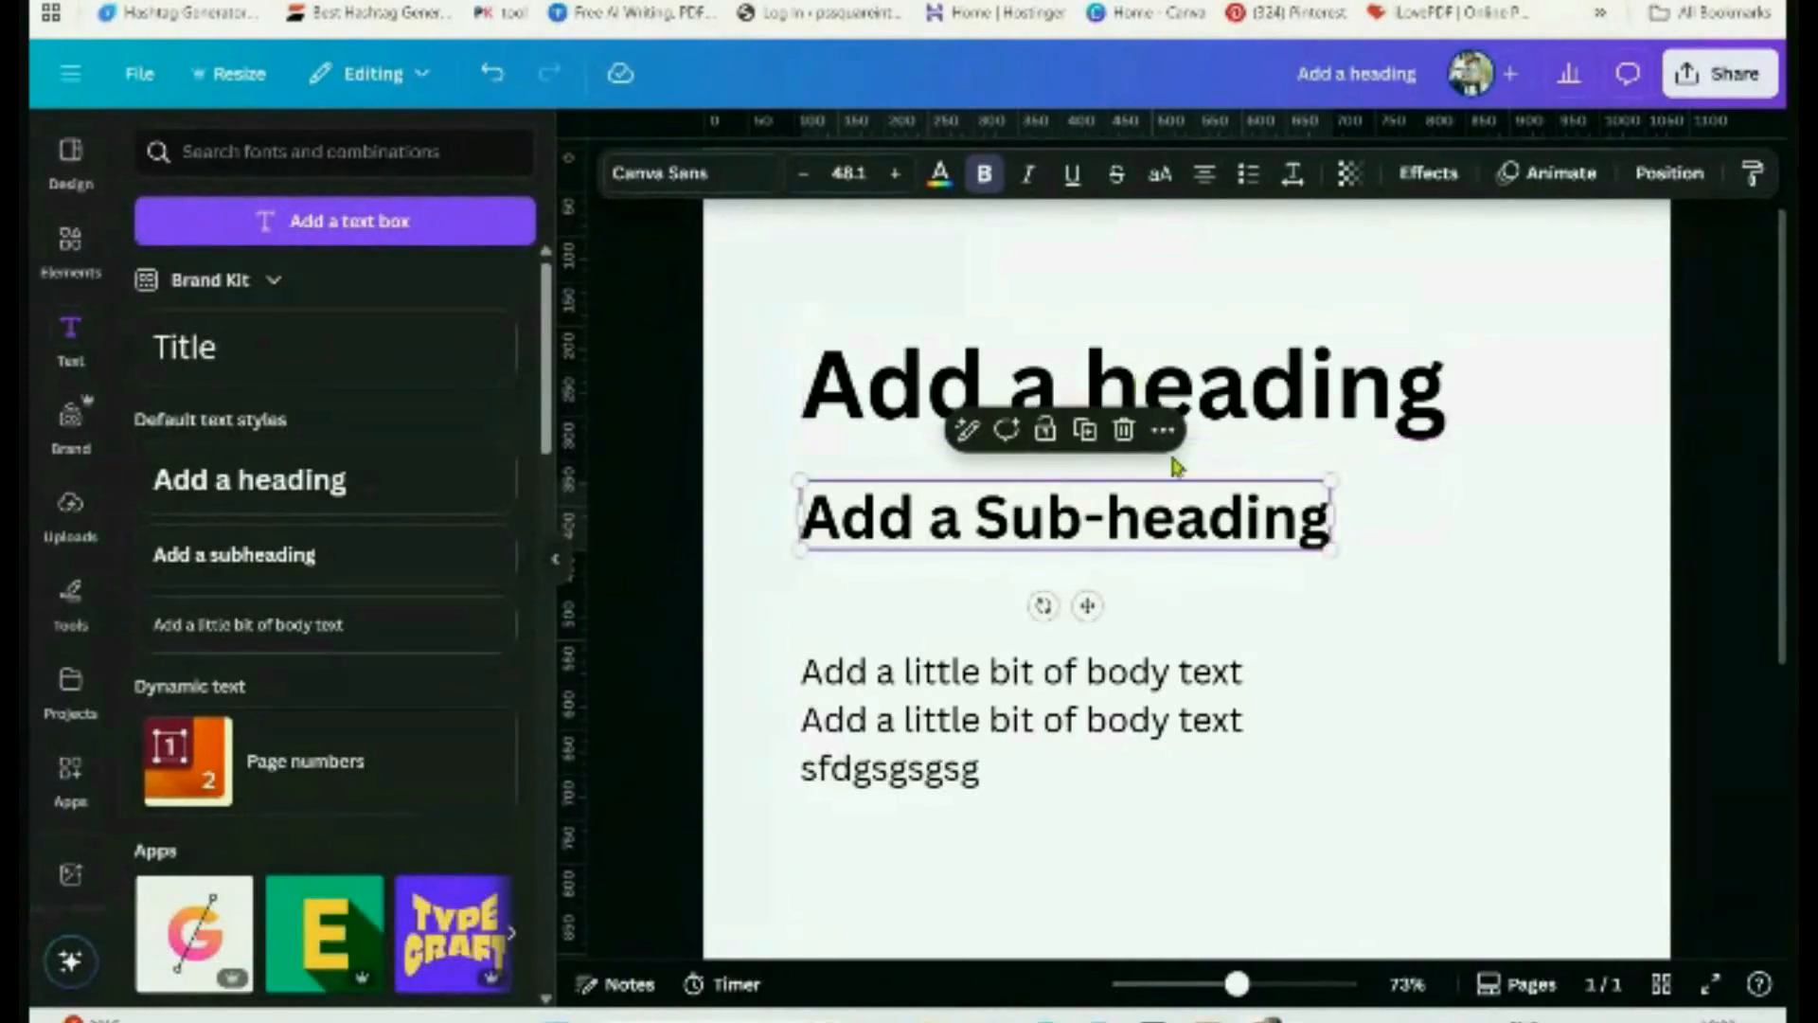
Shift the sub-heading slightly up, closer to the heading
click(1433, 555)
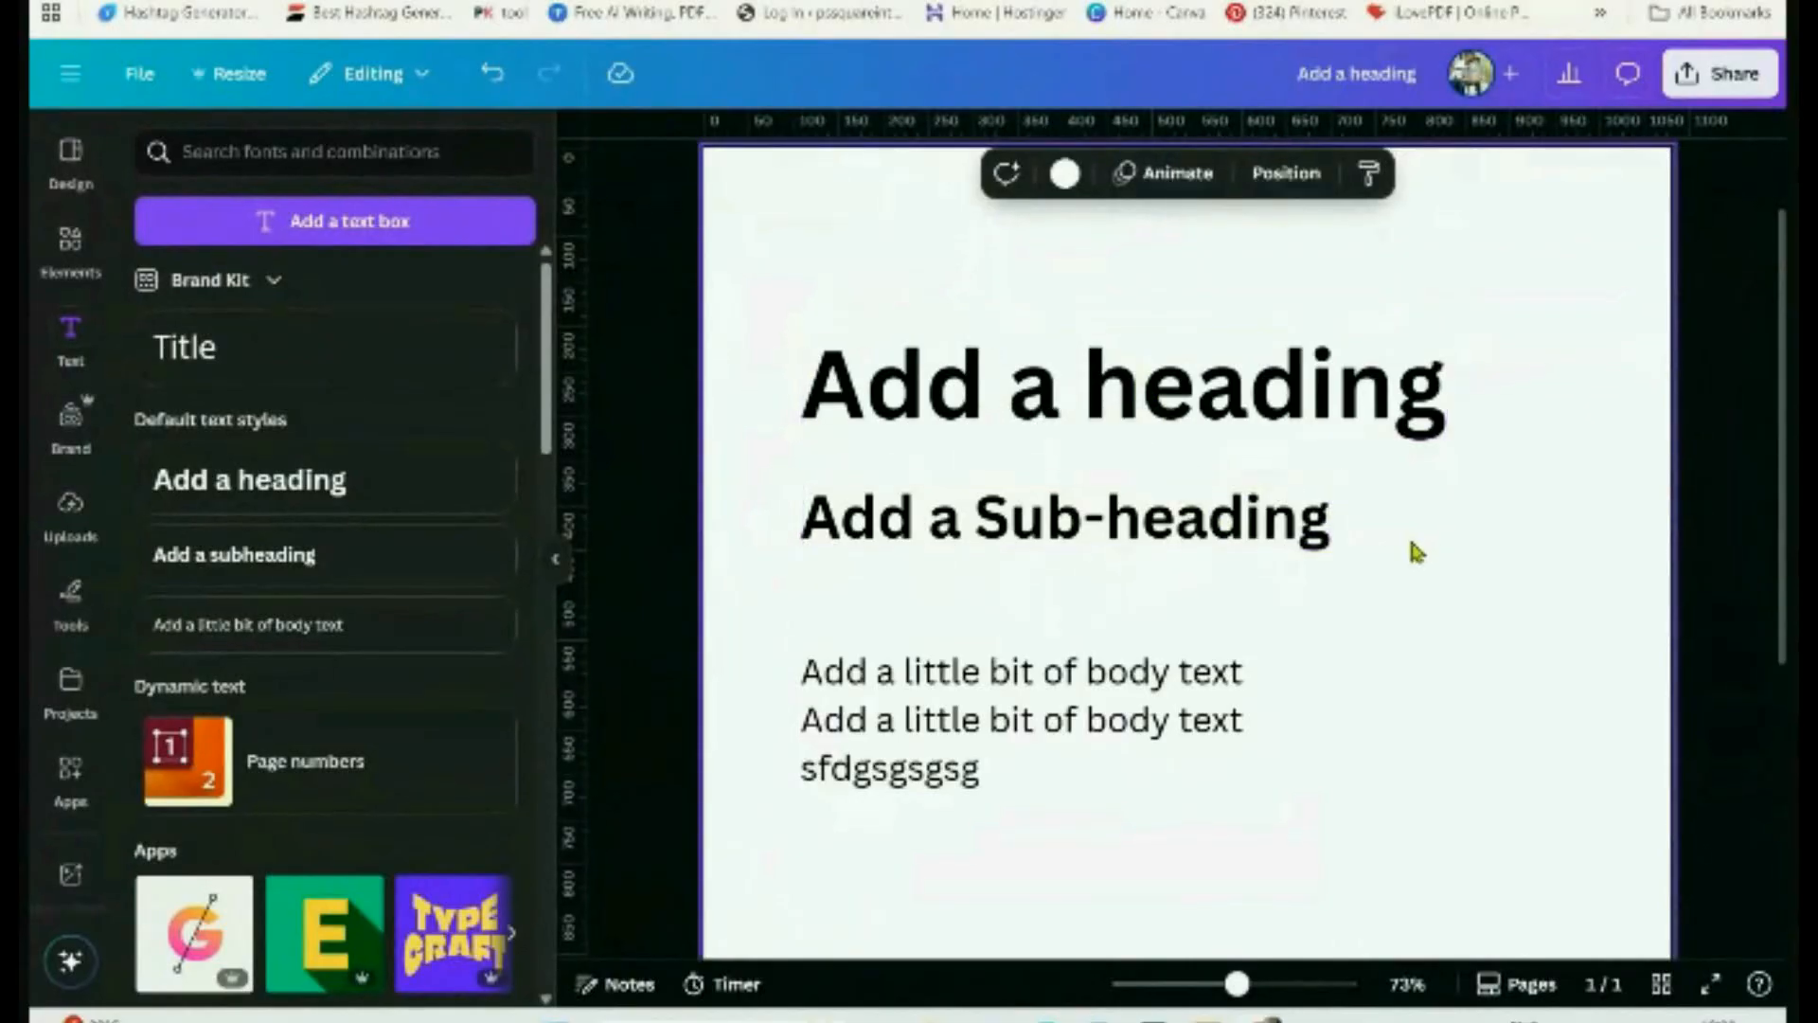
click(1285, 525)
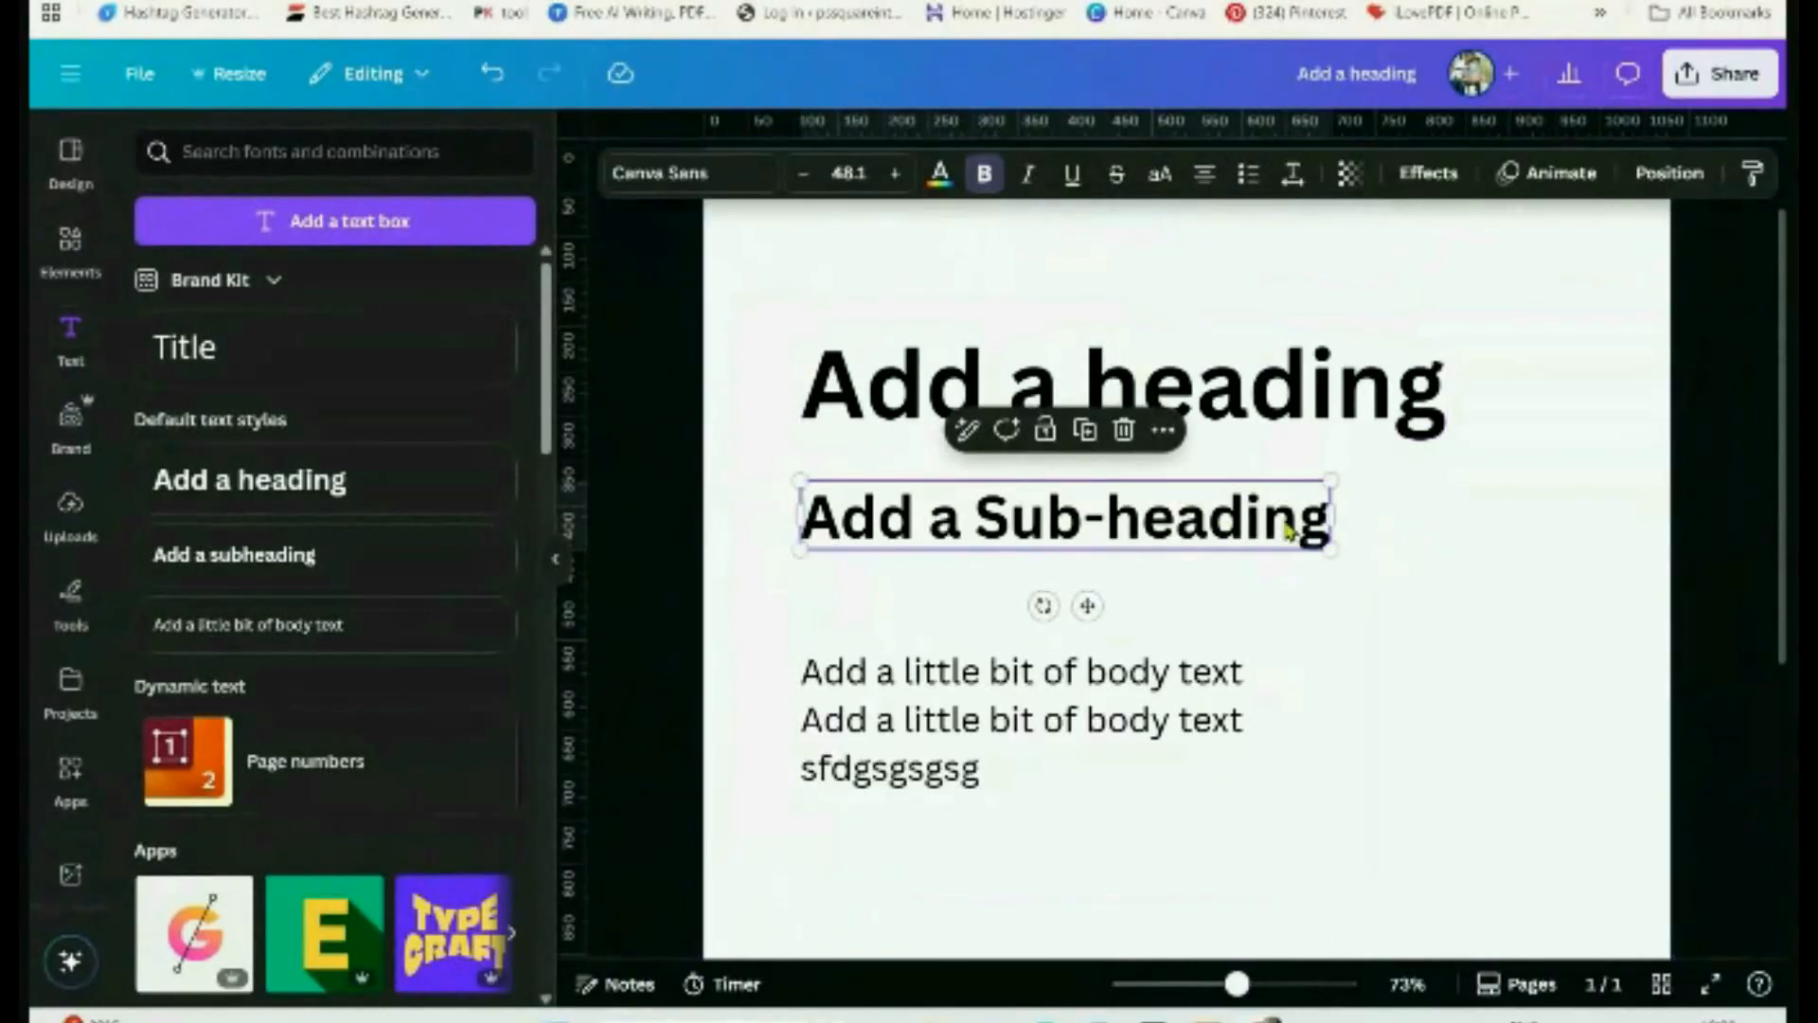
drag(1285, 526, 1282, 520)
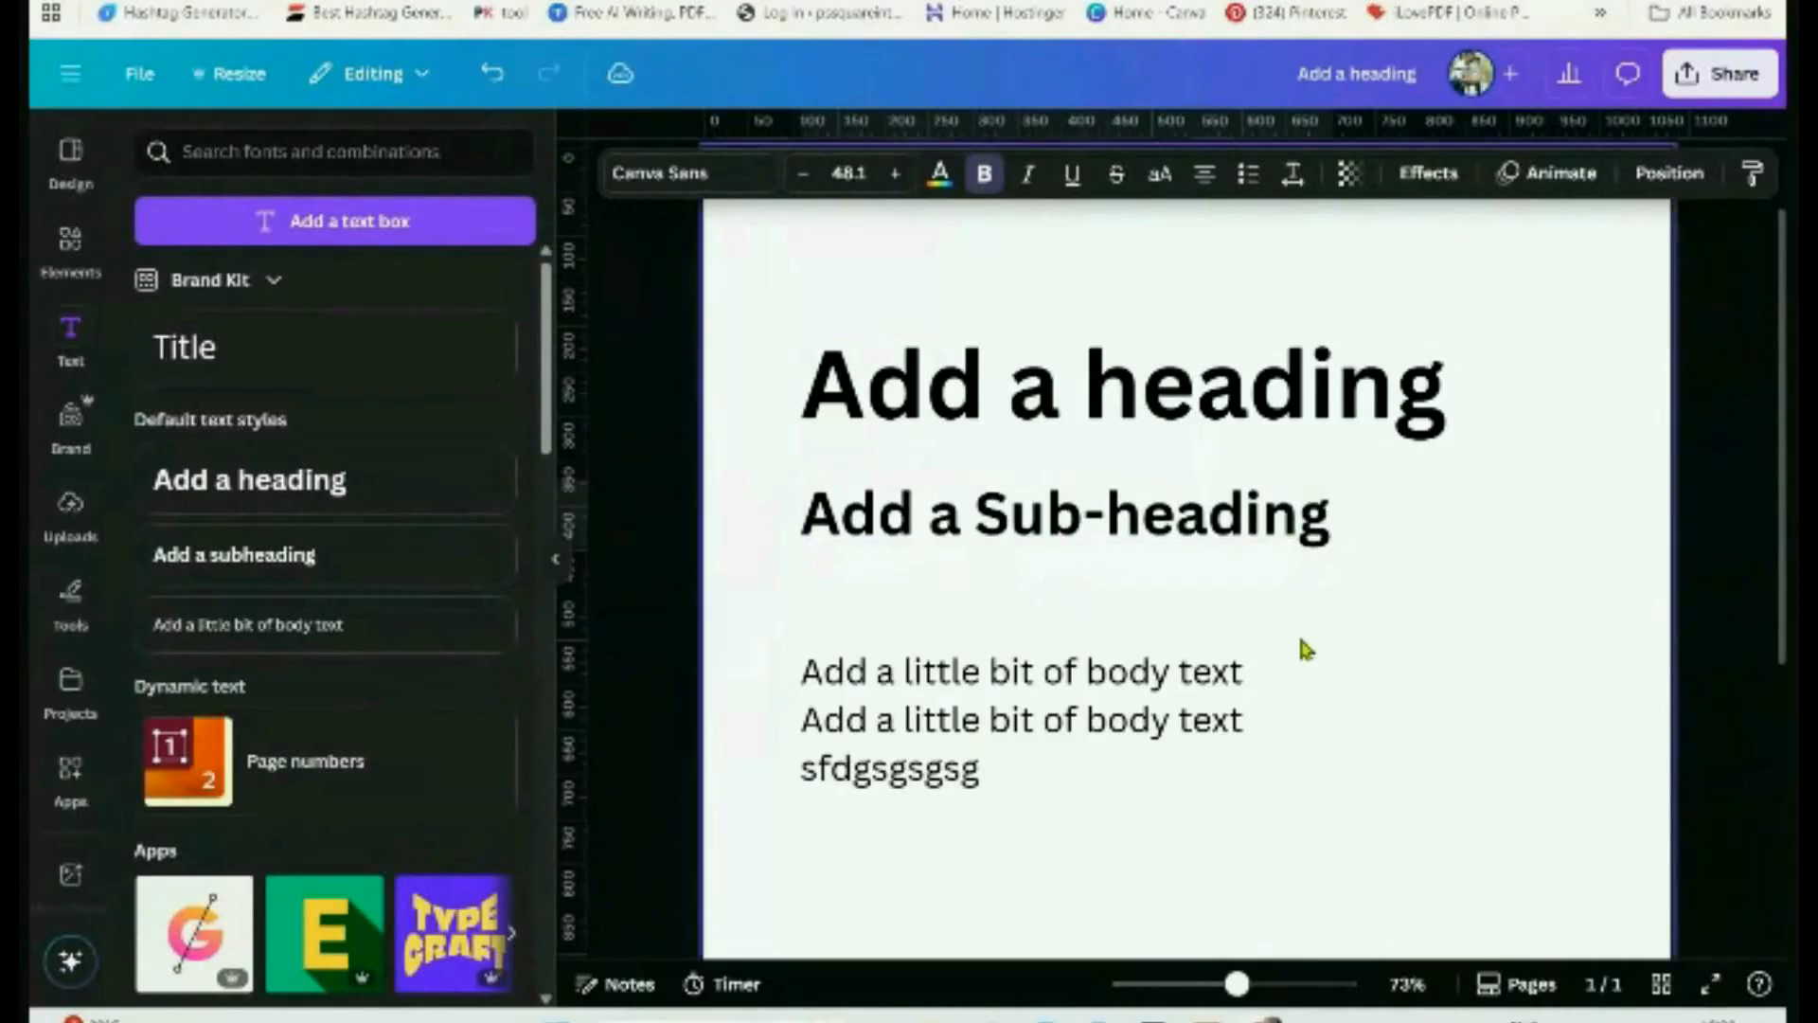
Nudge the sub-heading up until it sits 40 px below the heading, checking the spacing between them
key(alt)
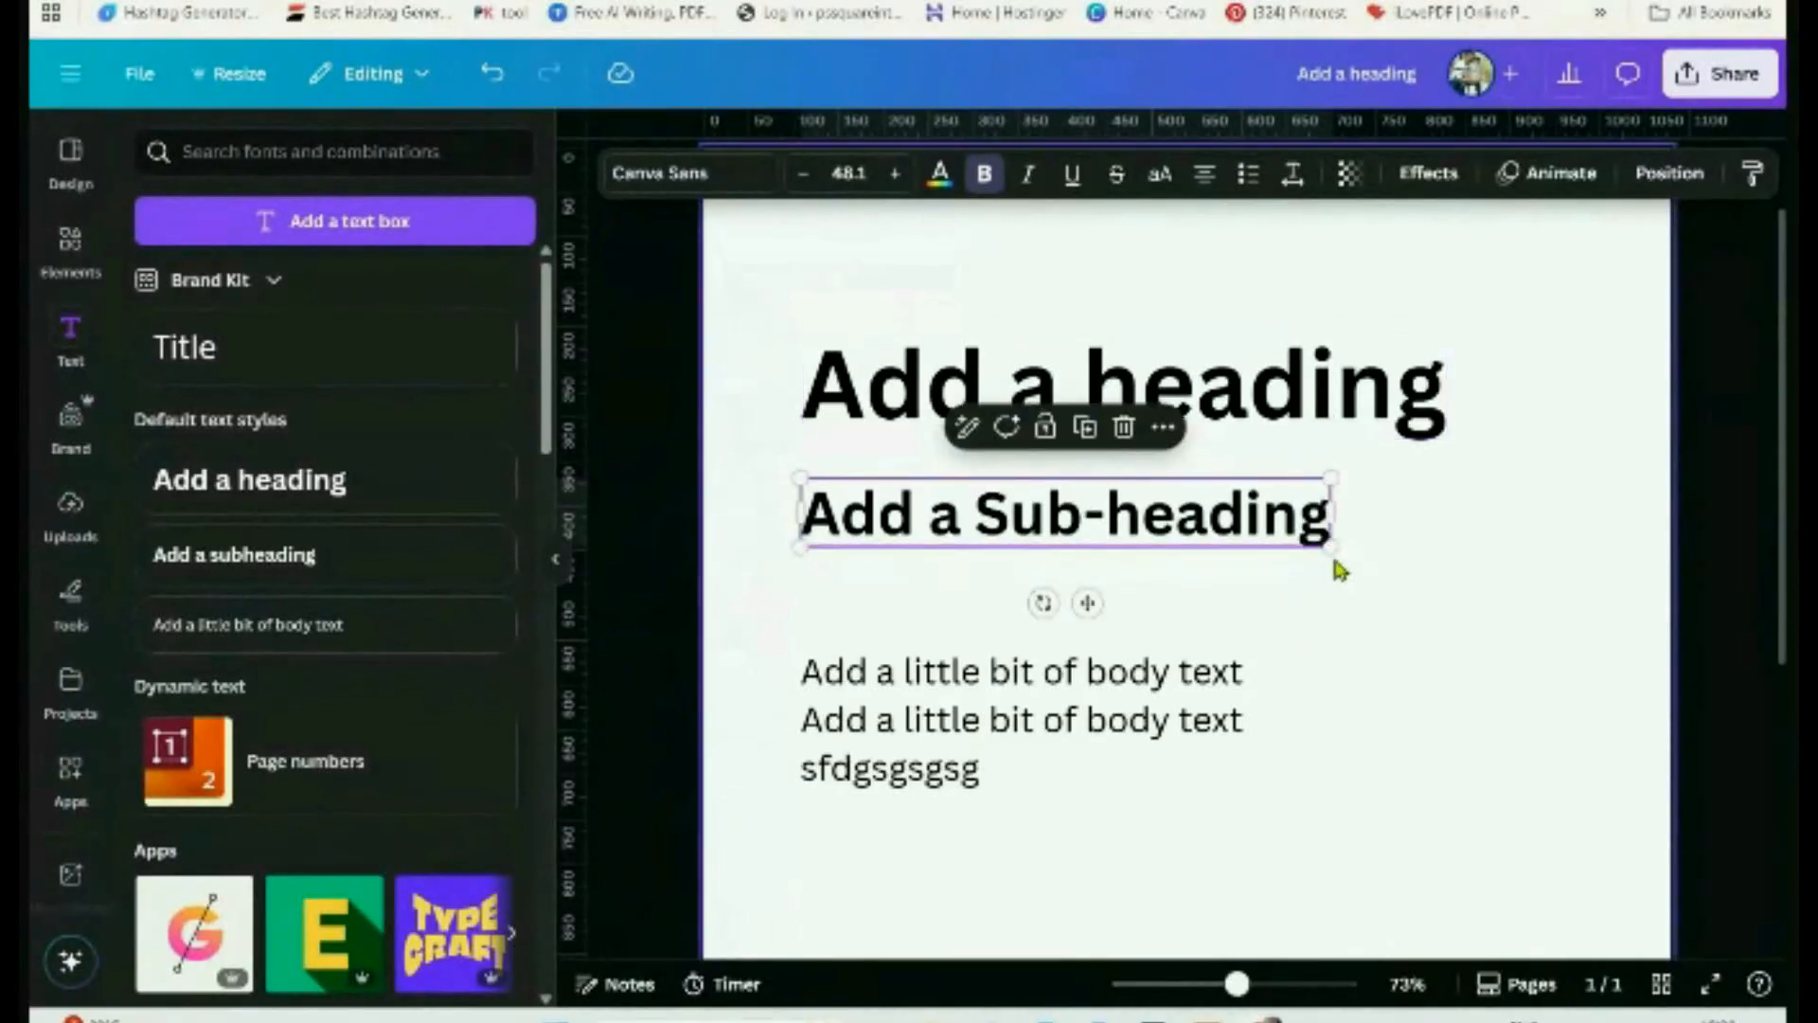
click(1335, 566)
click(1324, 526)
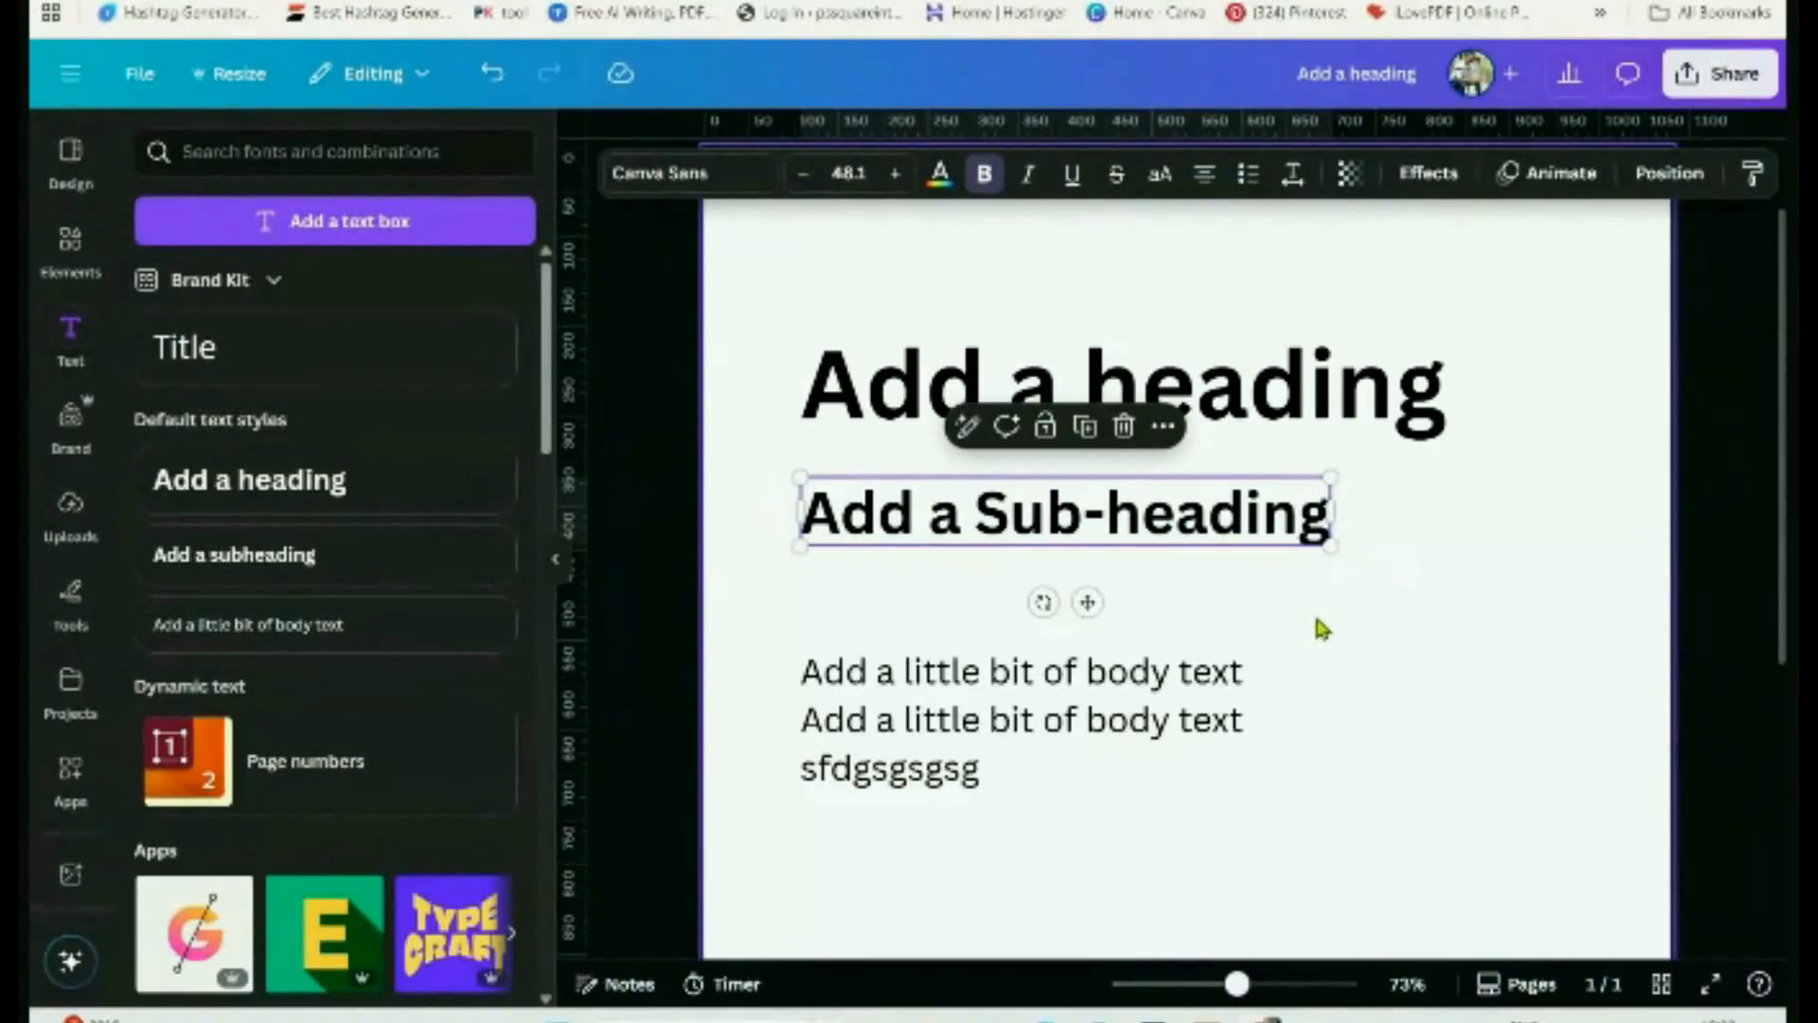
key(alt)
click(1354, 651)
click(1288, 538)
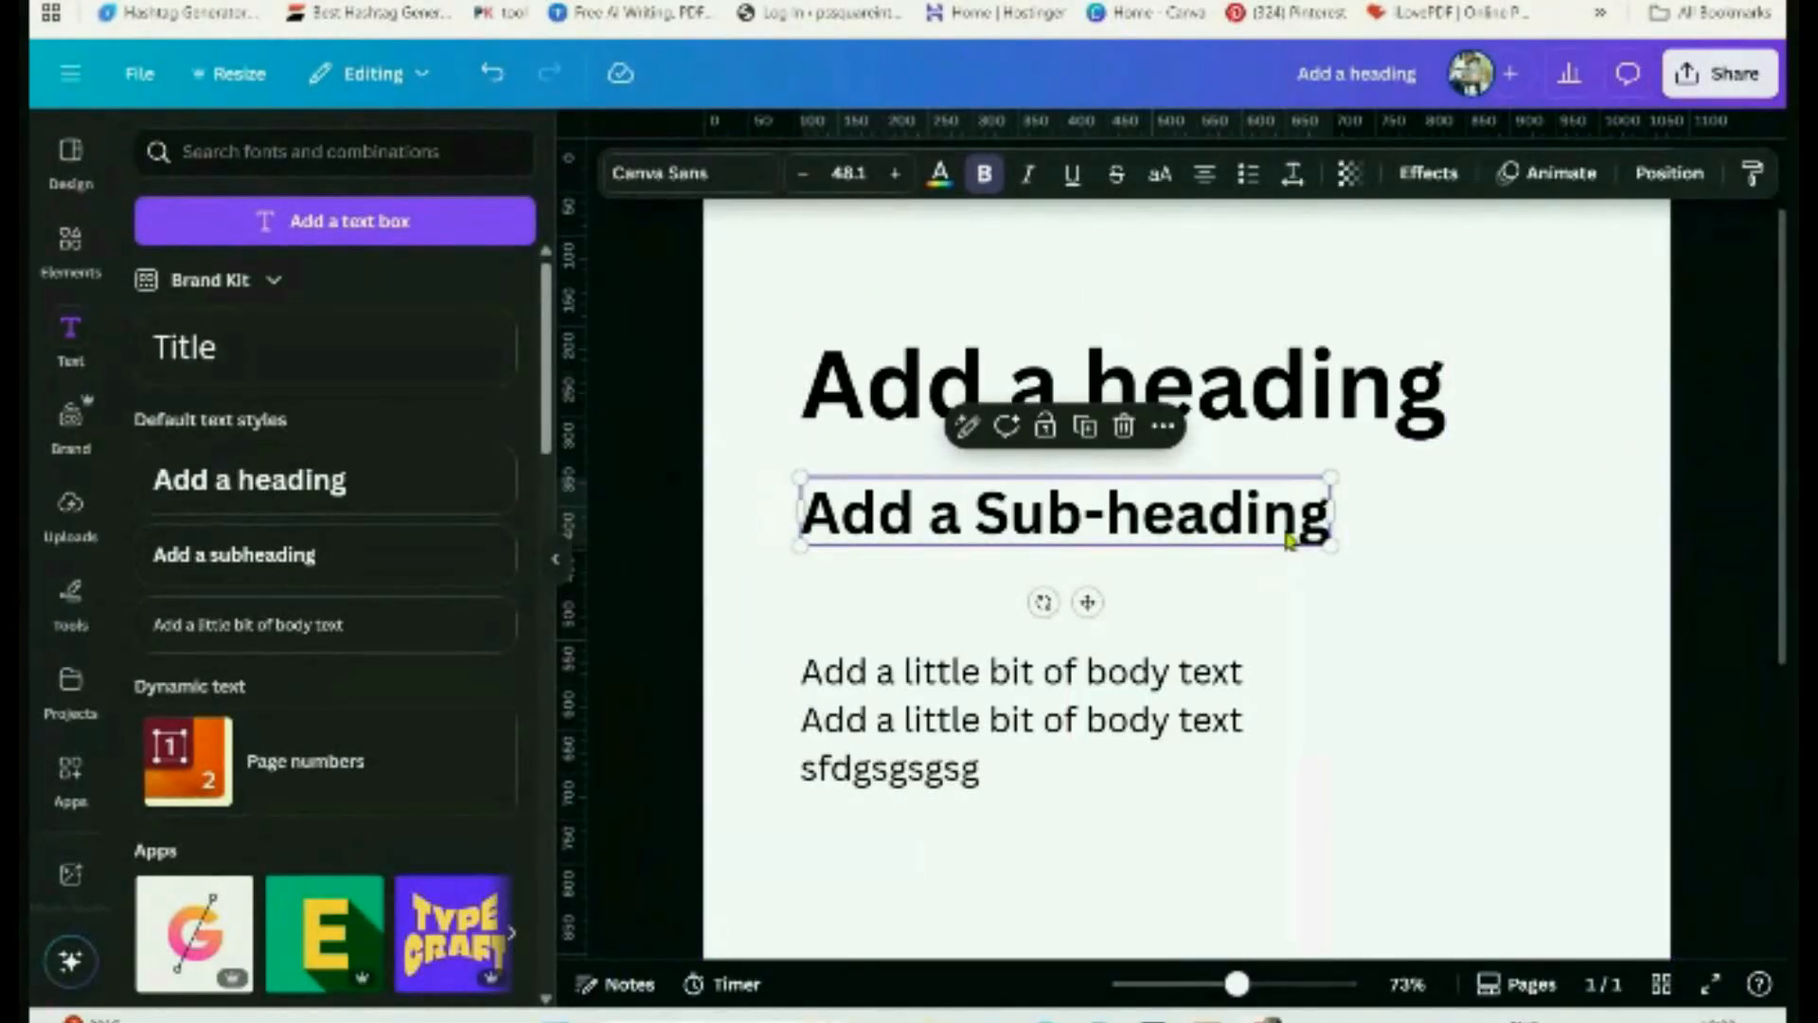
click(1465, 698)
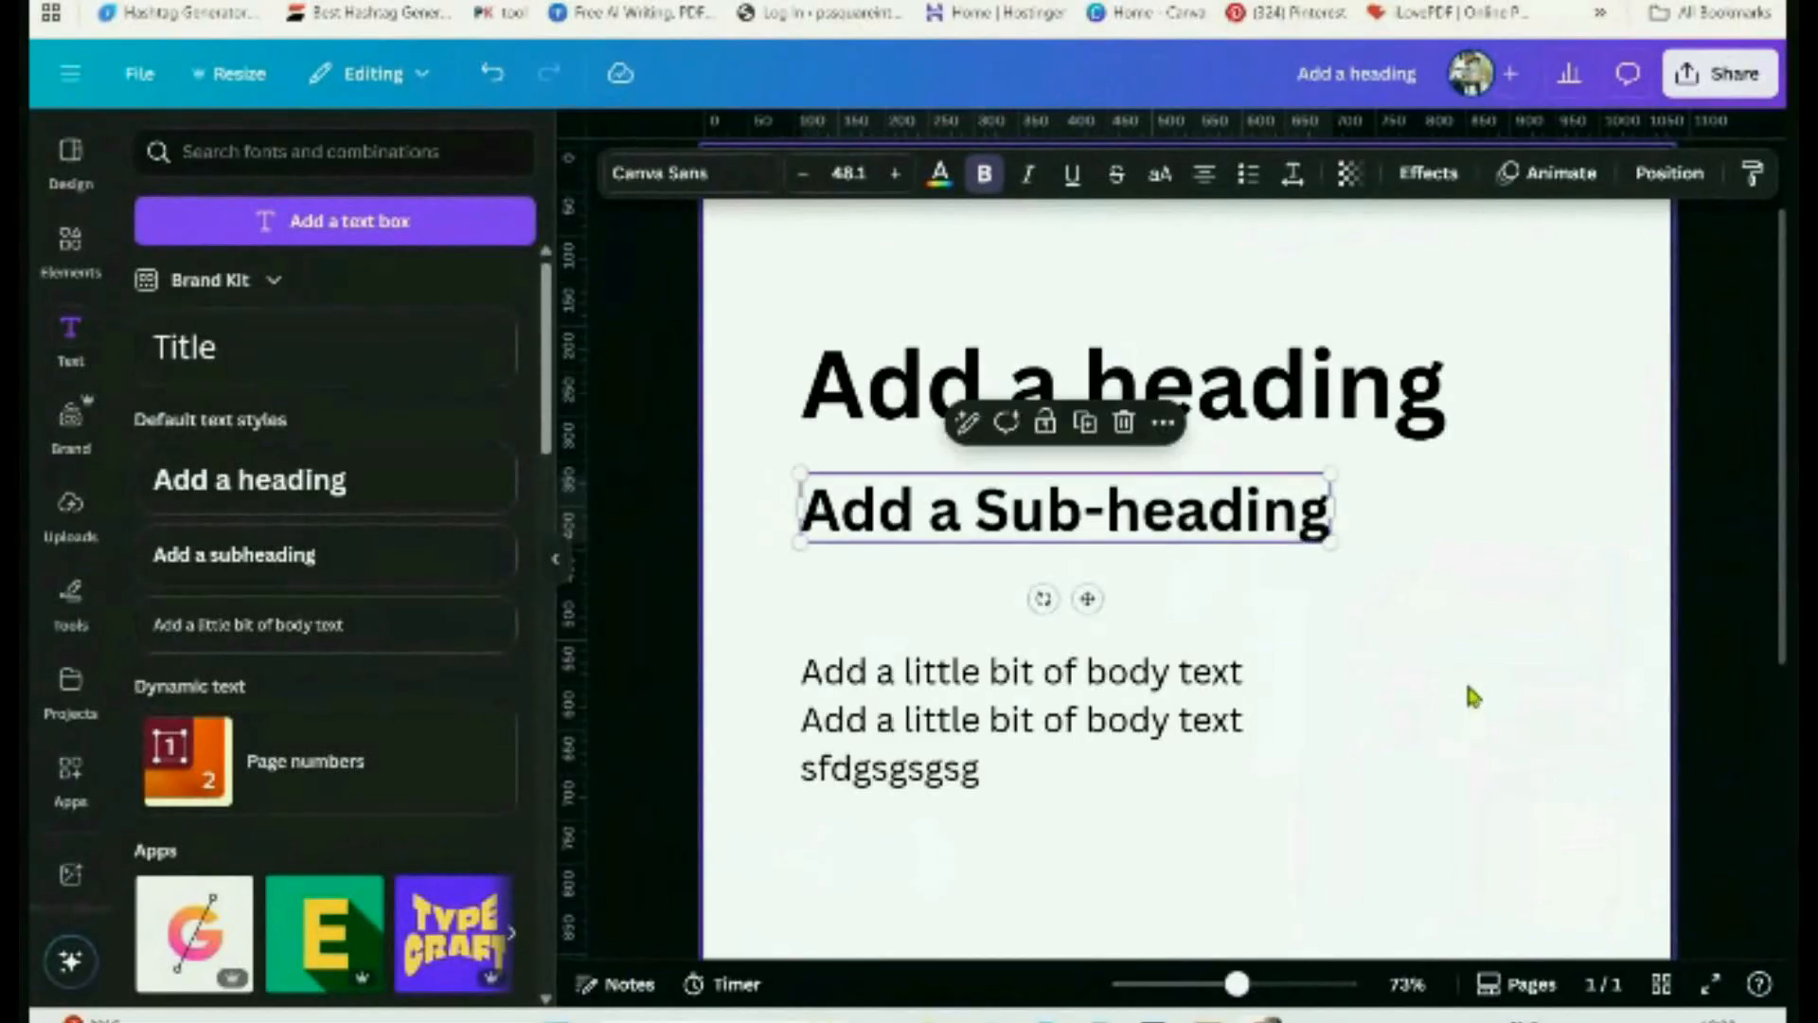
key(alt)
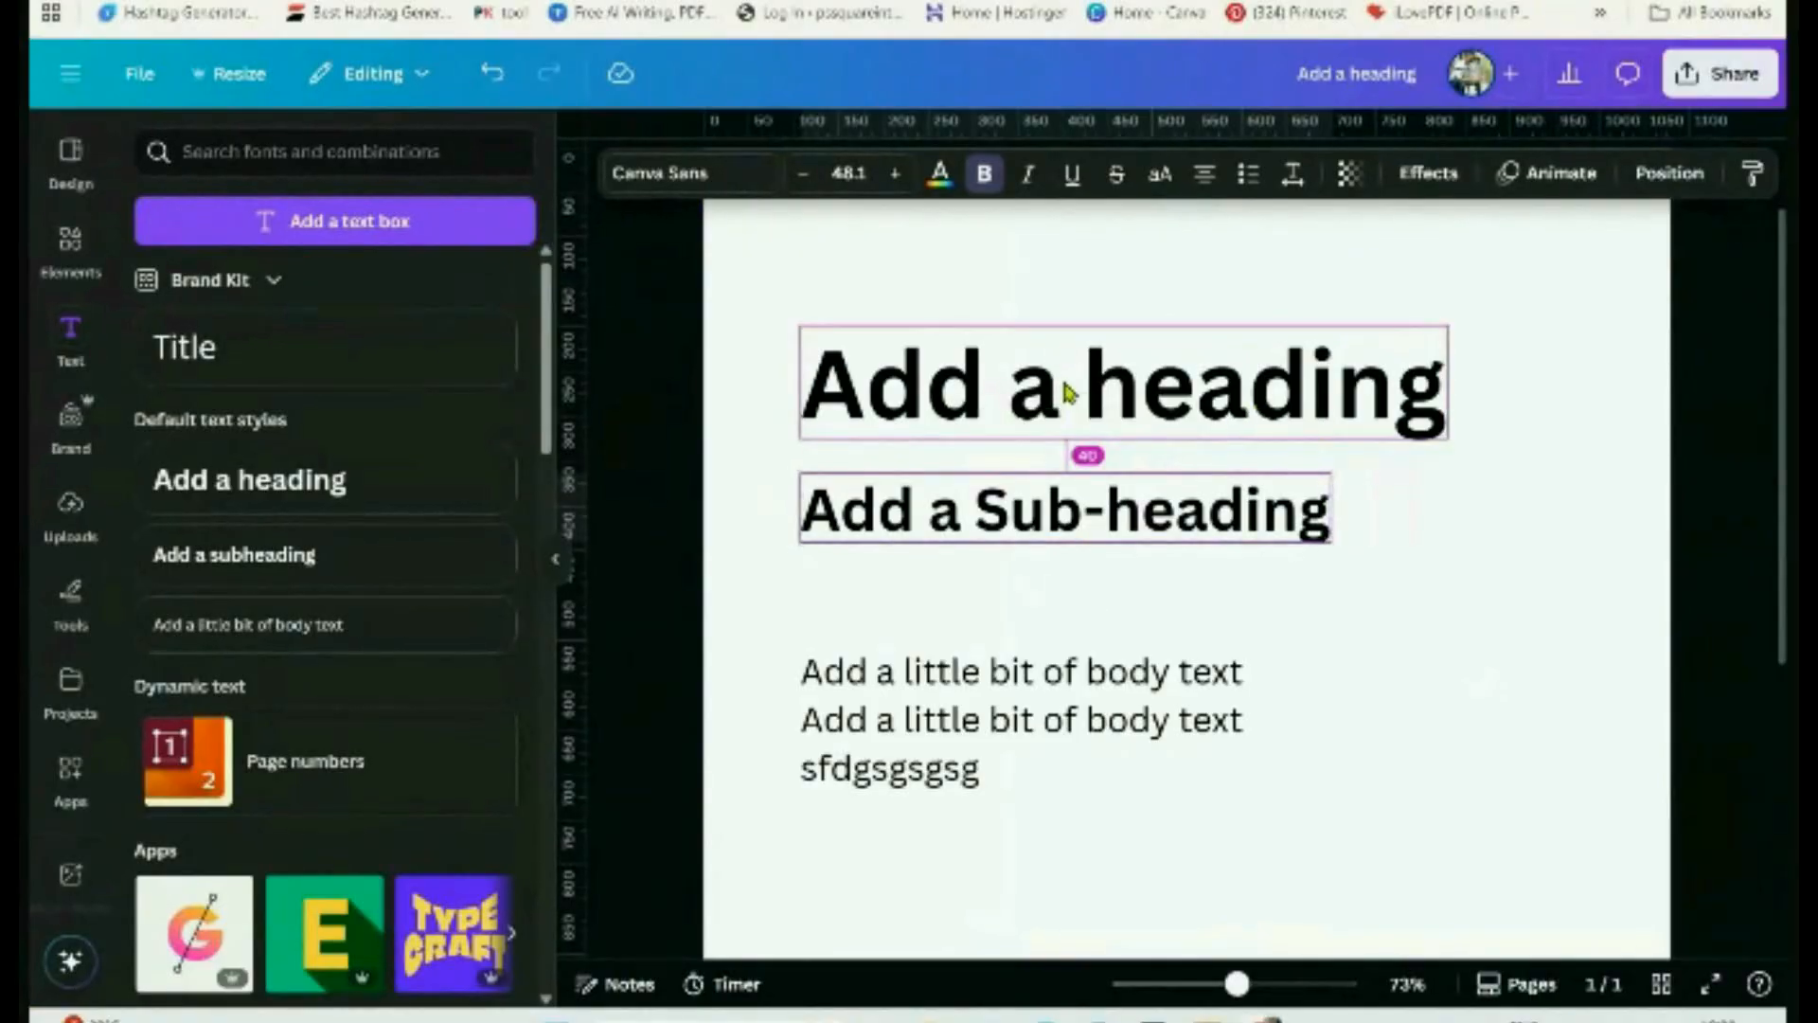
Try sub-heading gaps of 43 and 69 px below the heading, then settle it closer to the heading than to the body text
click(1368, 640)
click(1274, 536)
drag(1250, 511, 1252, 528)
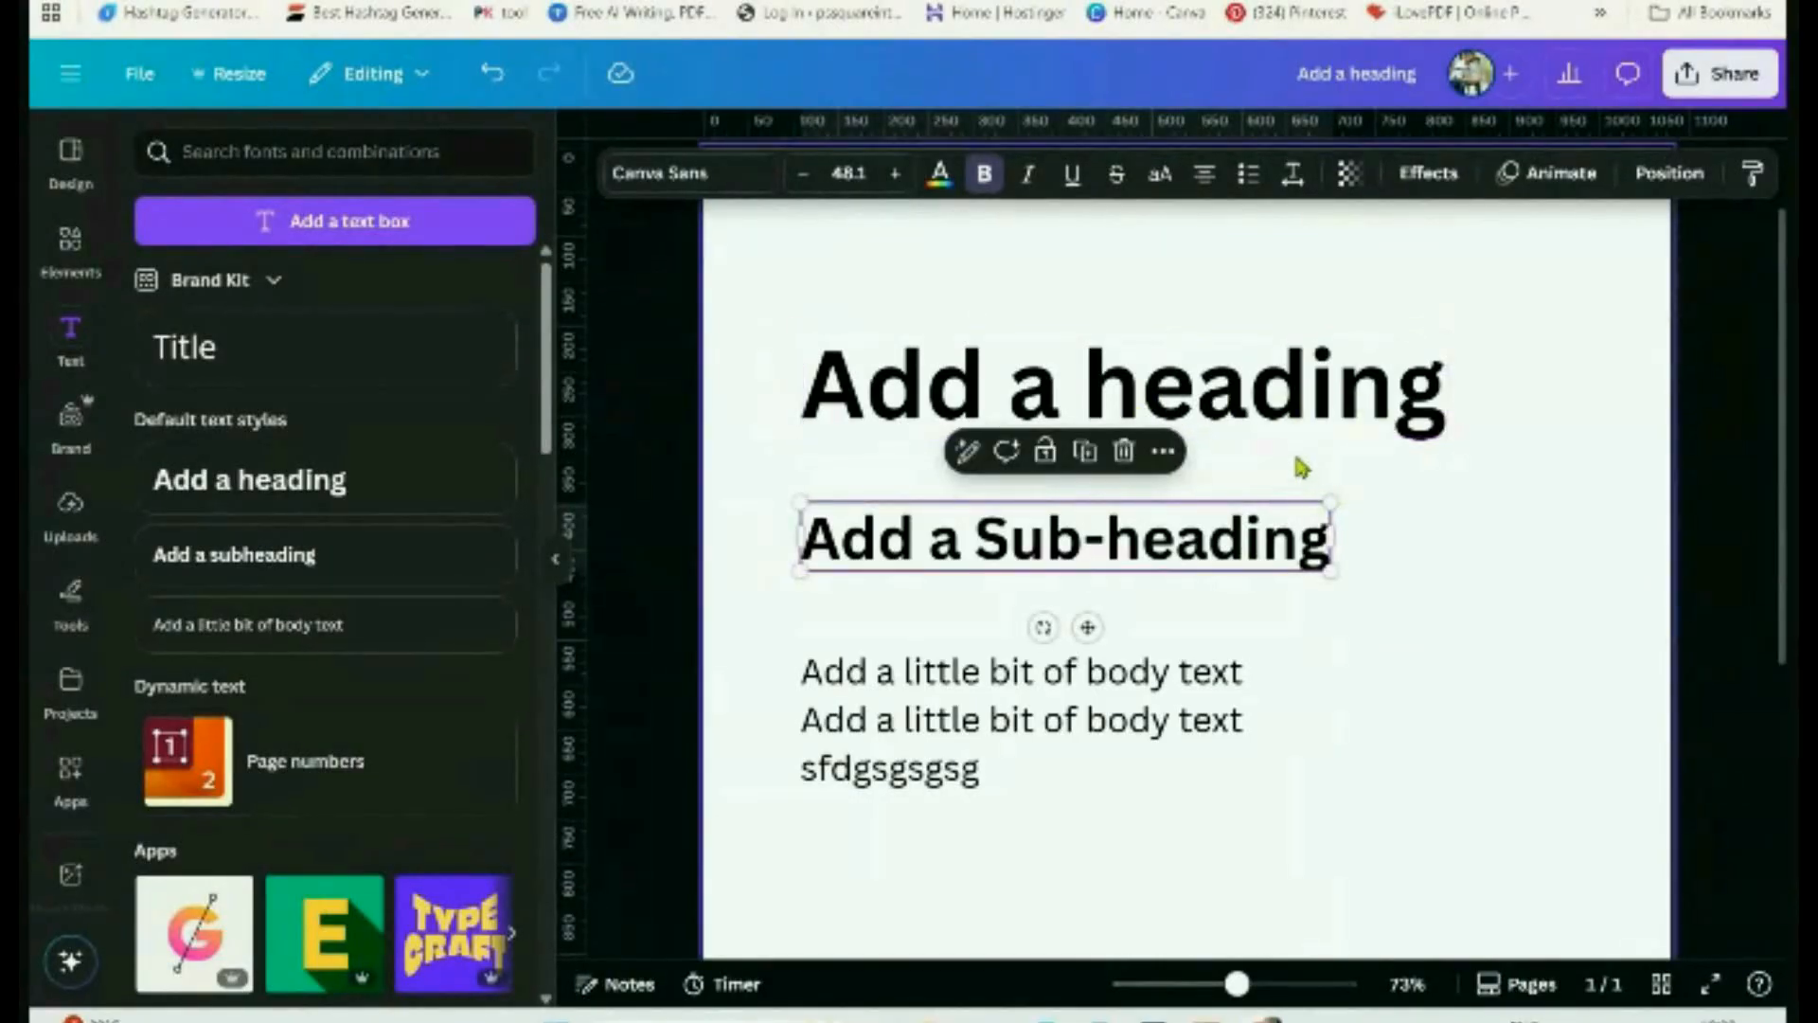
drag(1290, 559, 1286, 534)
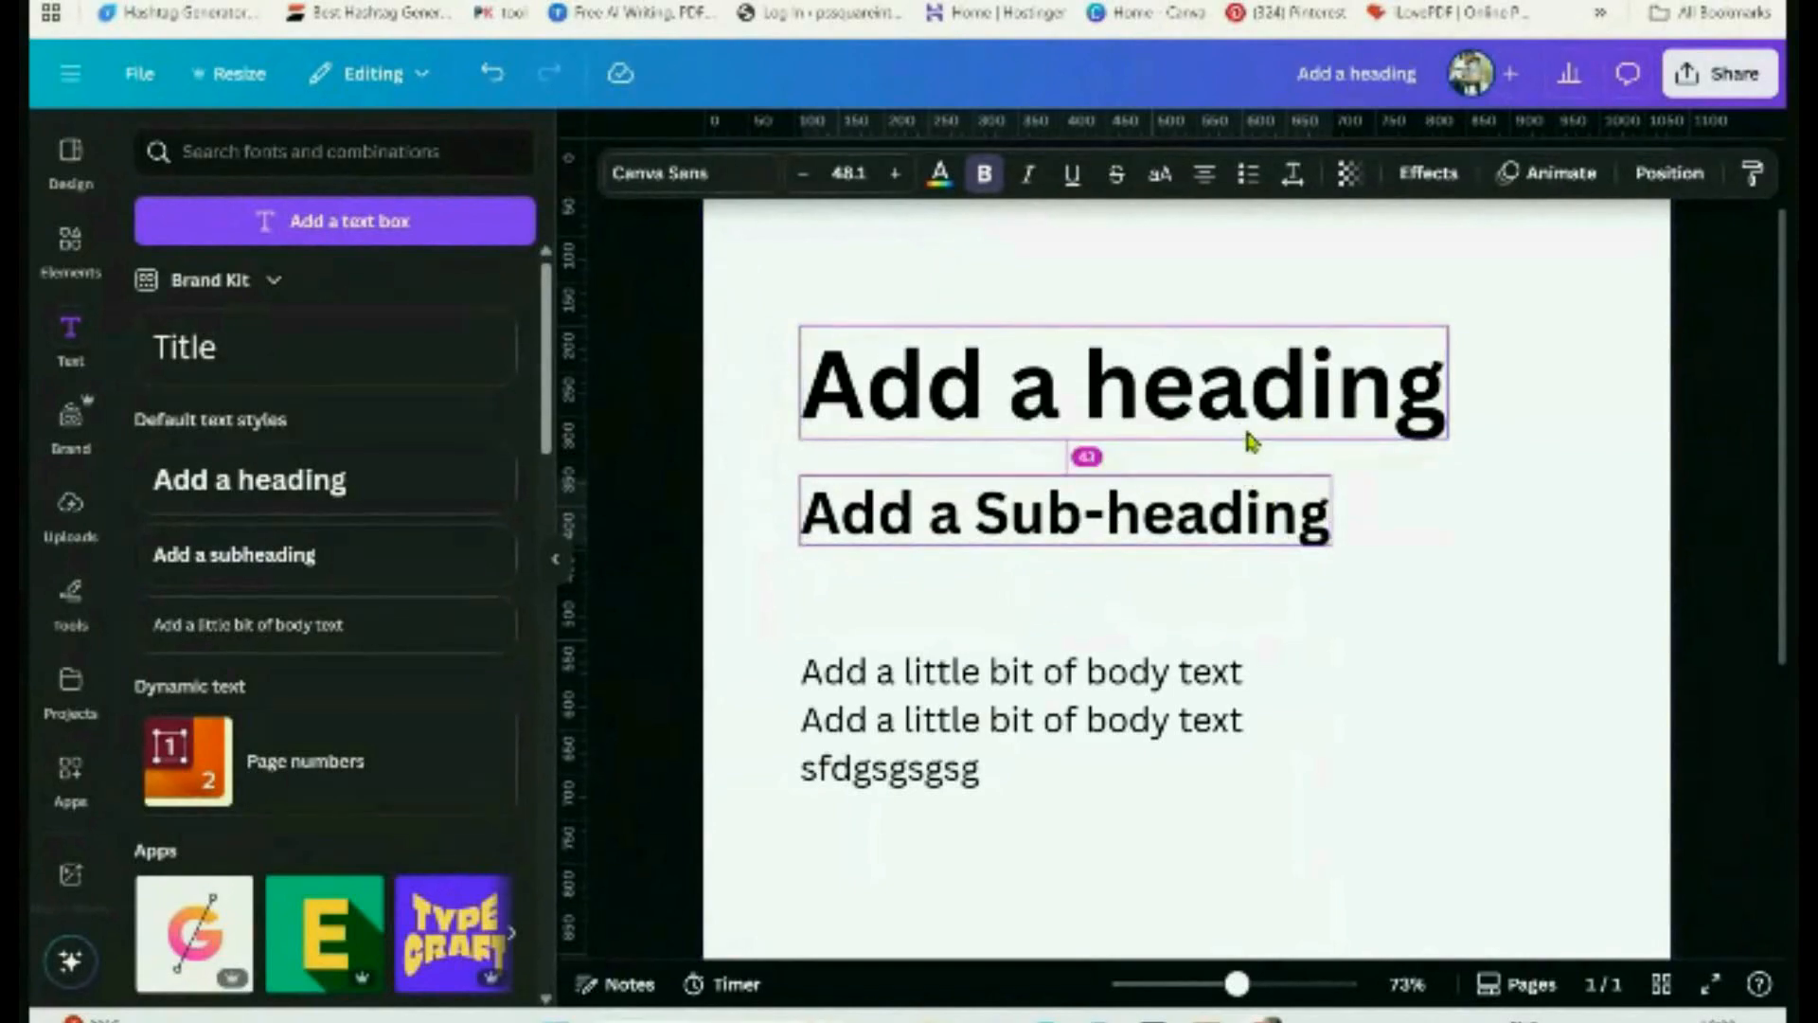
drag(1278, 516, 1273, 538)
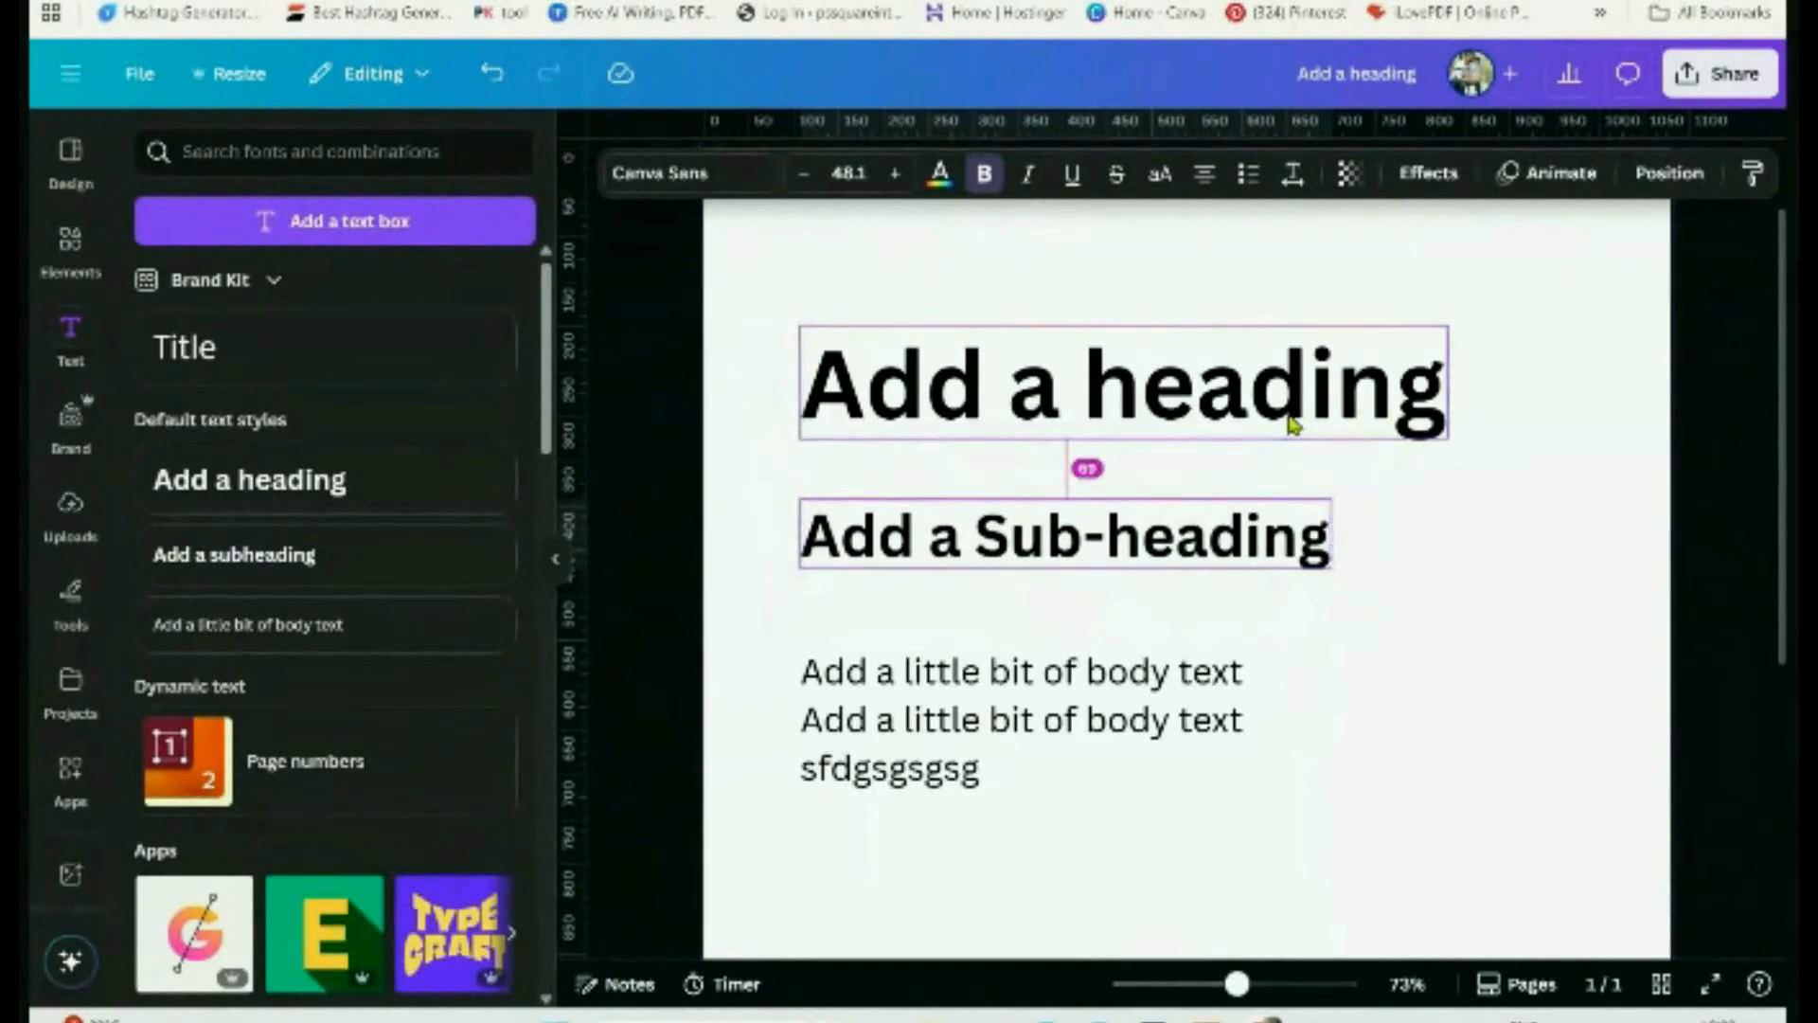
click(1434, 729)
drag(1189, 535, 1175, 515)
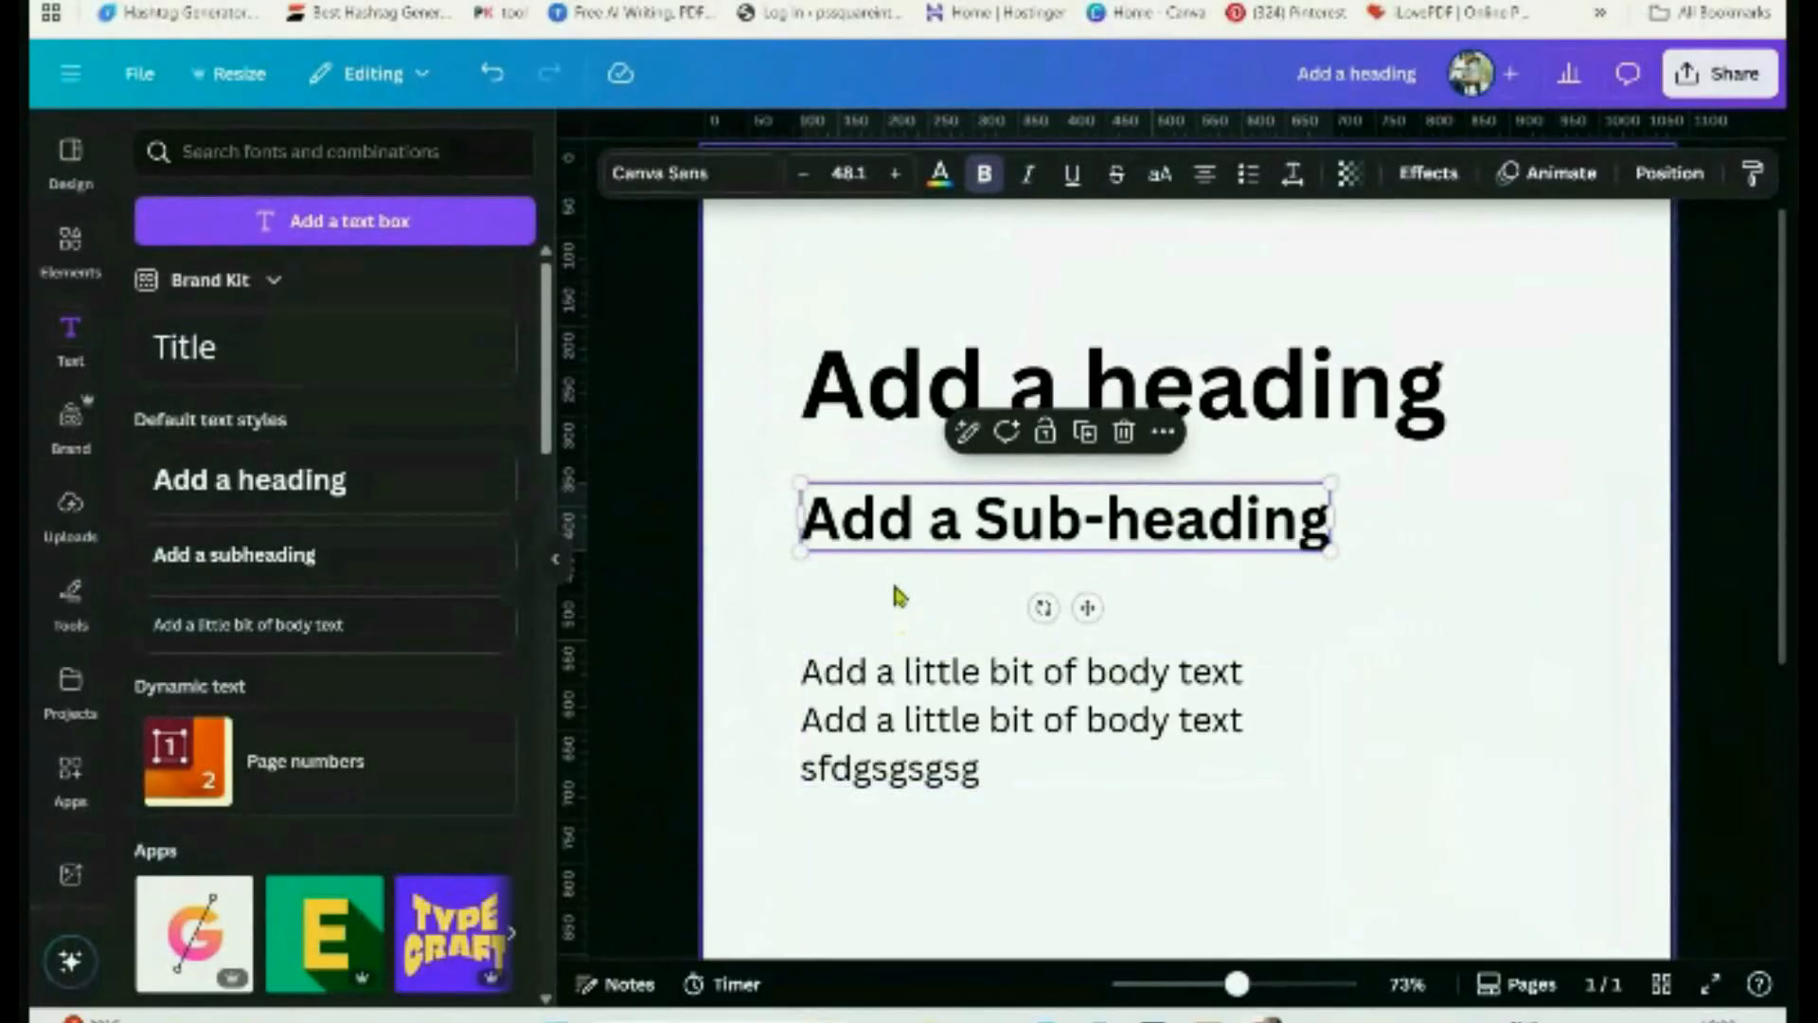
Examine the left alignment and hierarchy of the heading, sub-heading and body text by selecting each block in turn
click(838, 417)
click(833, 767)
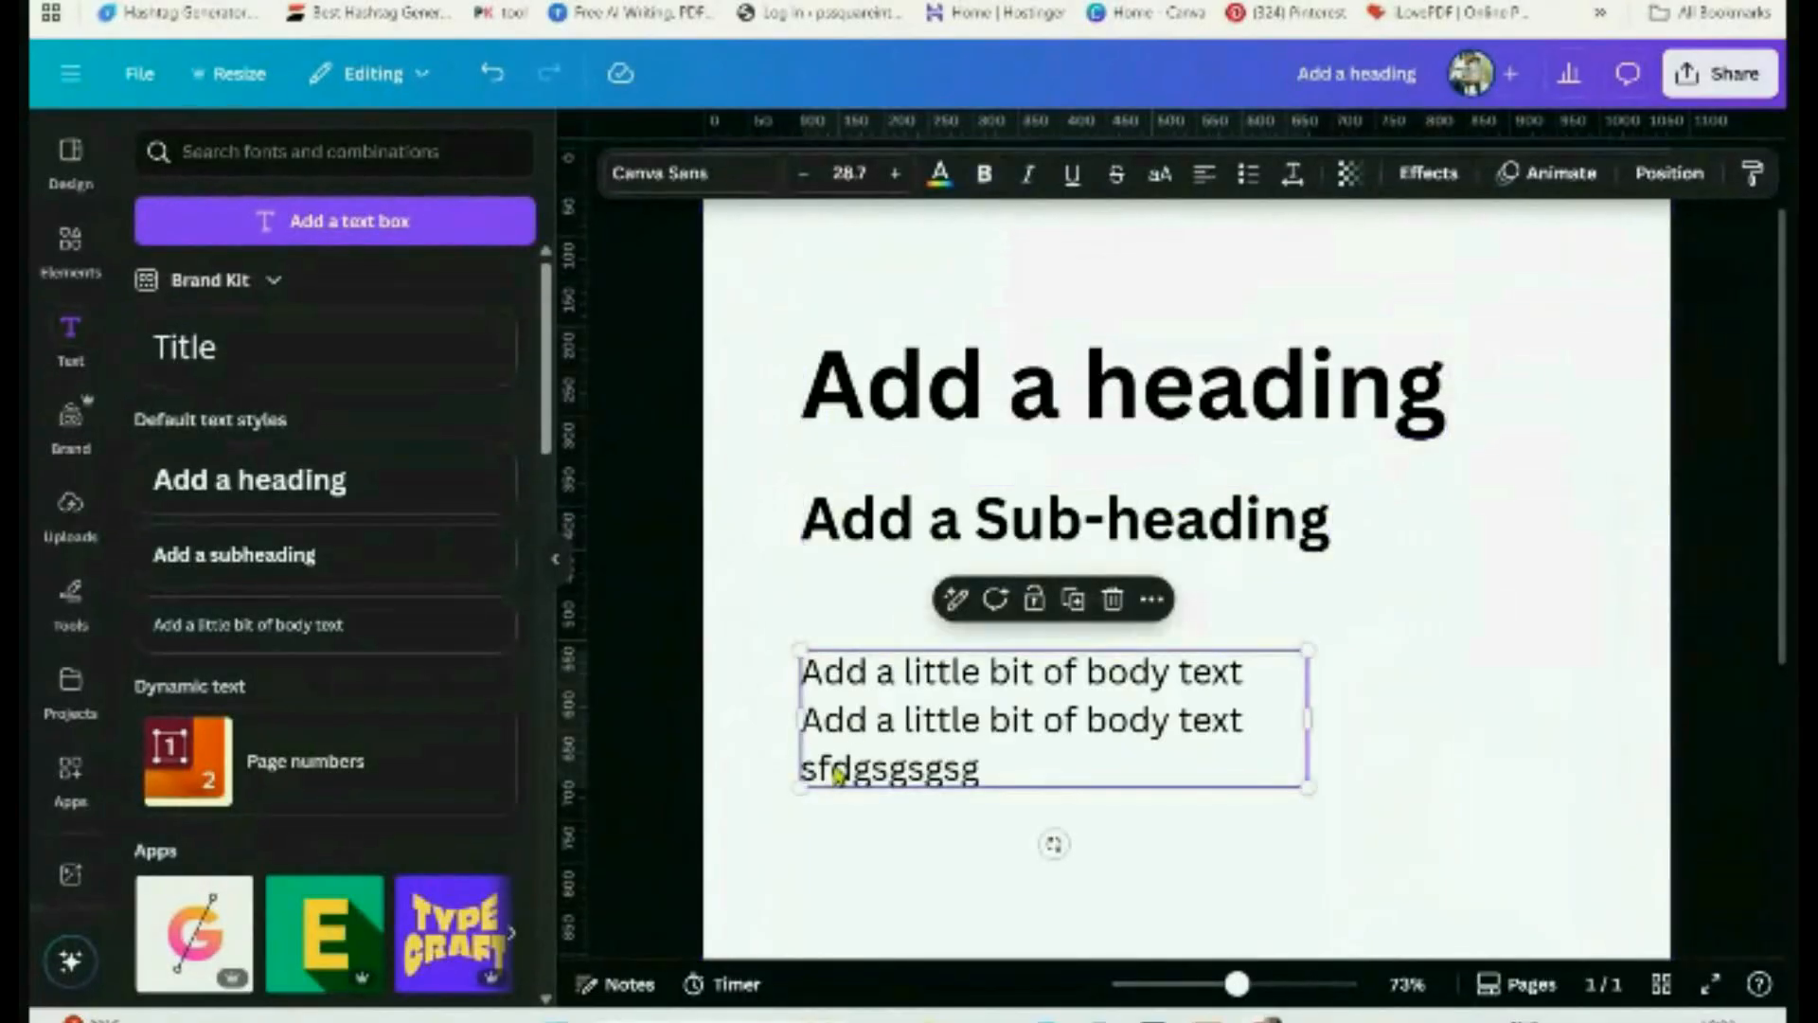
click(856, 525)
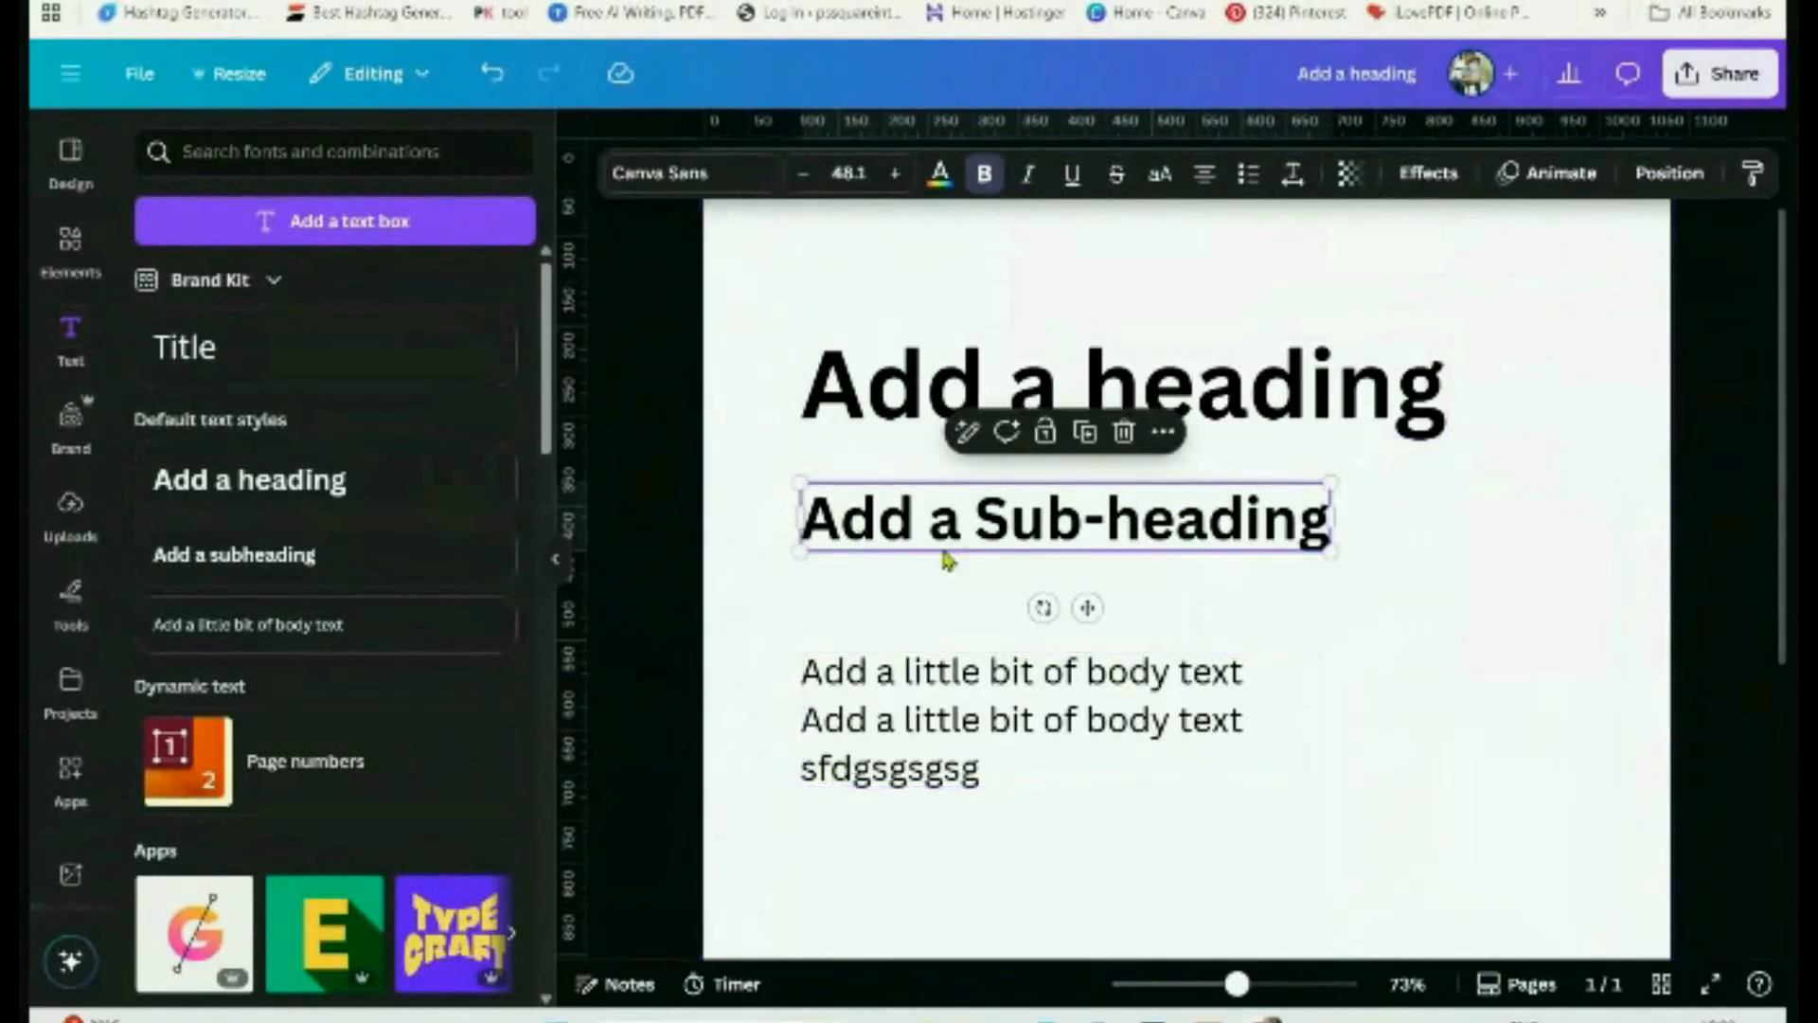
click(1532, 594)
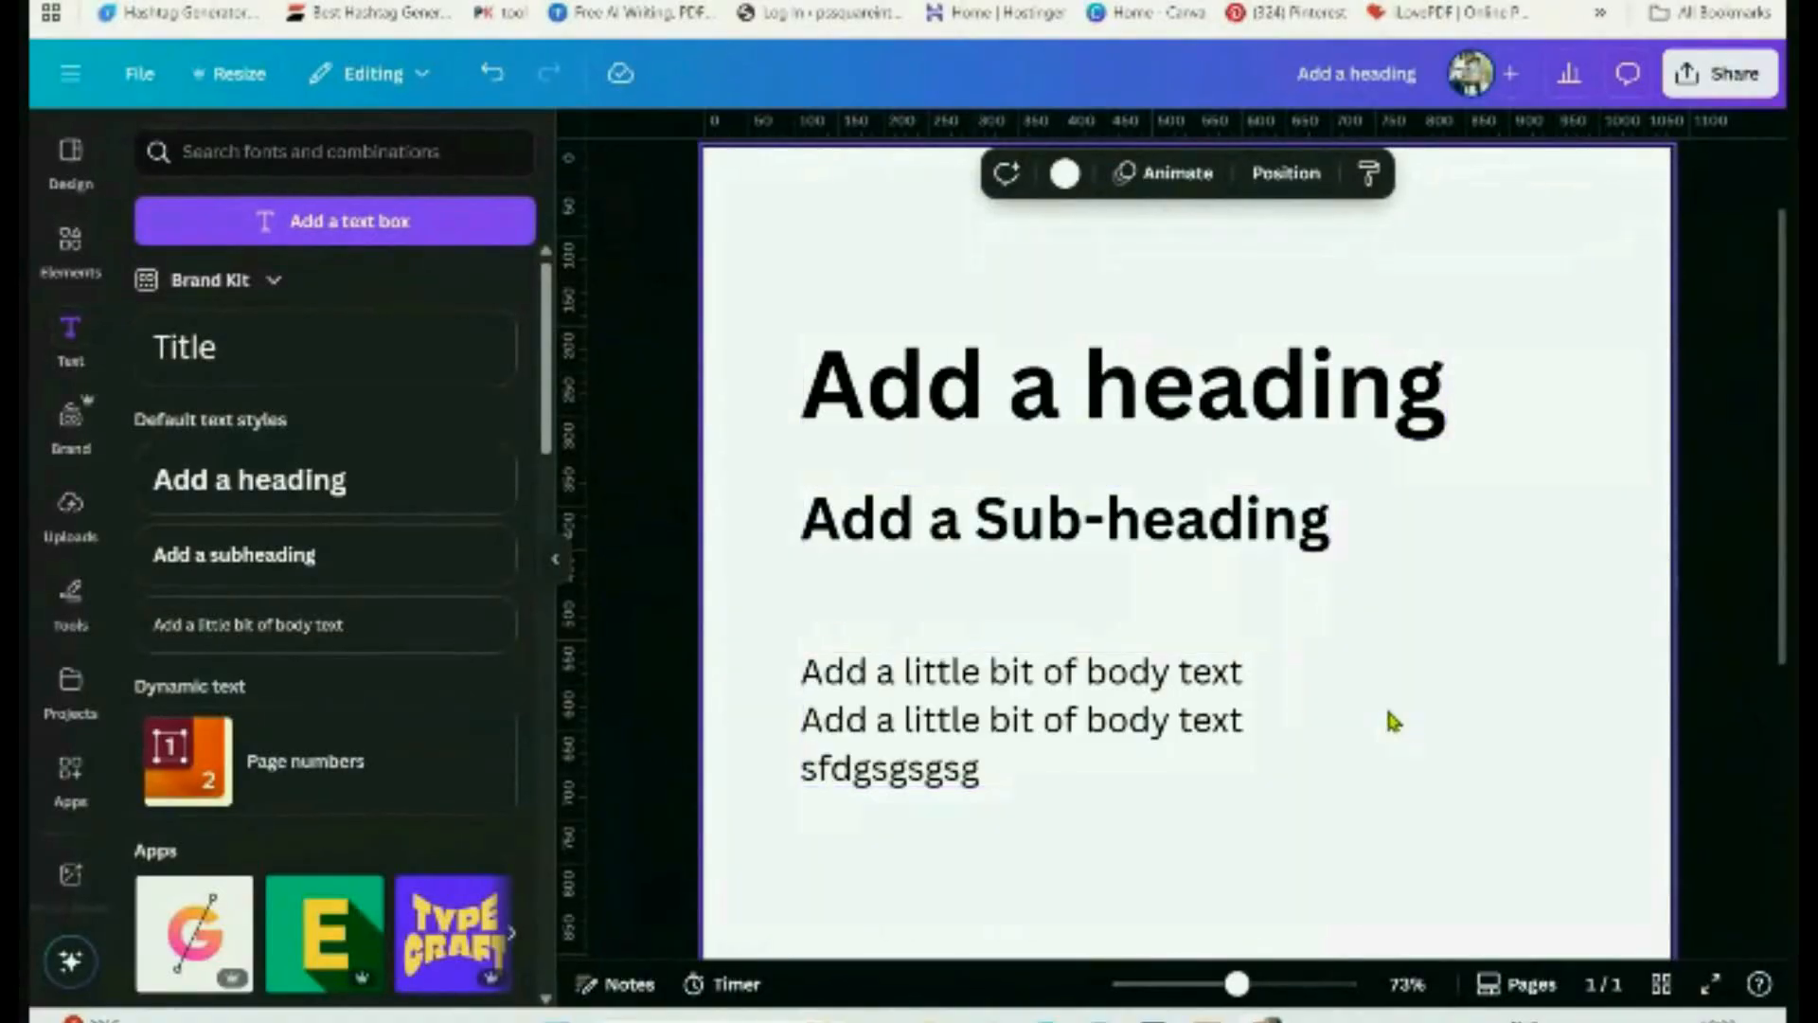
click(901, 418)
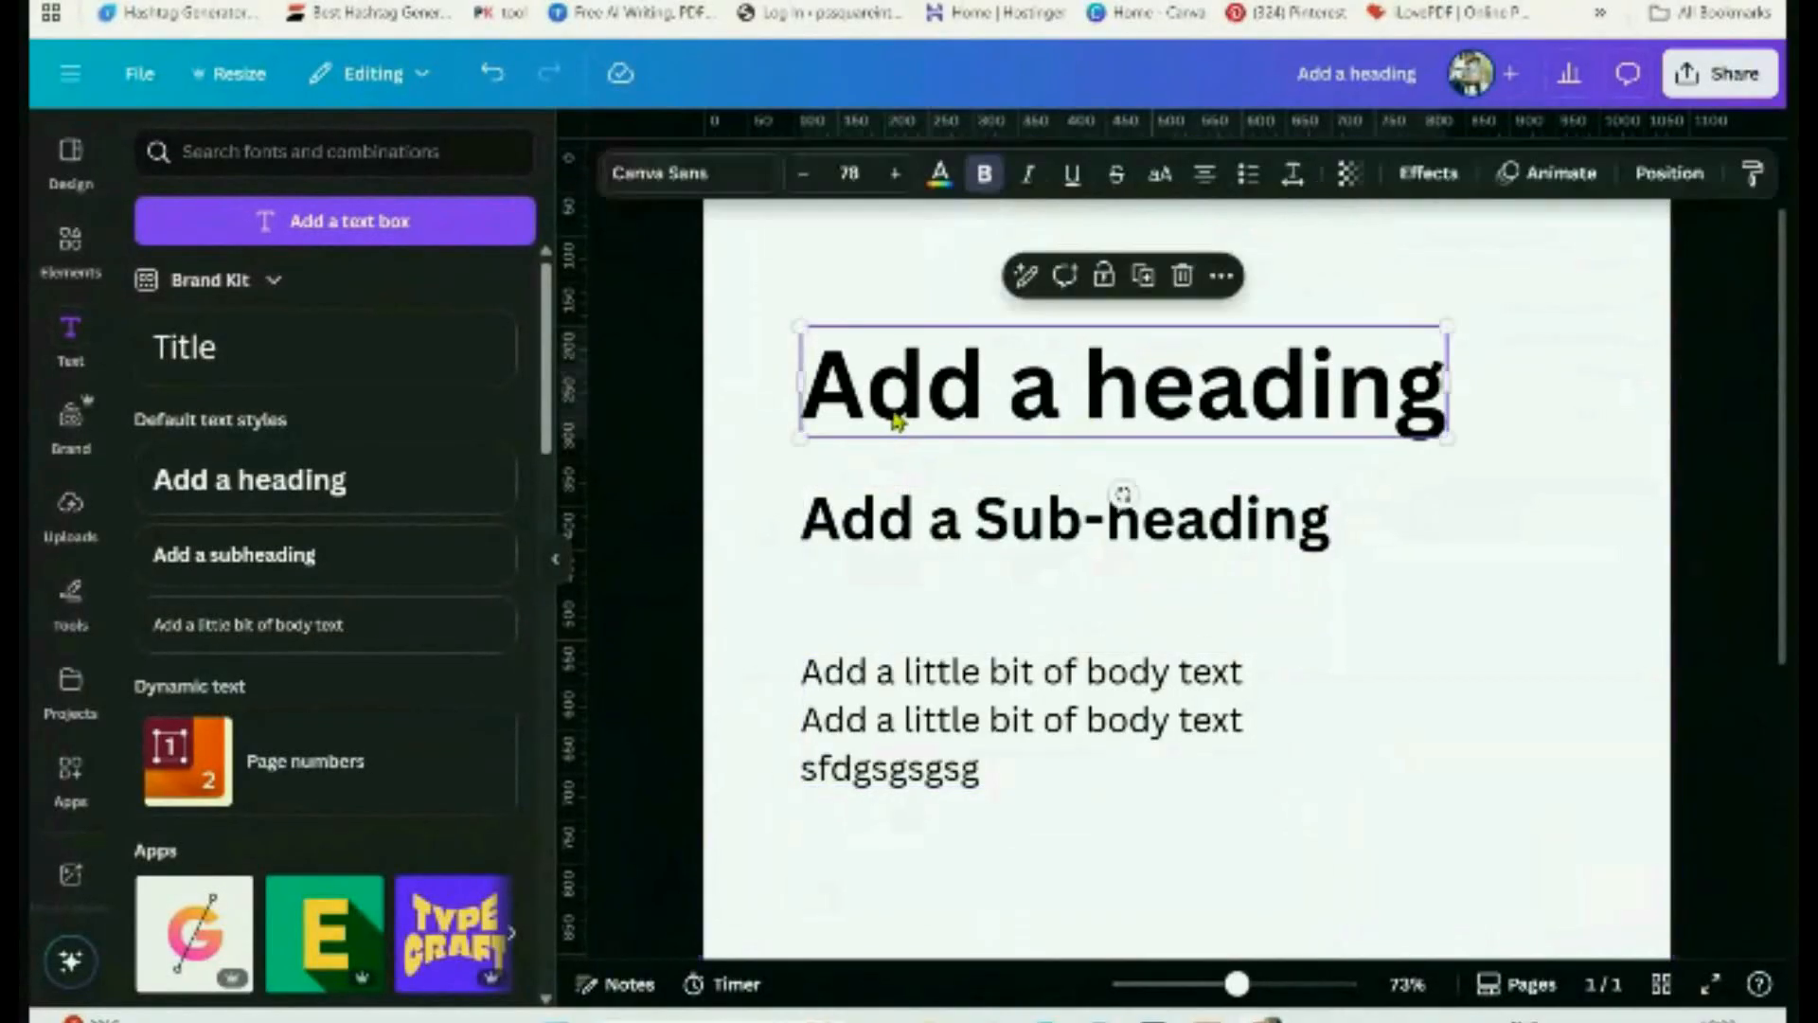
click(925, 700)
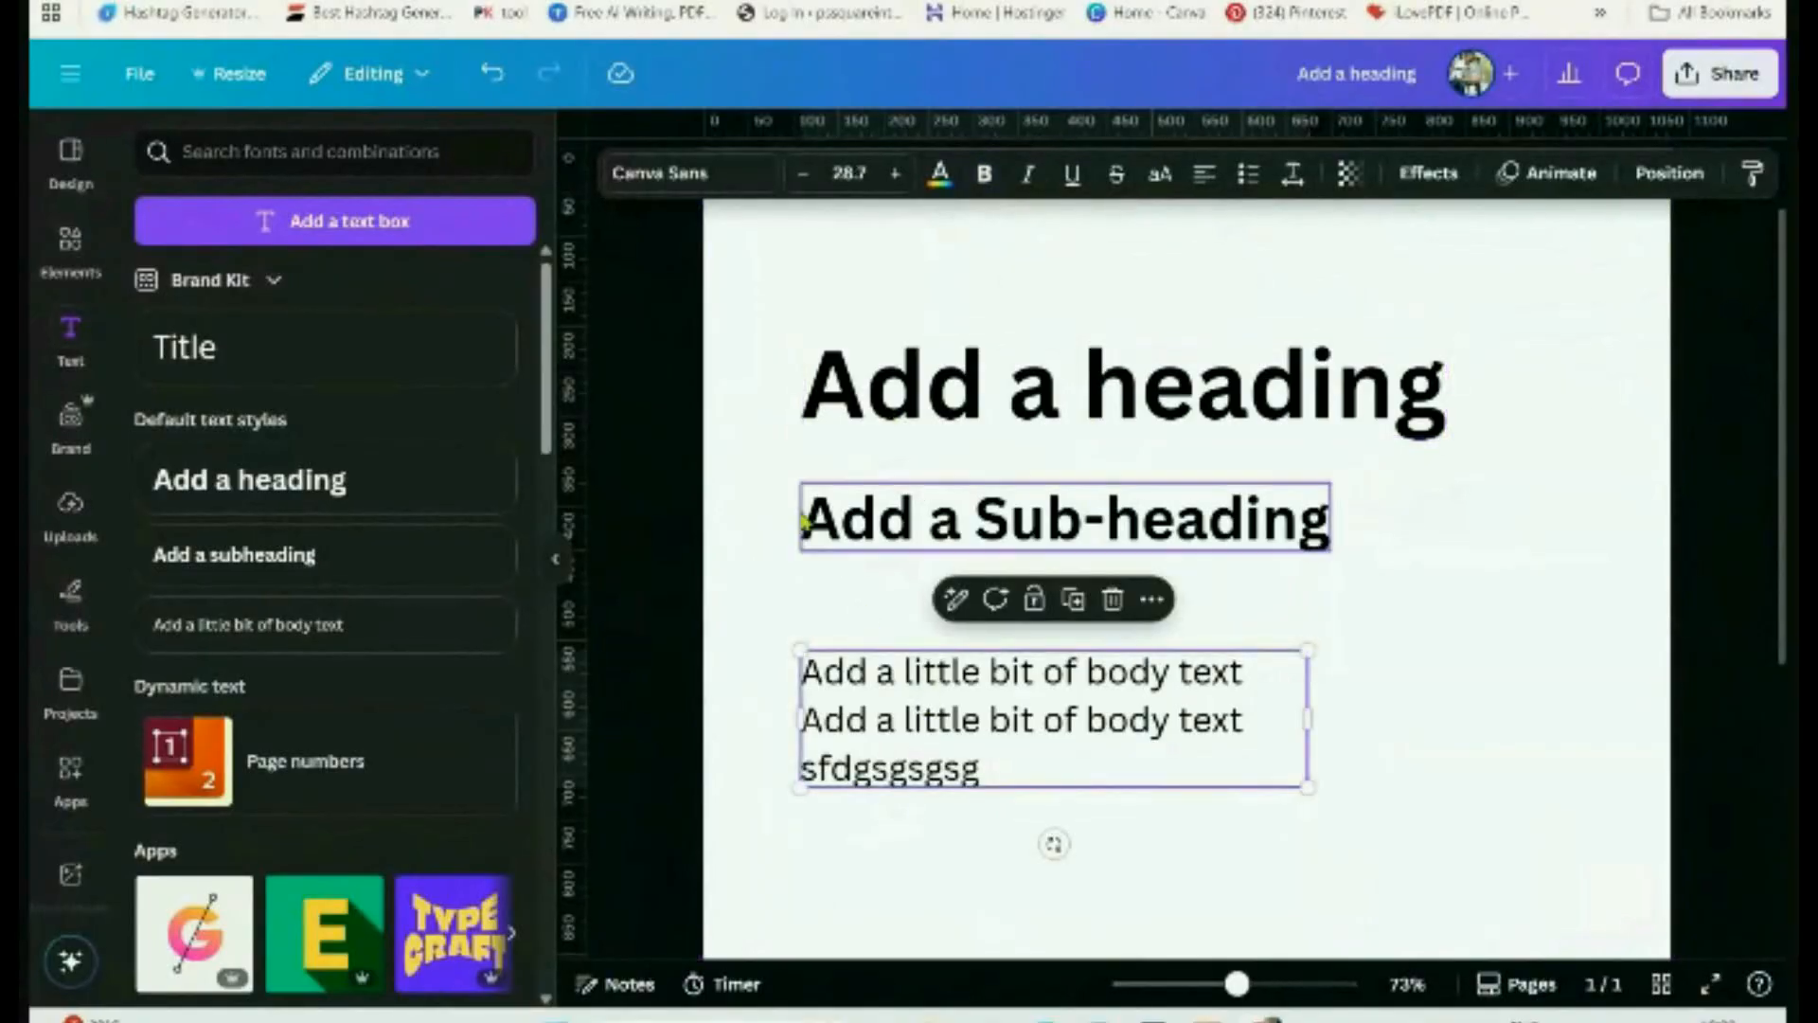
drag(784, 431, 846, 672)
click(1467, 627)
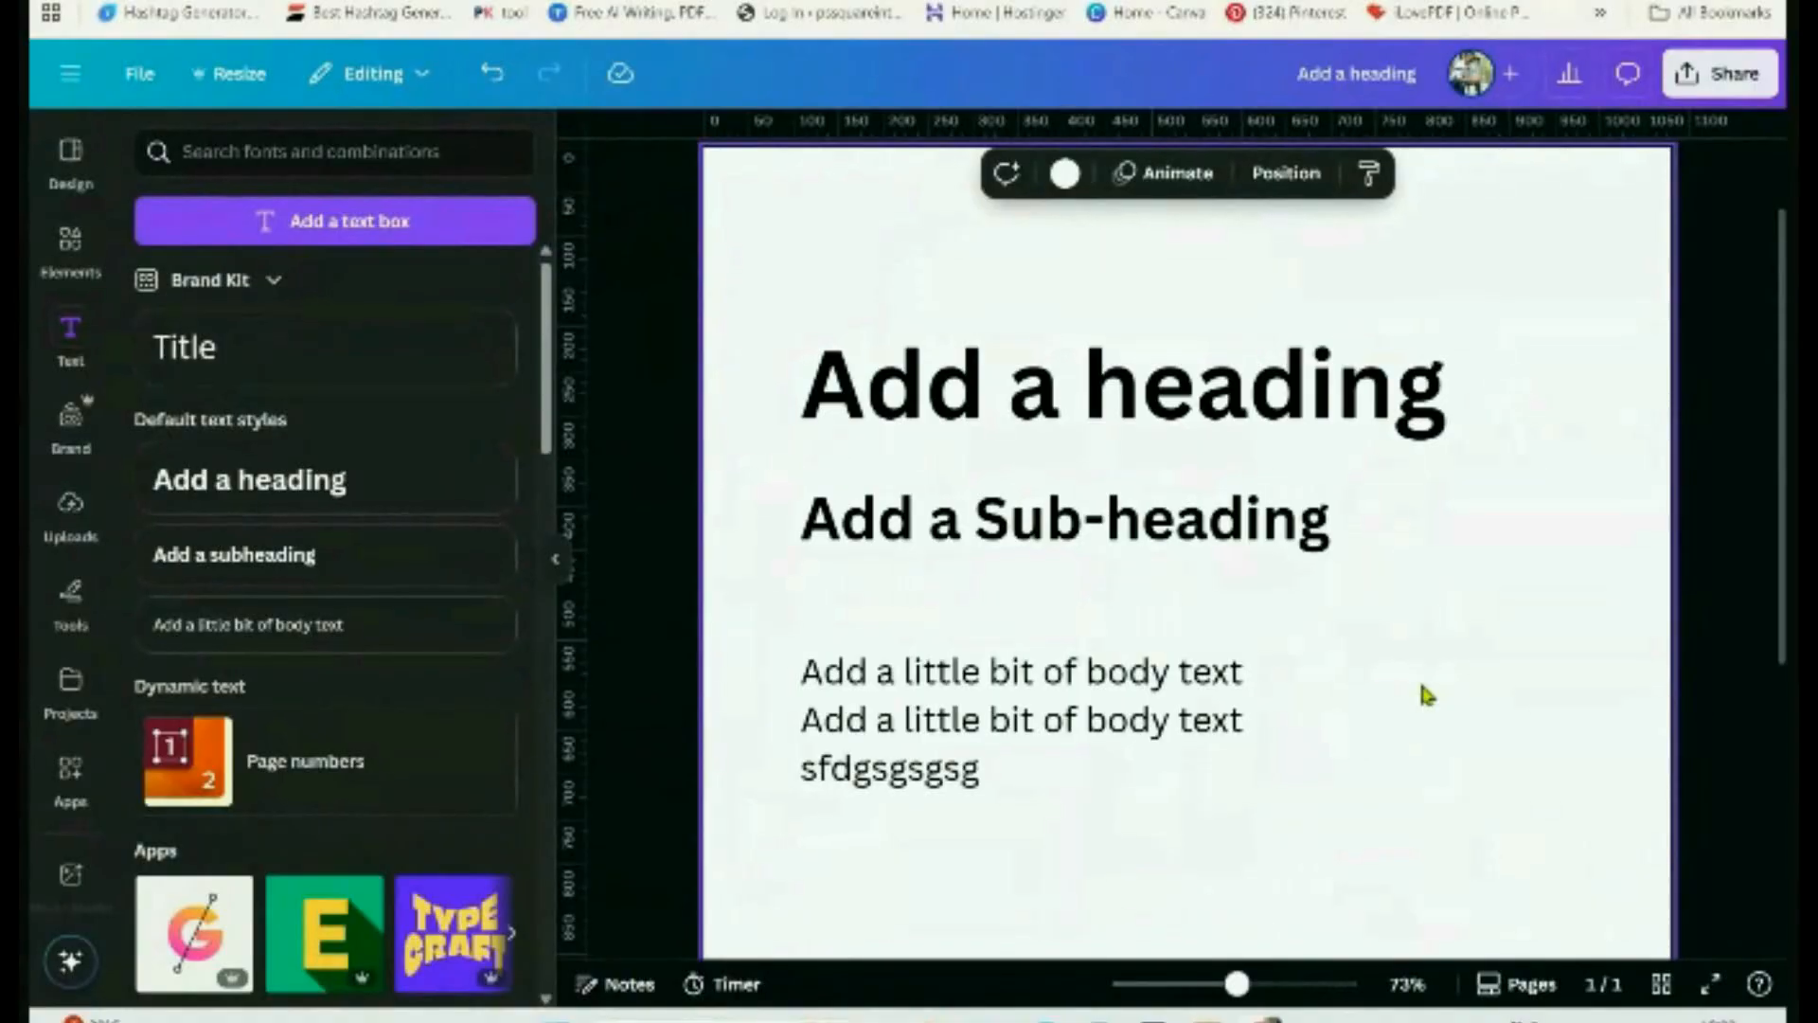
click(1195, 526)
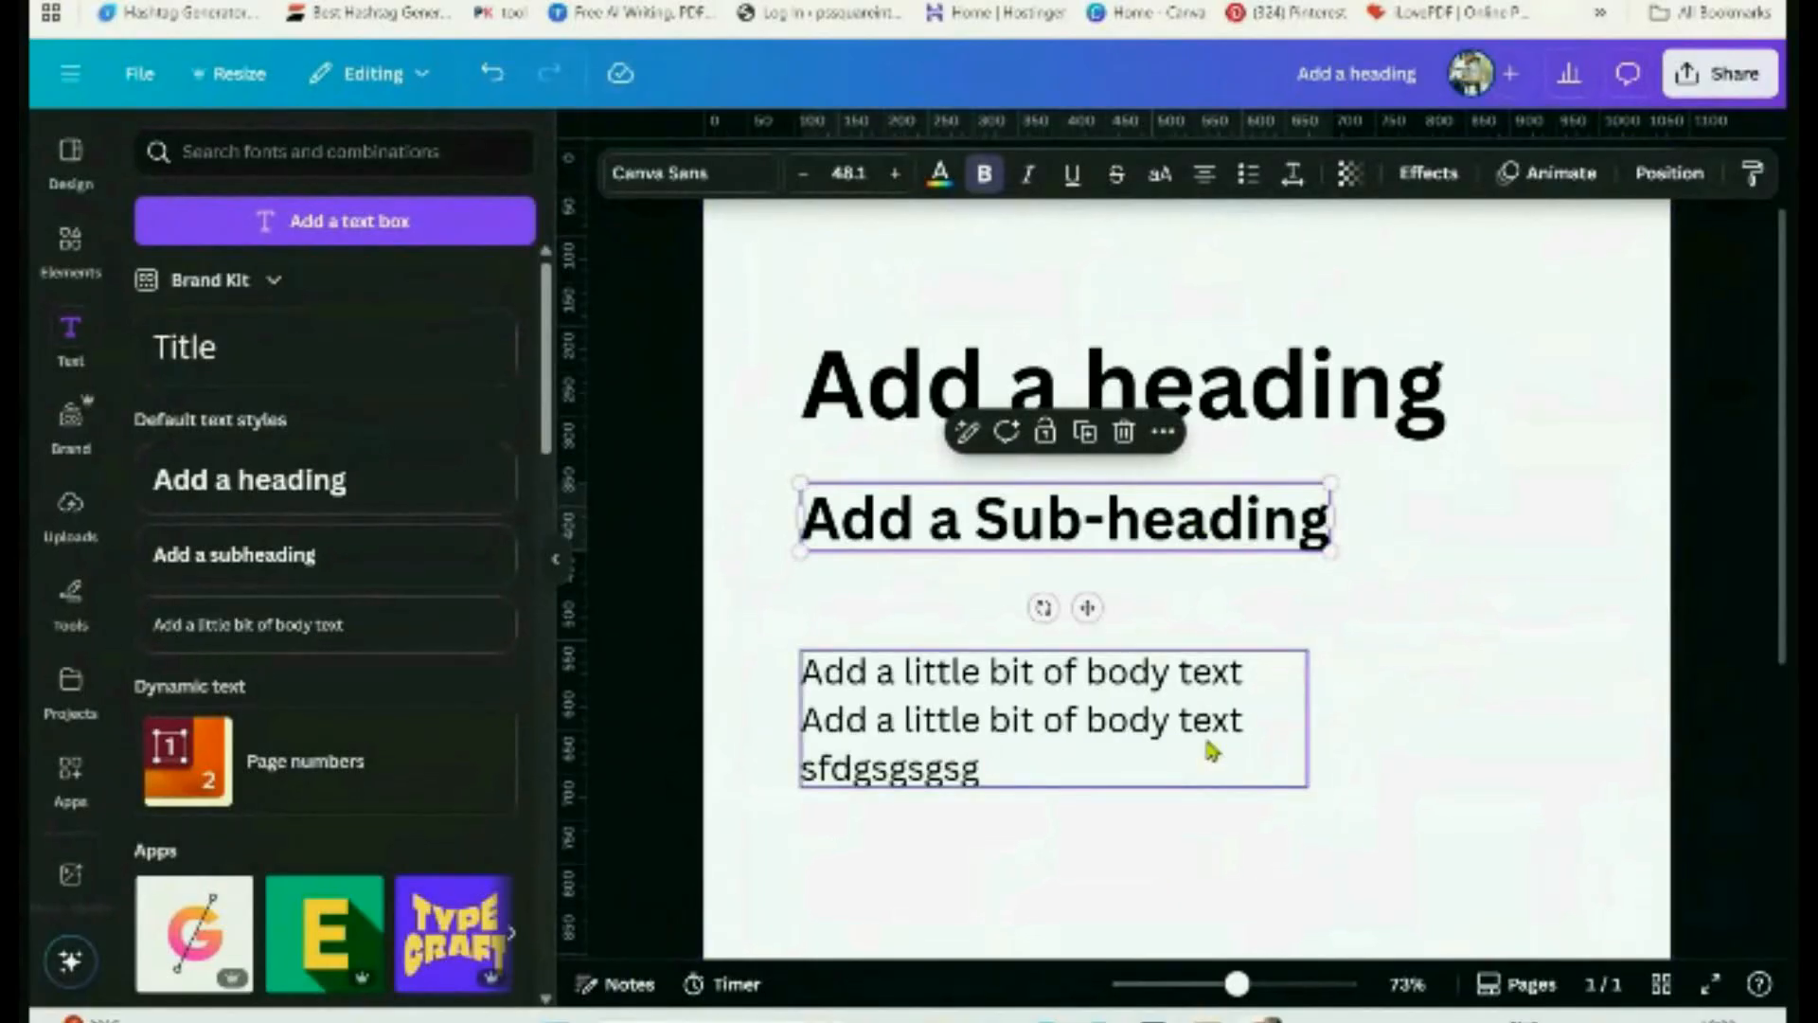
drag(1212, 750, 1092, 714)
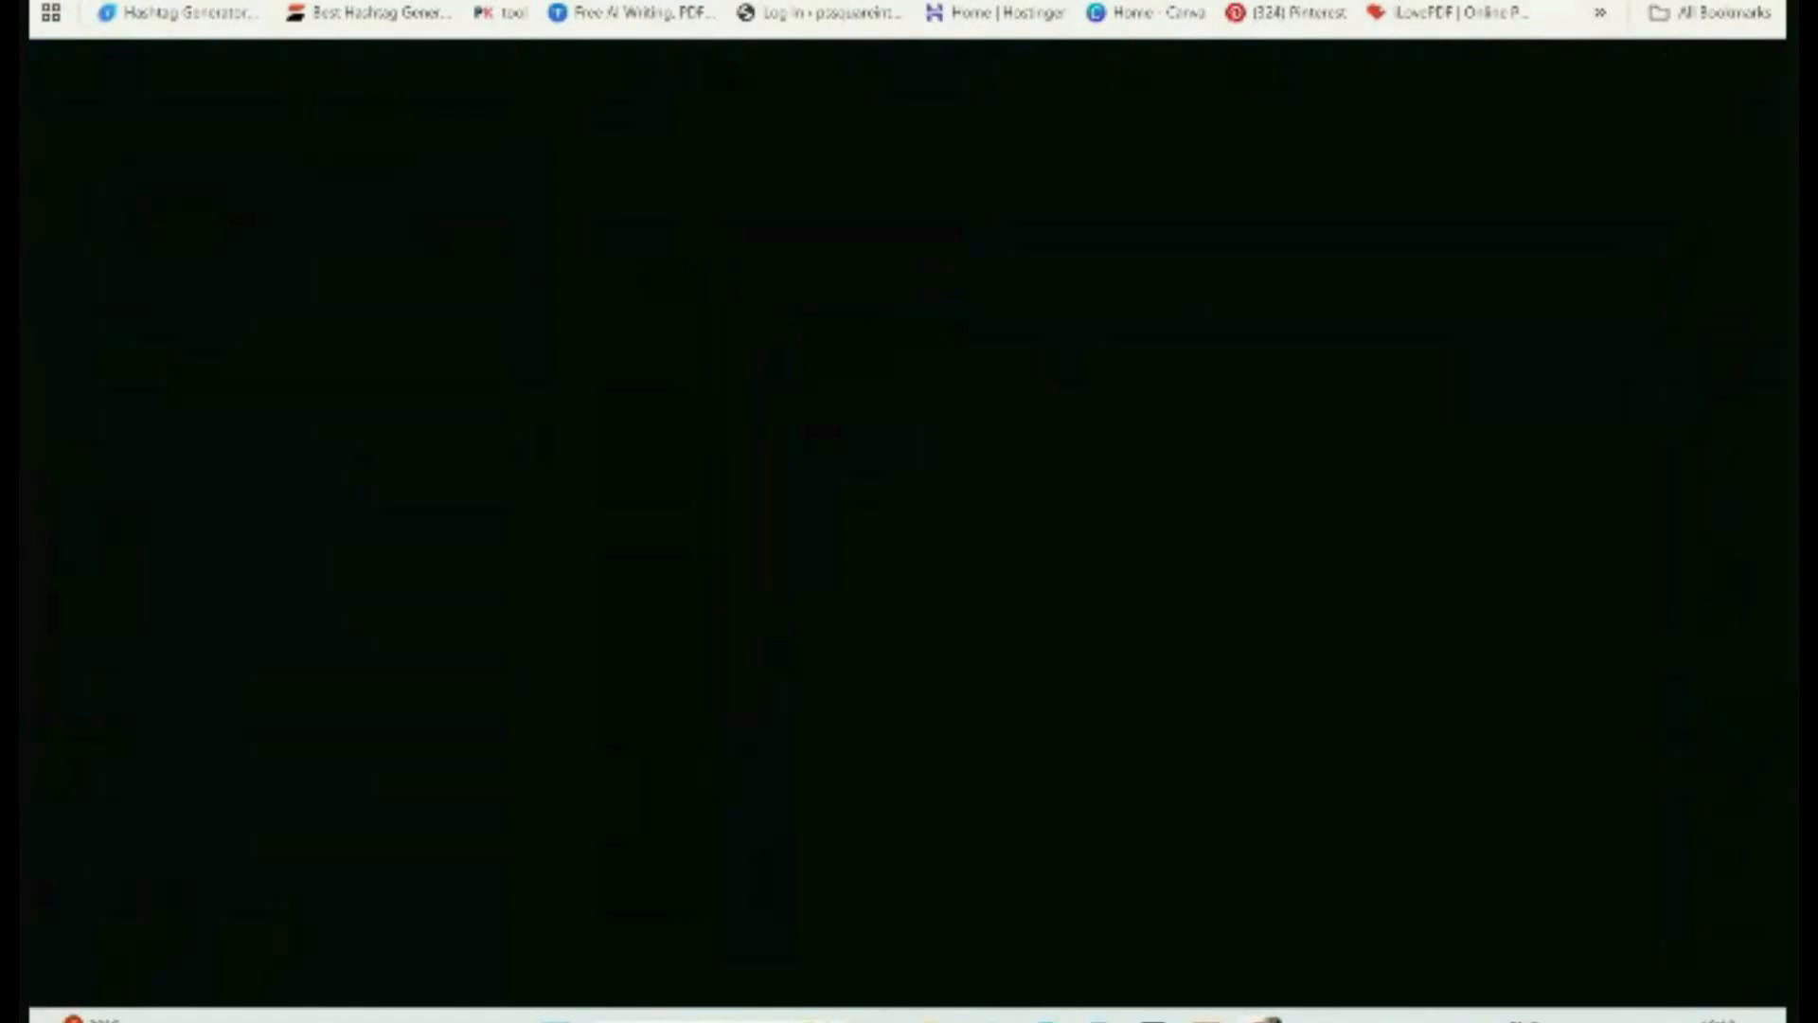